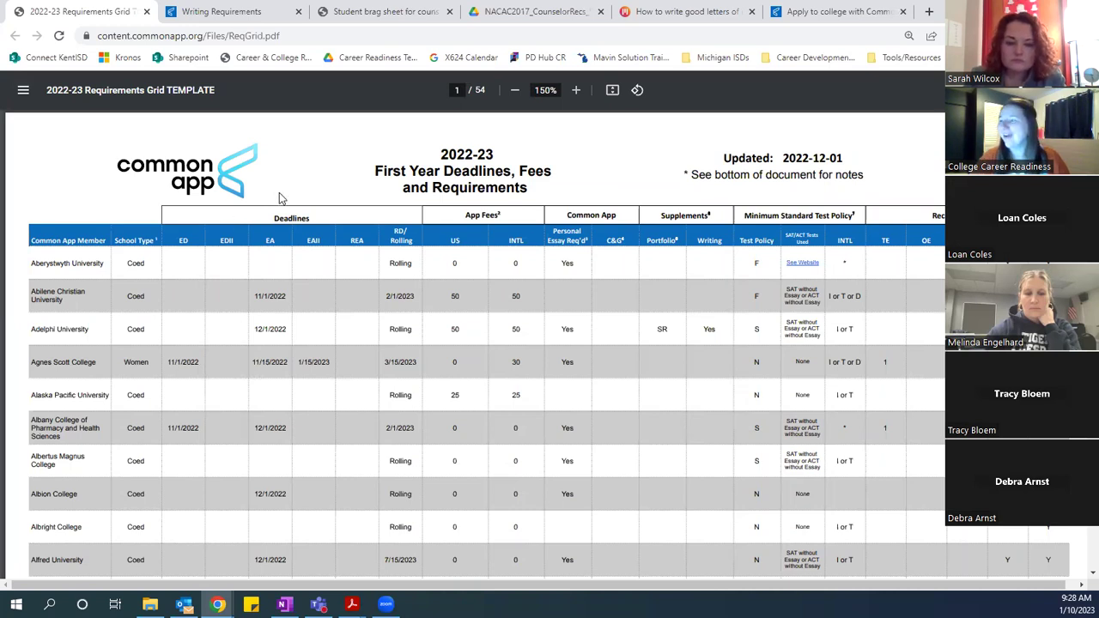
# Examine the deadline, application fee, essay and test policy columns in the 2022-23 Common App requirements grid
pyautogui.scroll(-1, 334, 245)
pyautogui.scroll(1, 334, 246)
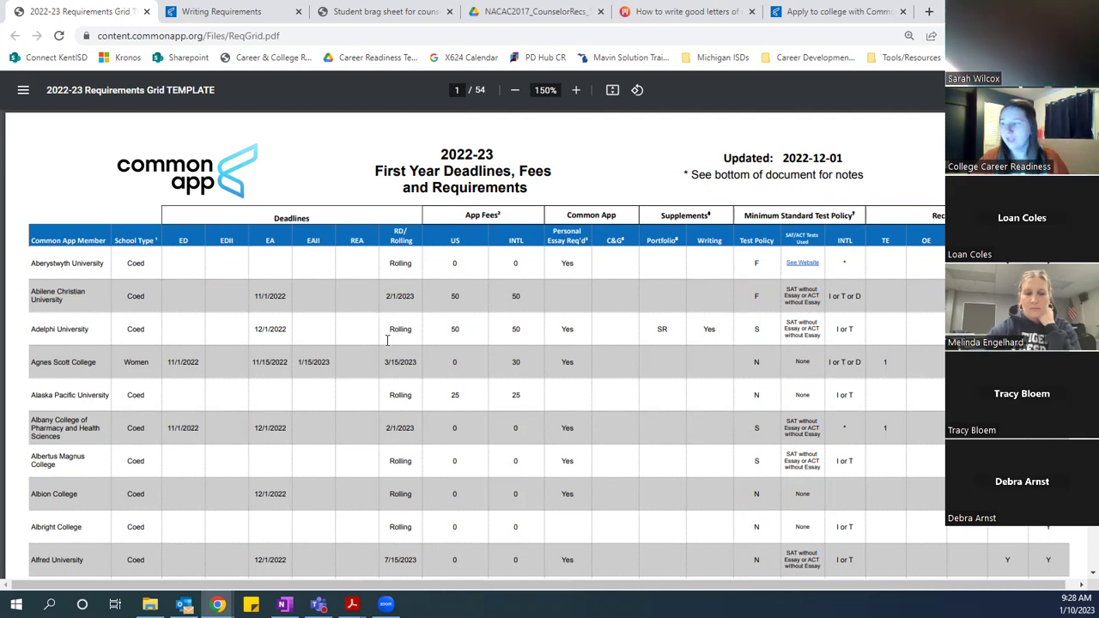
pyautogui.scroll(-2, 387, 340)
pyautogui.scroll(1, 387, 340)
pyautogui.scroll(-1, 388, 340)
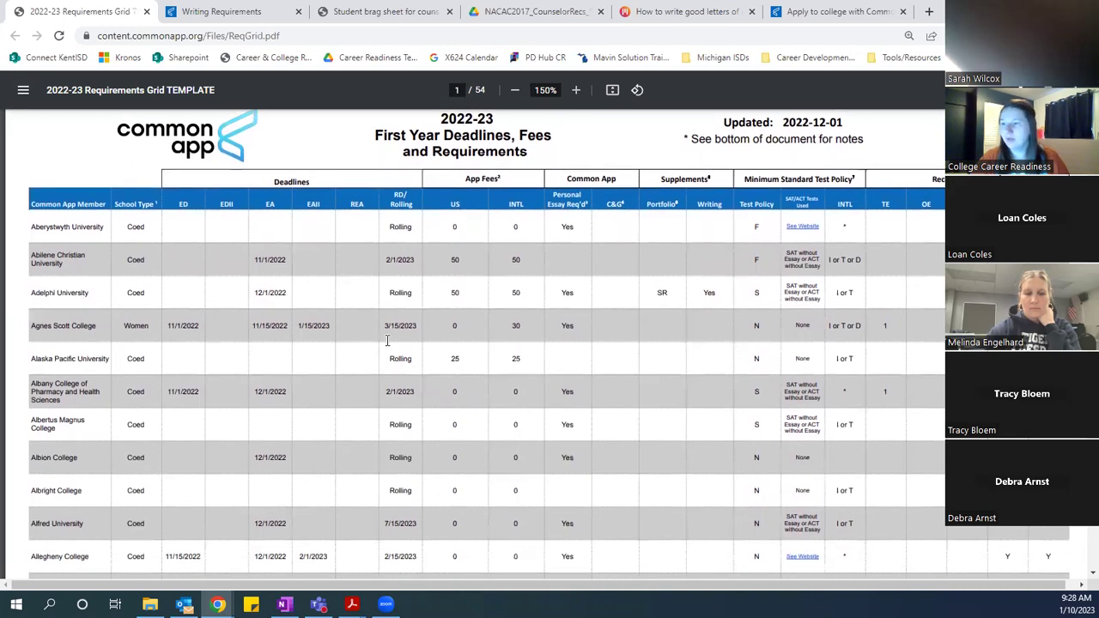
pyautogui.scroll(1, 380, 319)
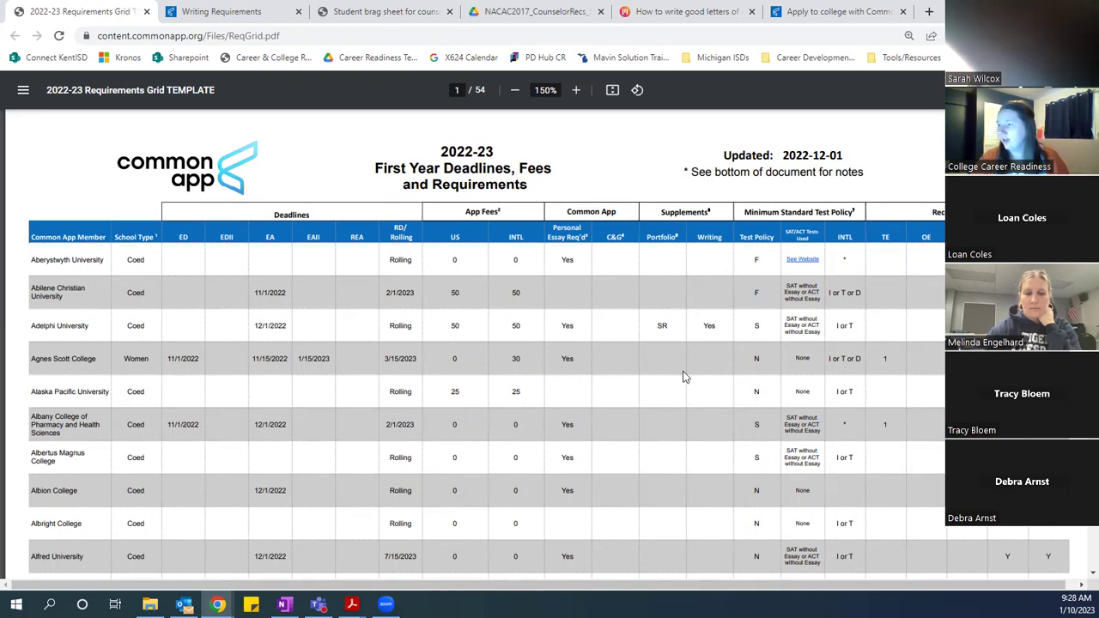
pyautogui.scroll(-1, 420, 348)
pyautogui.scroll(1, 257, 318)
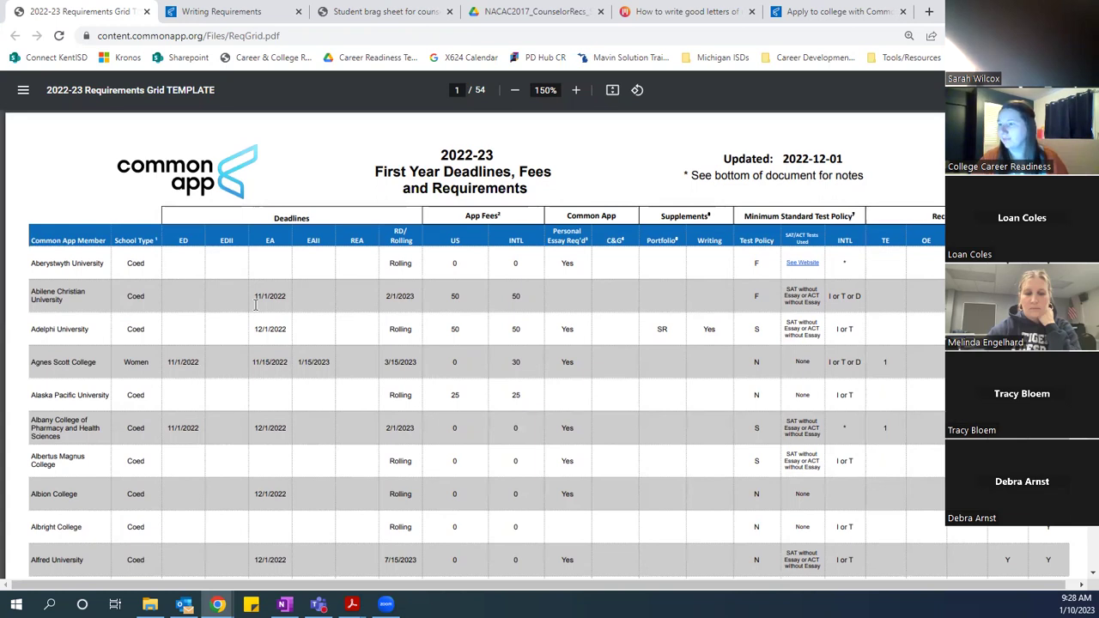
# Look up Allegheny College's essay and writing supplement requirements in the Writing Requirements resource, and close its details
pyautogui.click(251, 11)
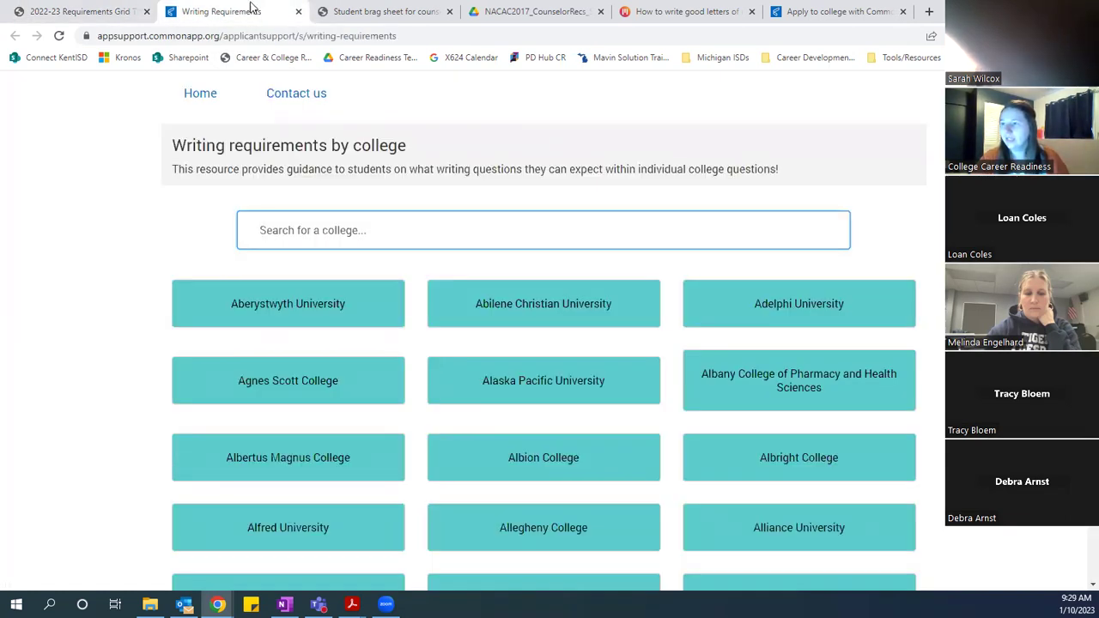
pyautogui.scroll(1, 158, 180)
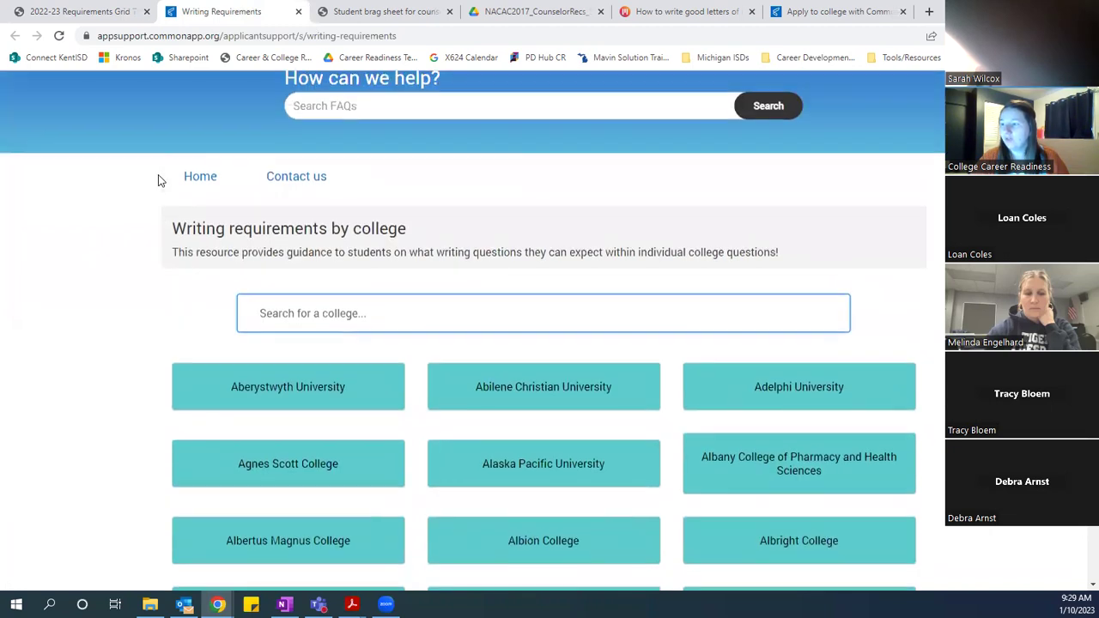
pyautogui.scroll(-1, 158, 180)
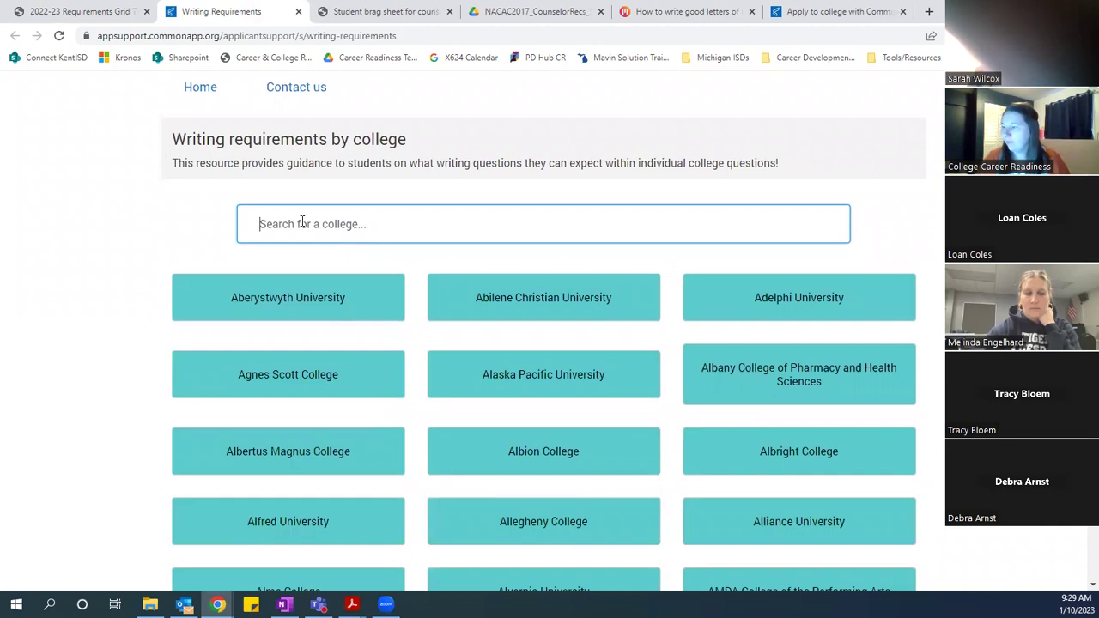
pyautogui.scroll(-2, 628, 424)
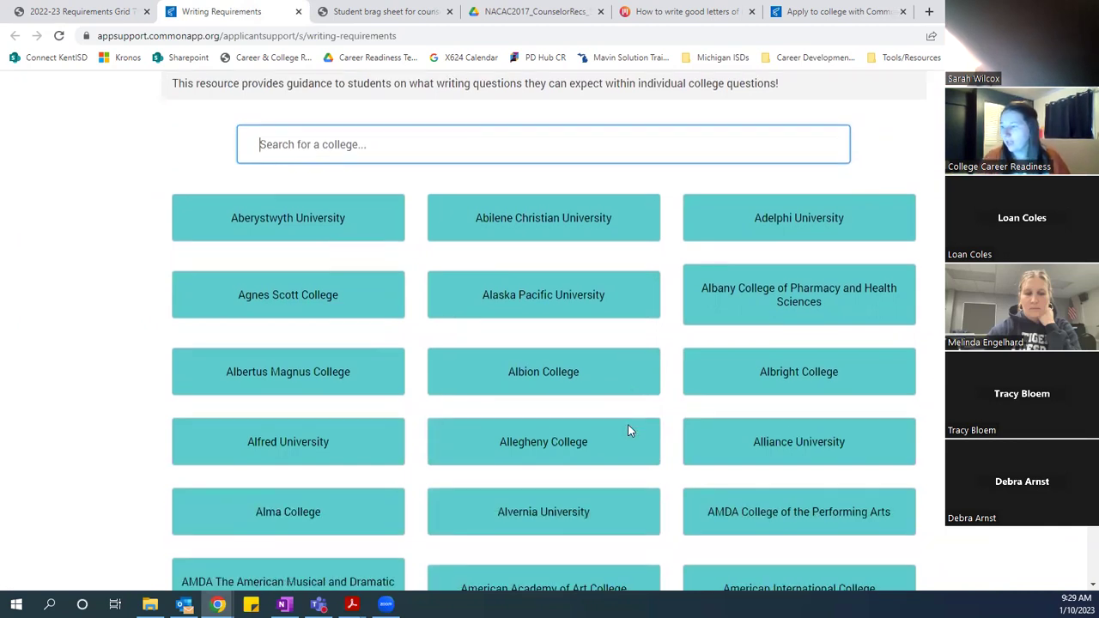
pyautogui.click(543, 366)
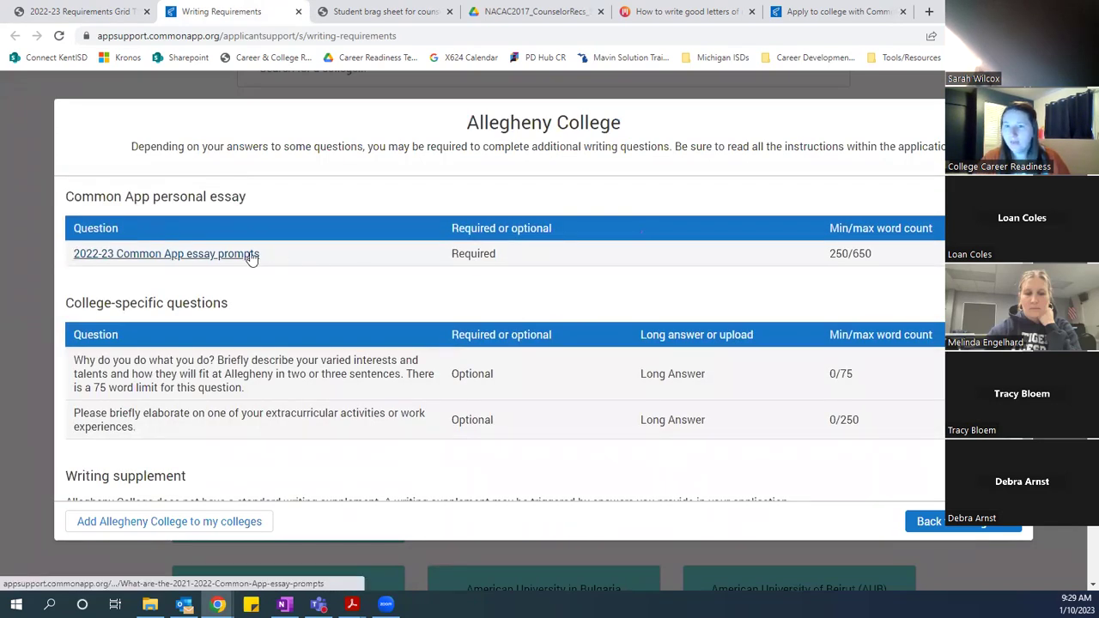
pyautogui.scroll(-1, 283, 292)
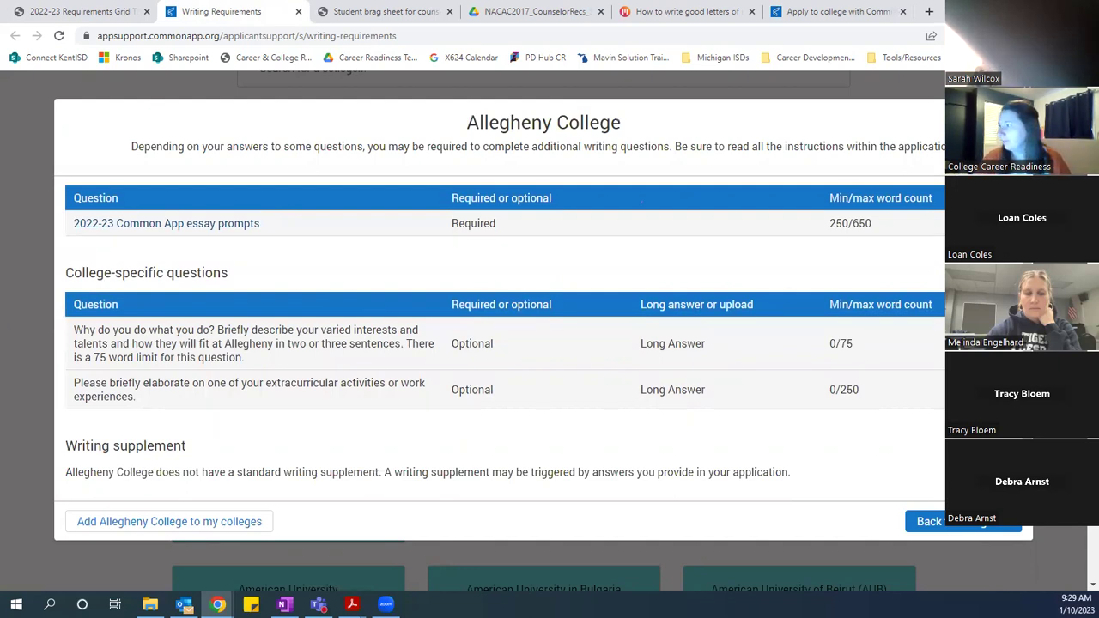
pyautogui.press('Escape')
pyautogui.scroll(4, 581, 128)
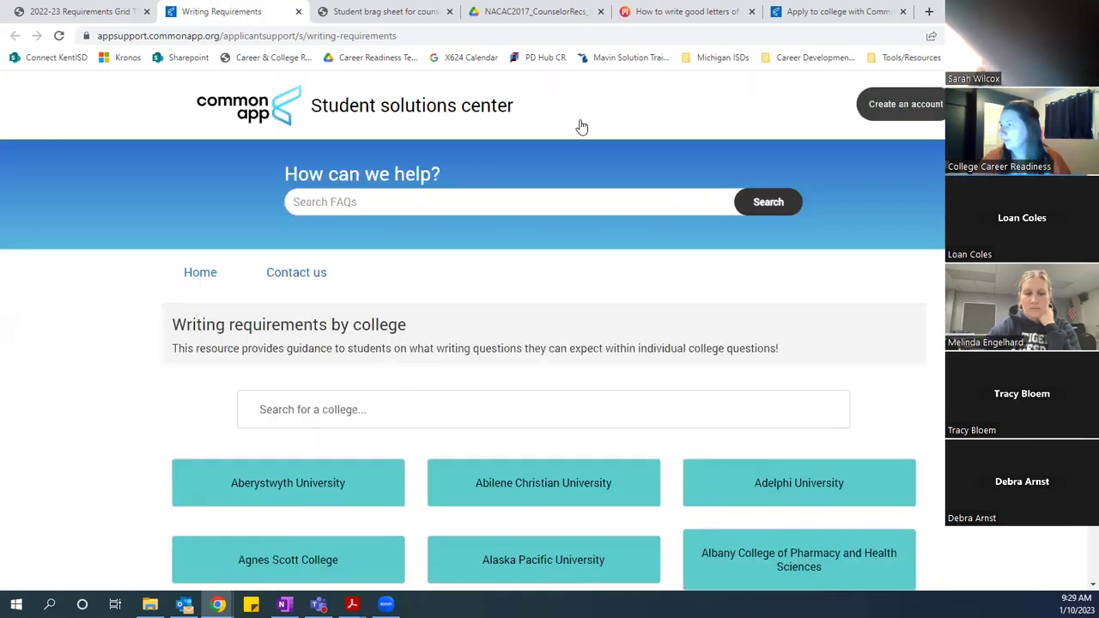
# Sign in to the Common App site as a first-year student using the saved credentials
pyautogui.click(829, 11)
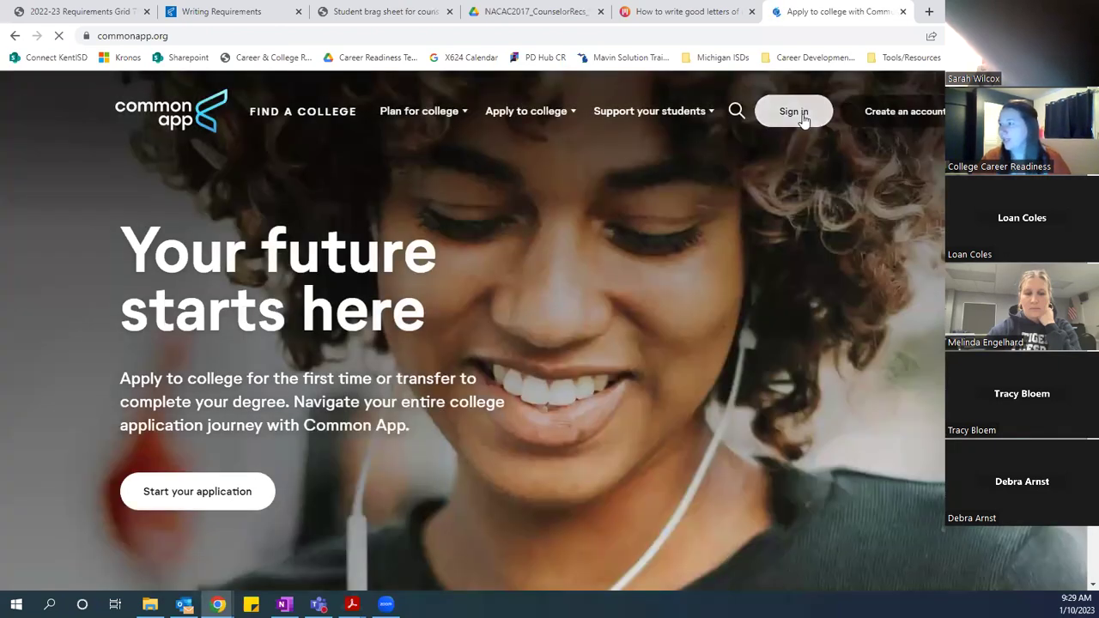
pyautogui.click(794, 112)
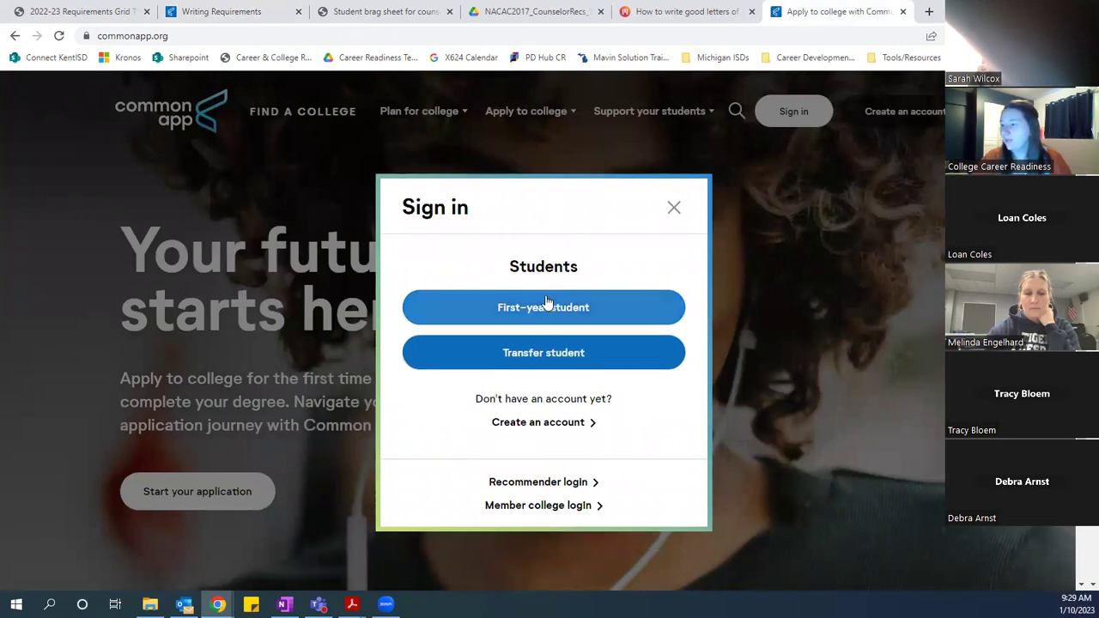
pyautogui.click(533, 421)
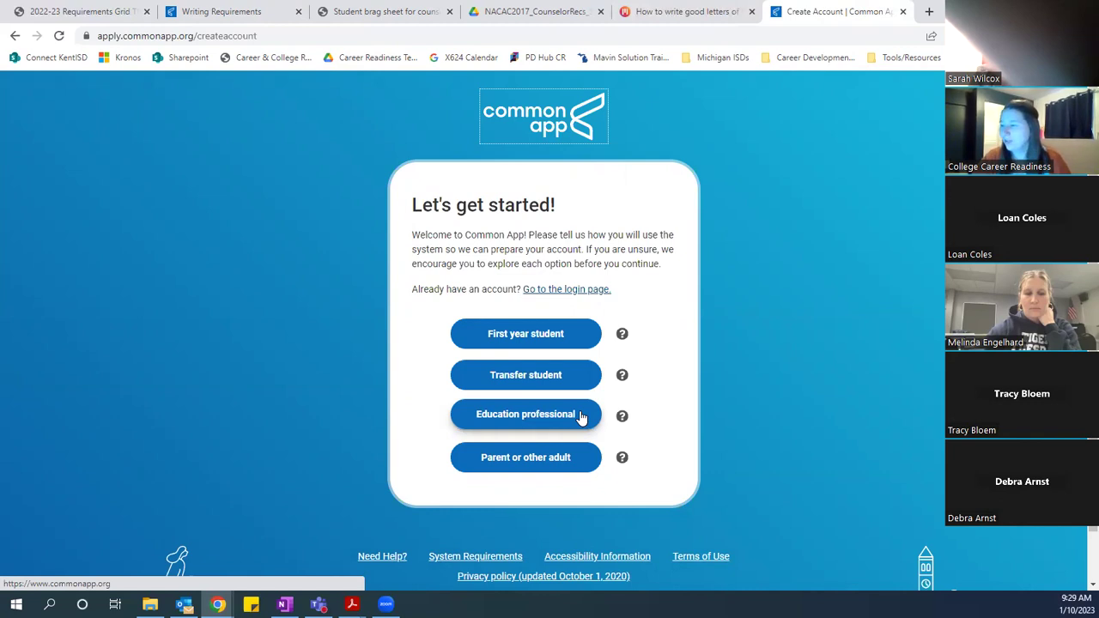
pyautogui.click(554, 291)
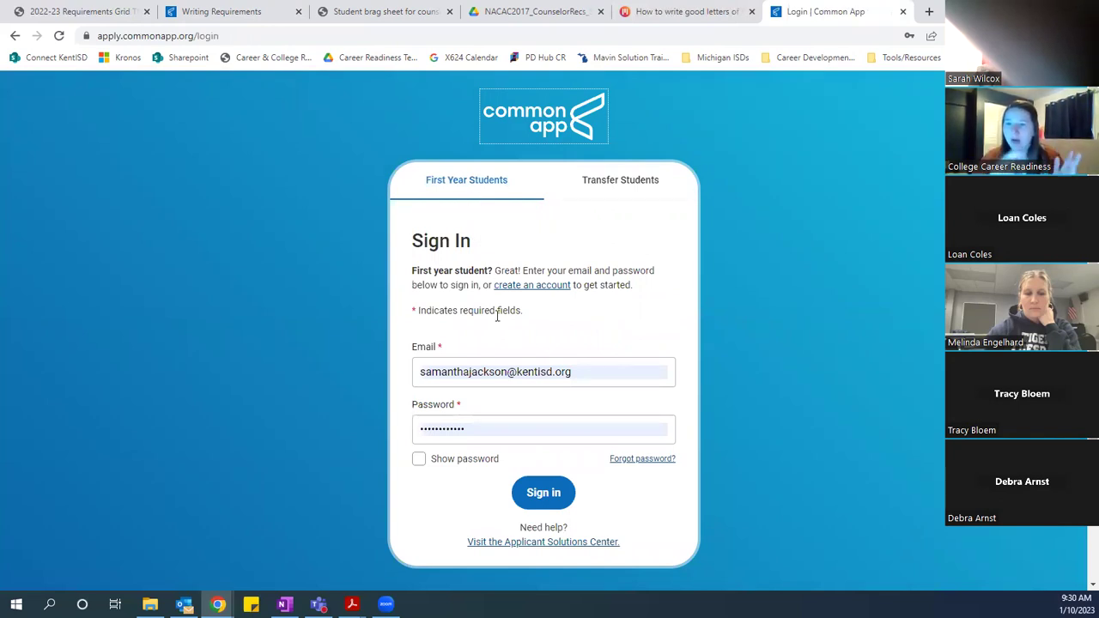
pyautogui.click(542, 495)
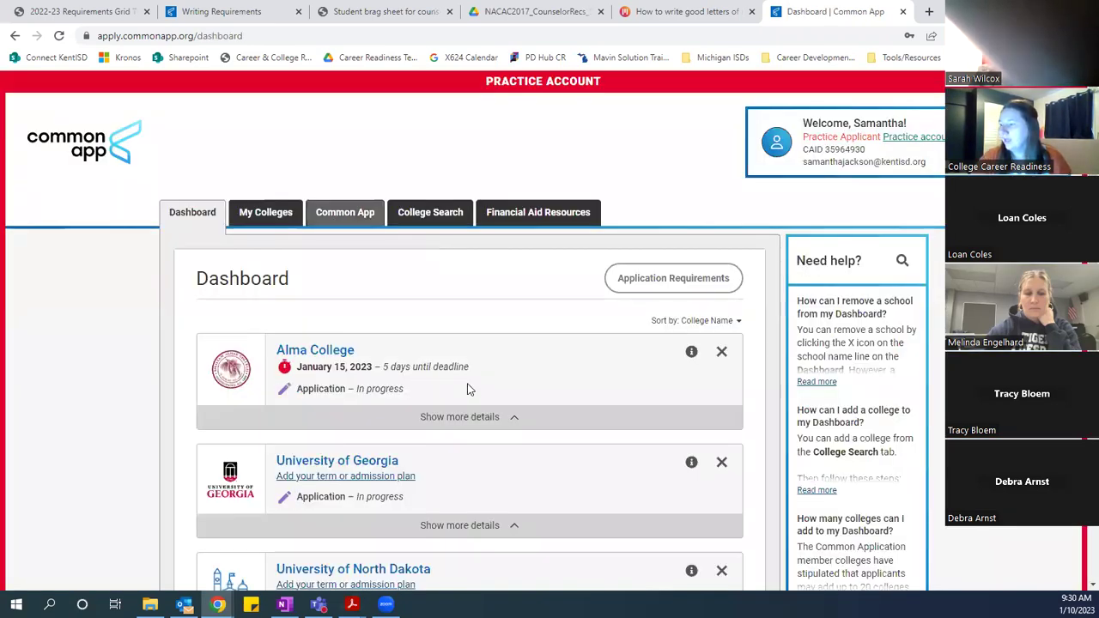
# Search the Common App member colleges for "grand valley" and clear the search term
pyautogui.scroll(-1, 468, 389)
pyautogui.scroll(-1, 468, 389)
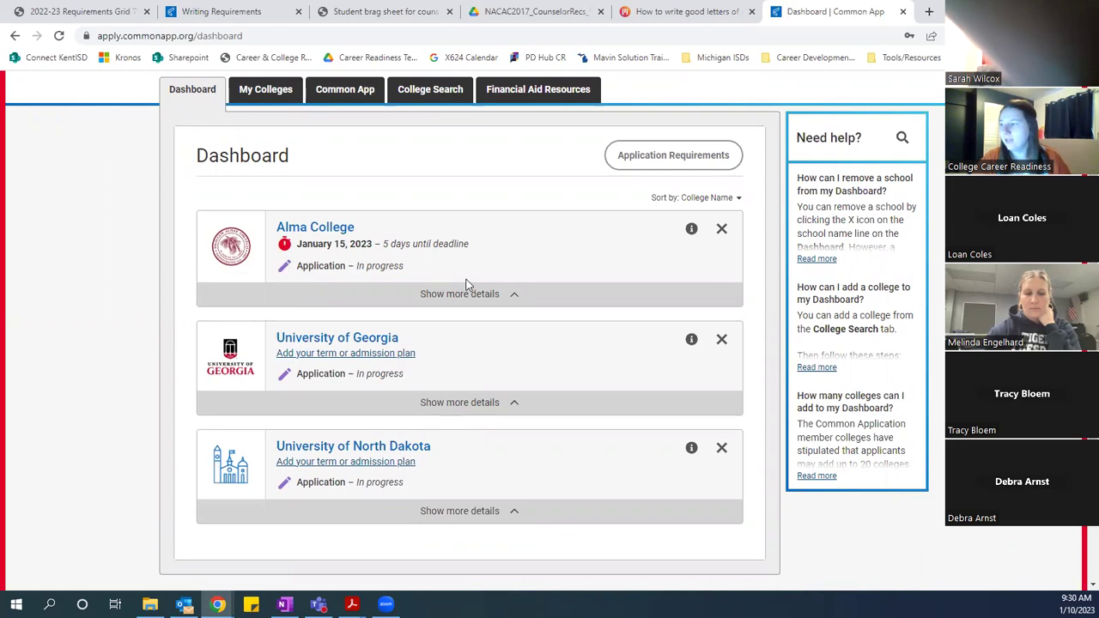
pyautogui.scroll(1, 466, 284)
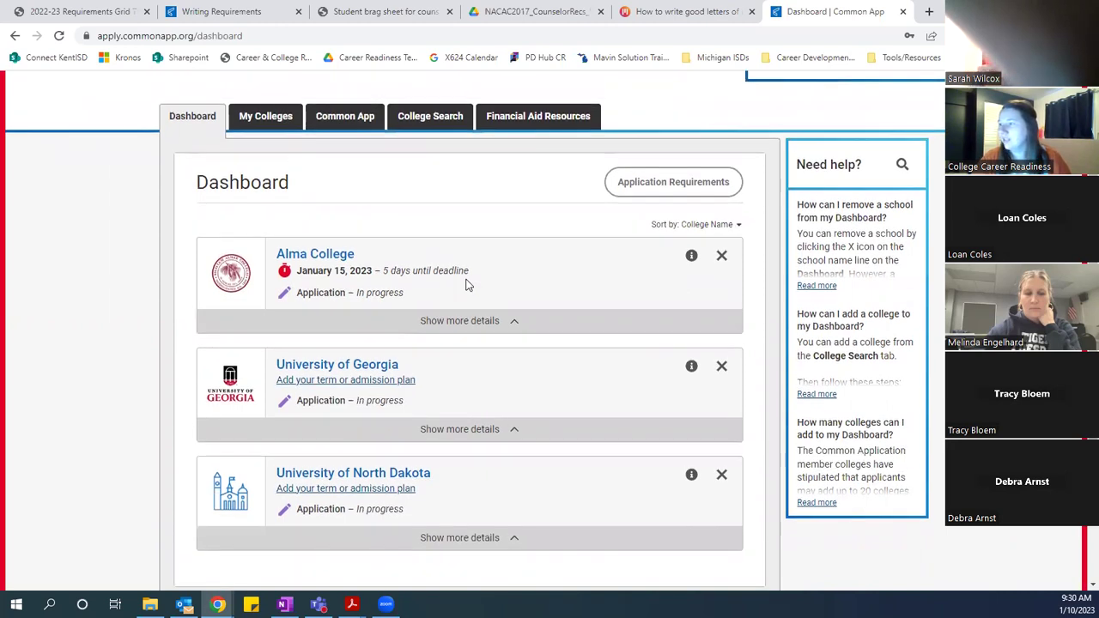
pyautogui.scroll(3, 467, 284)
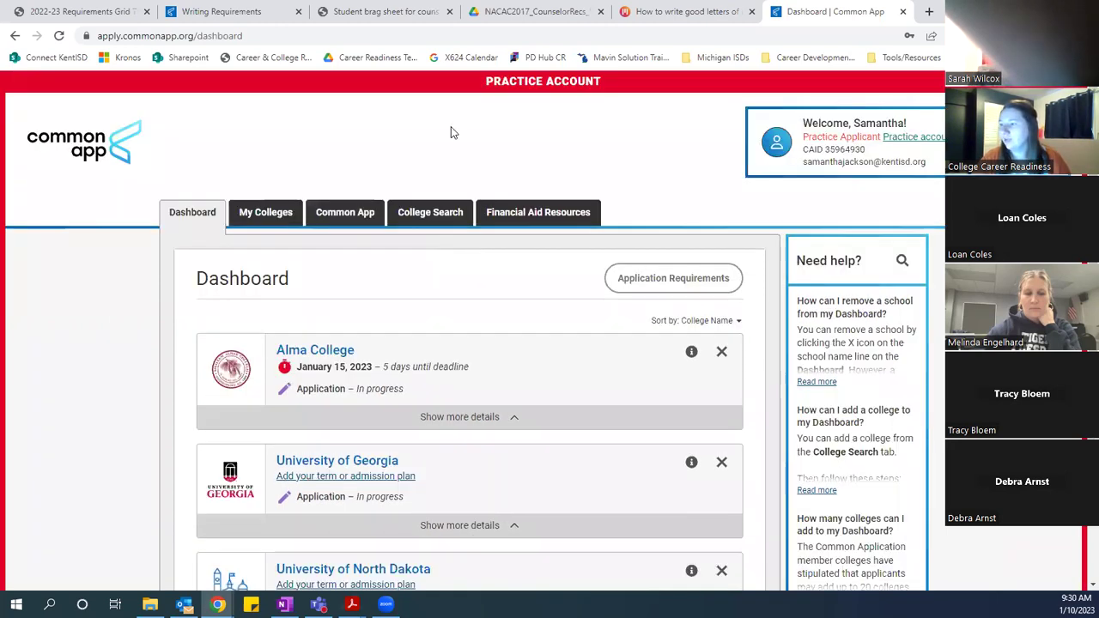
pyautogui.click(430, 213)
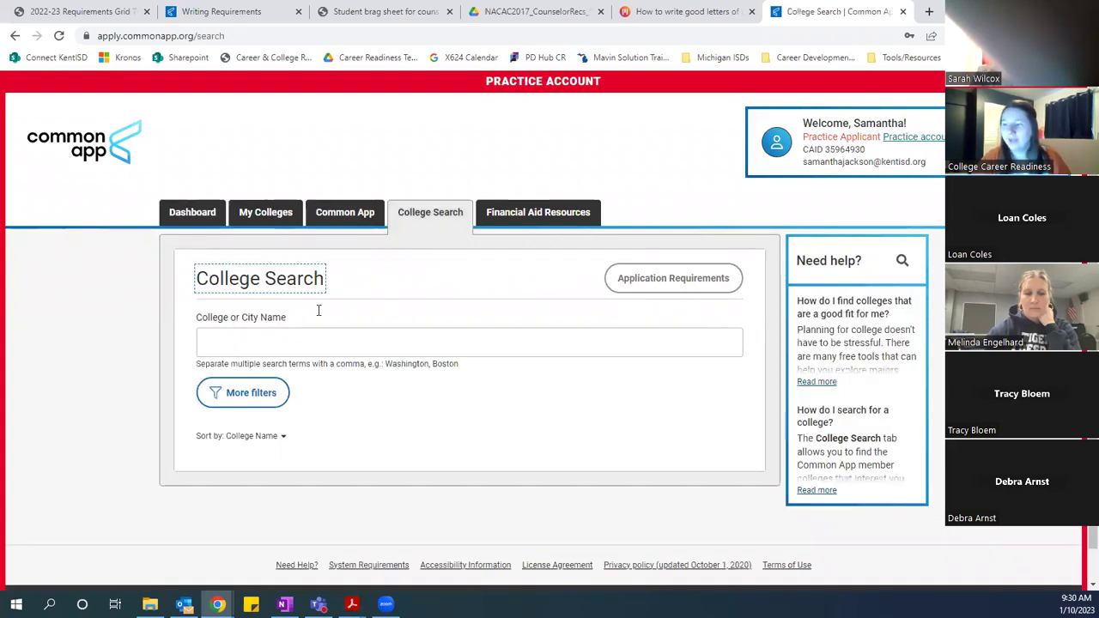
pyautogui.scroll(-1, 317, 310)
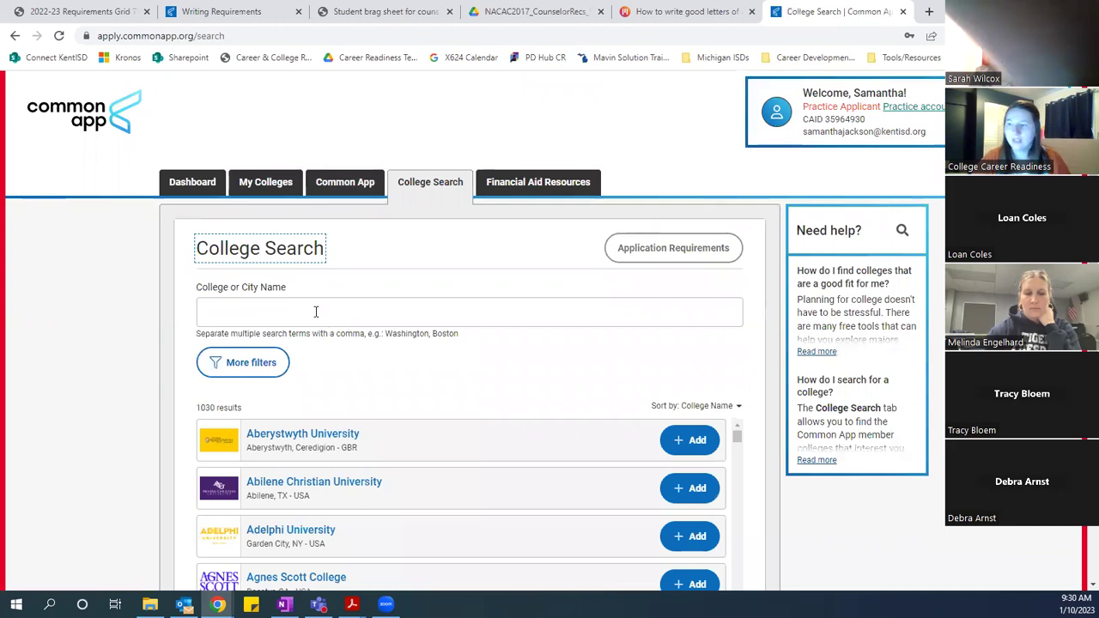
pyautogui.click(316, 312)
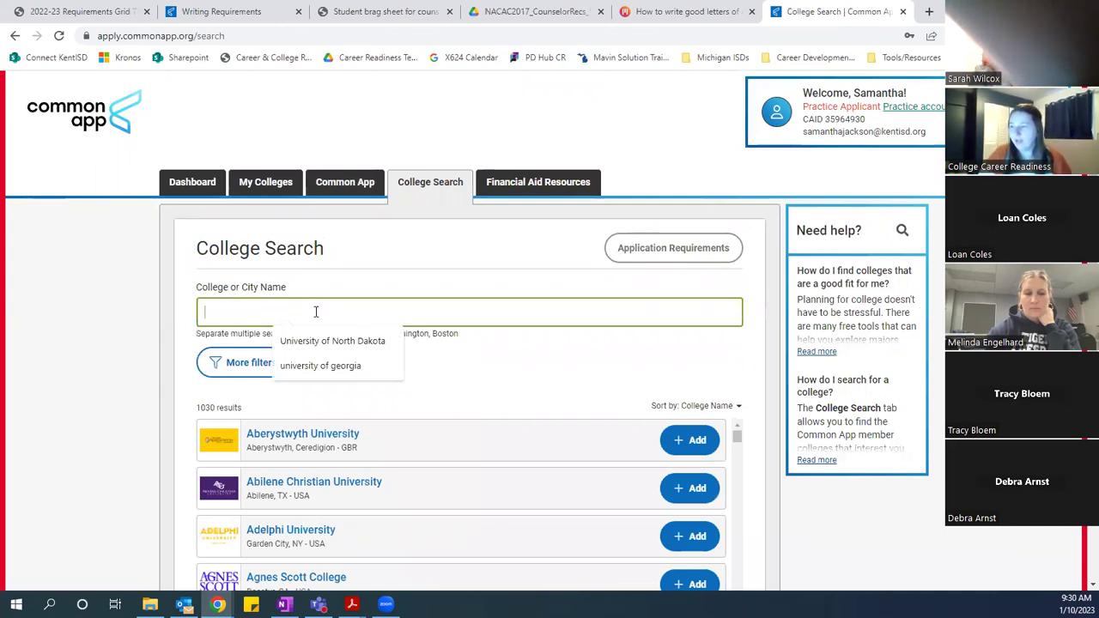
pyautogui.write('grand valley')
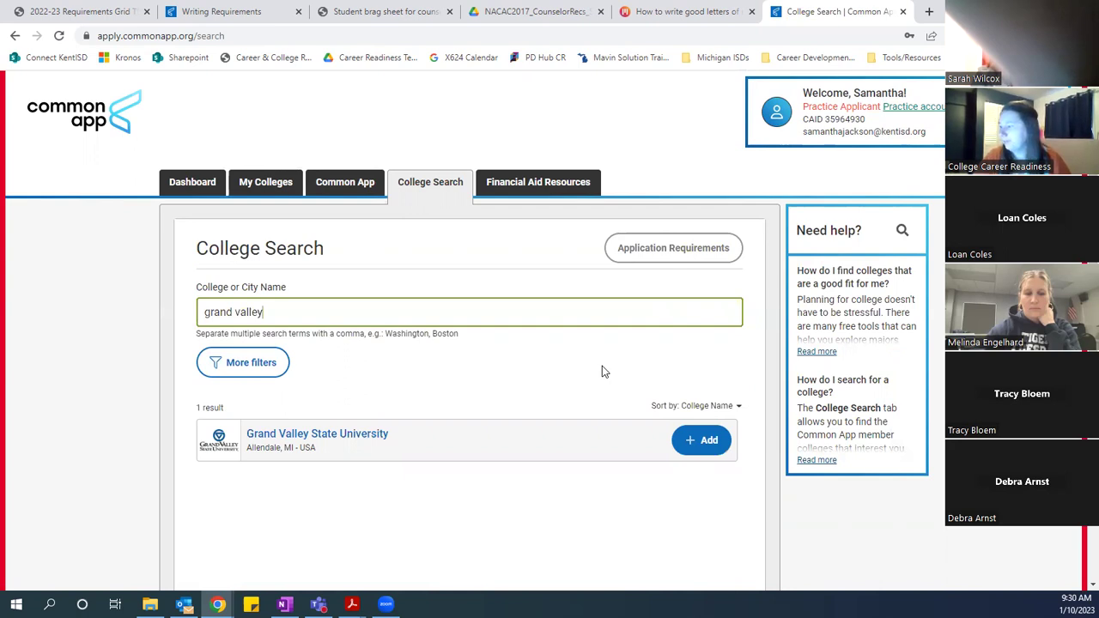
pyautogui.tripleClick(310, 311)
pyautogui.press('BackSpace')
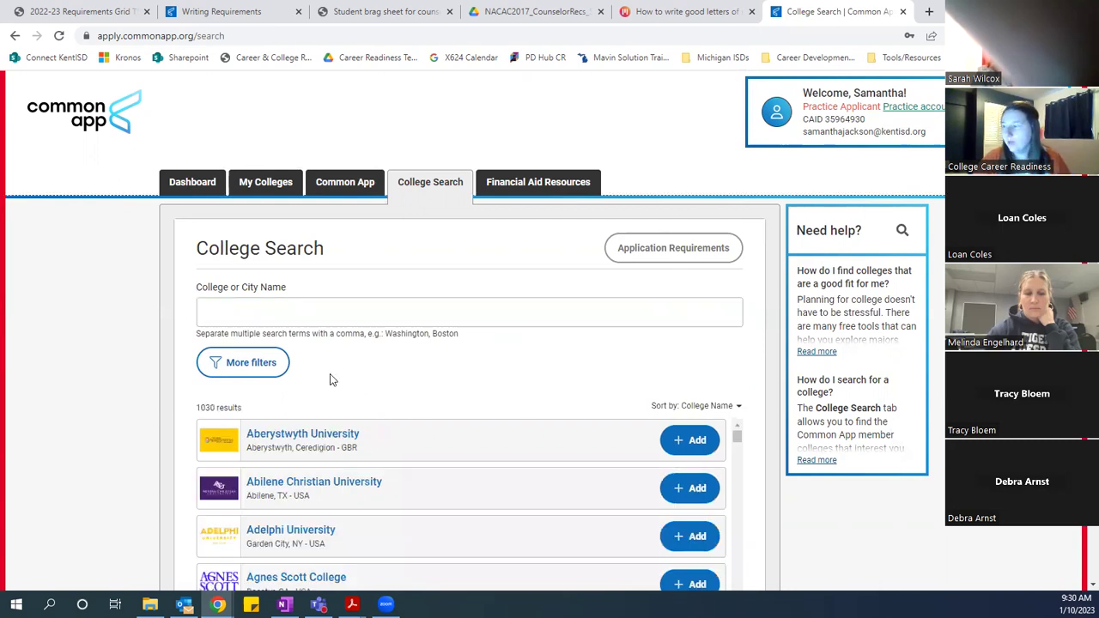
# Open the additional college search filters and limit the term to Fall 2023
pyautogui.scroll(-1, 330, 373)
pyautogui.click(247, 330)
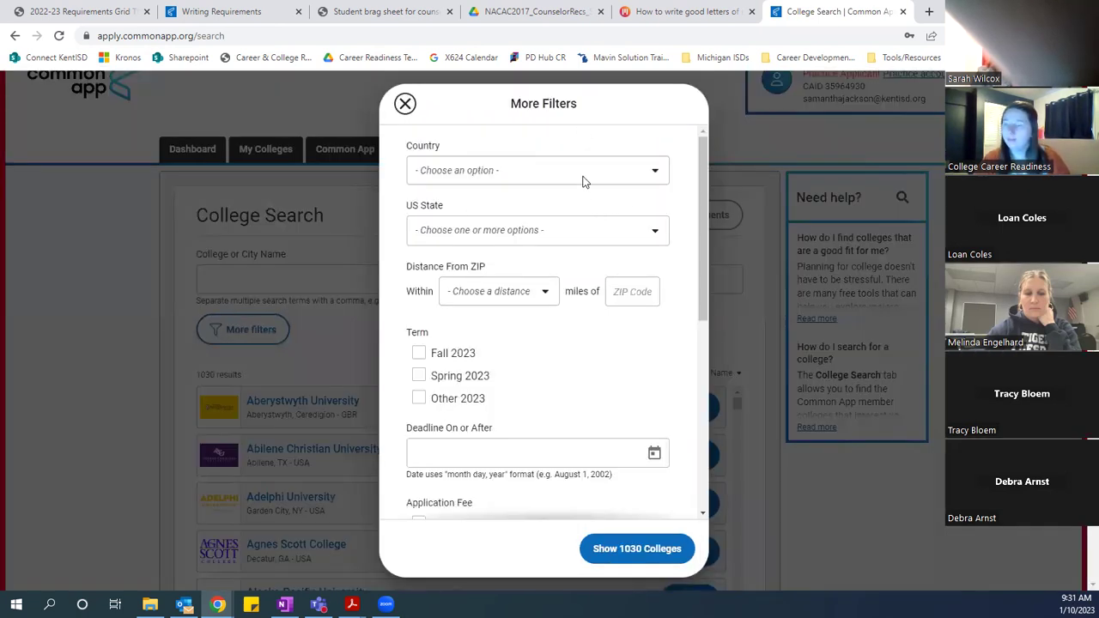
pyautogui.scroll(-3, 582, 181)
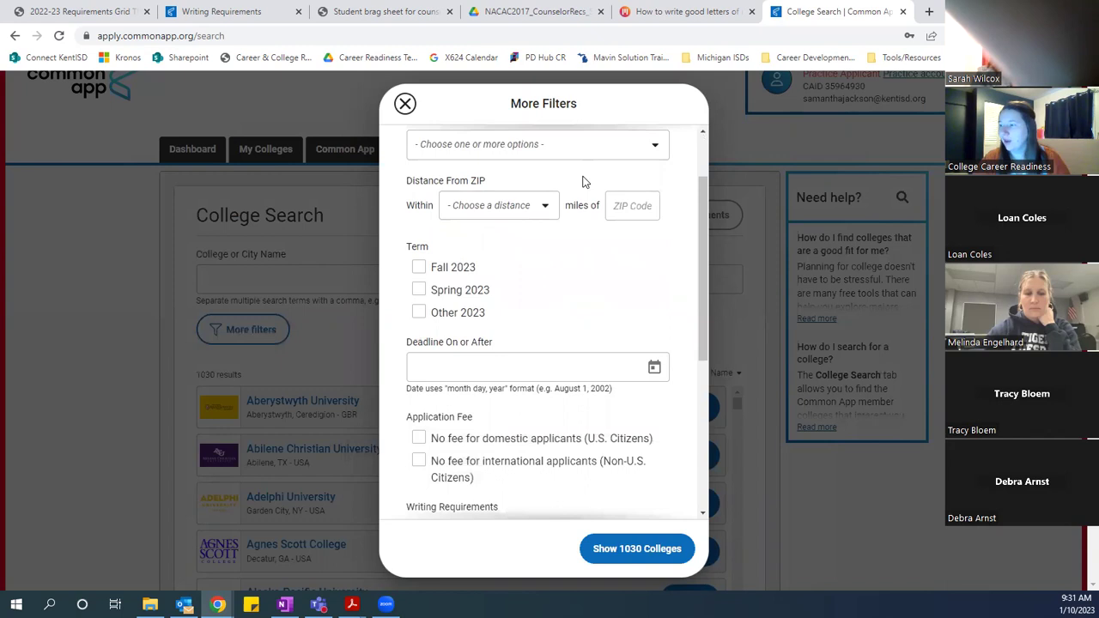
pyautogui.click(418, 210)
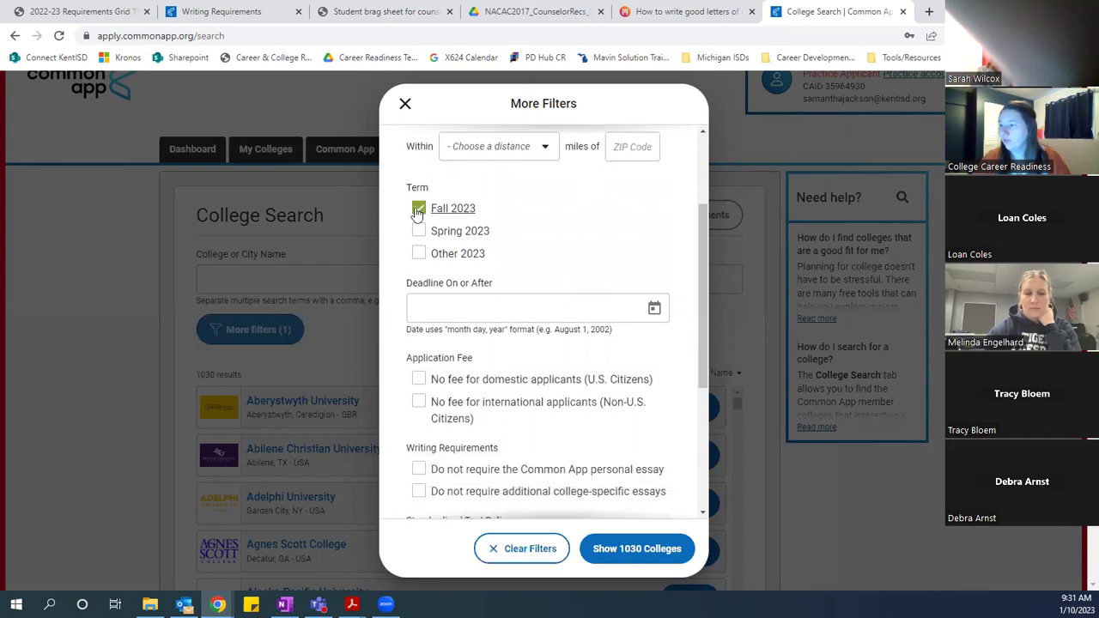
# Set the filter for deadlines on or after March 15, 2023
pyautogui.scroll(-1, 568, 273)
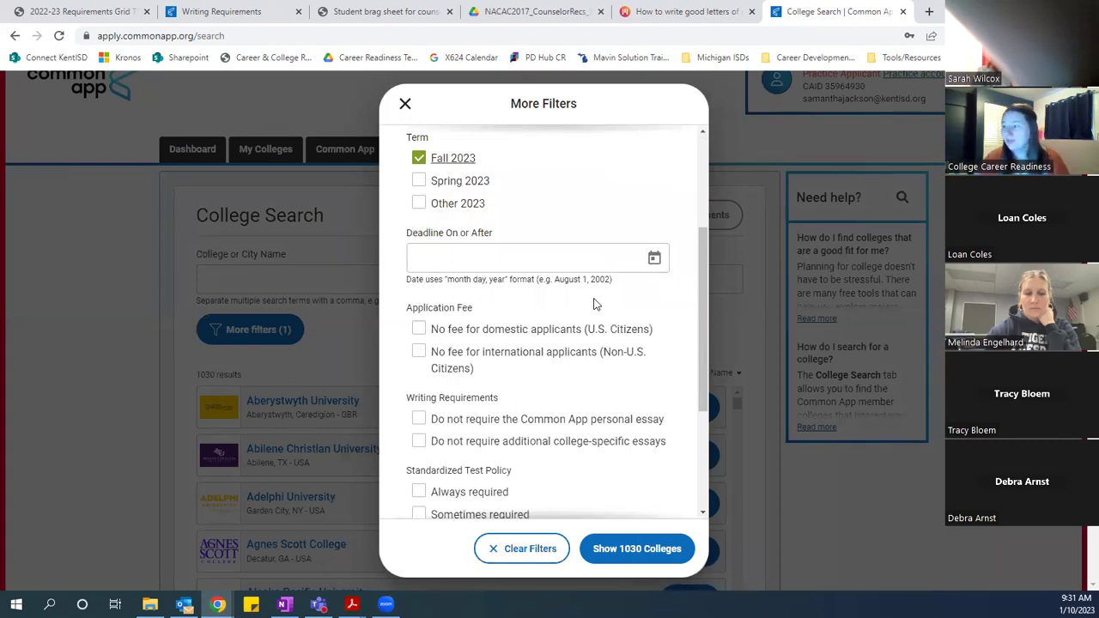
pyautogui.click(564, 265)
pyautogui.click(654, 261)
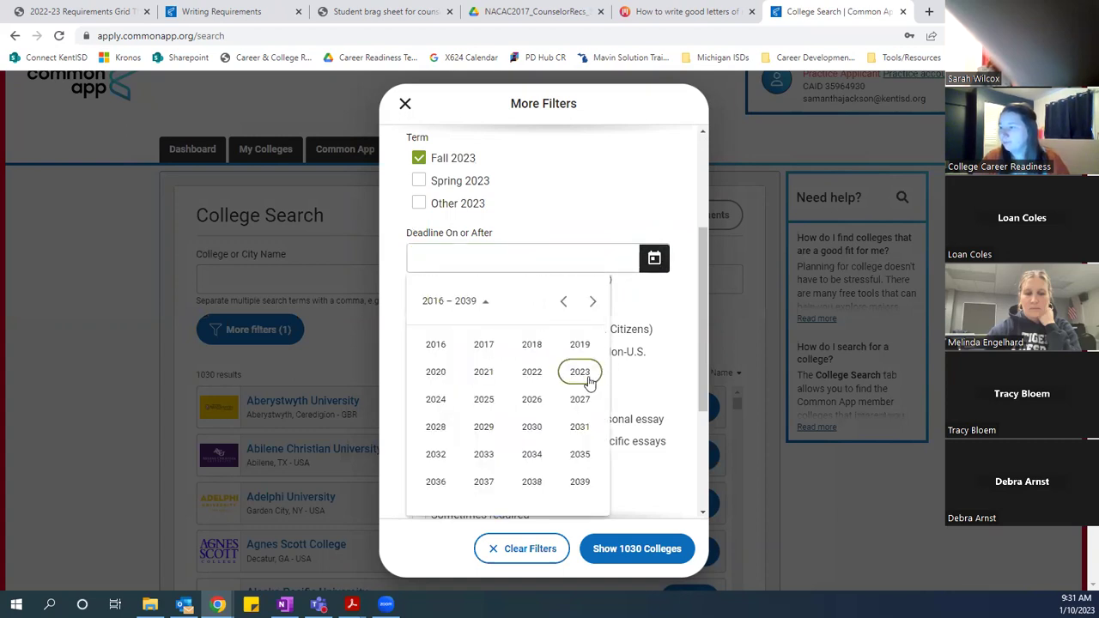
pyautogui.click(588, 382)
pyautogui.click(532, 375)
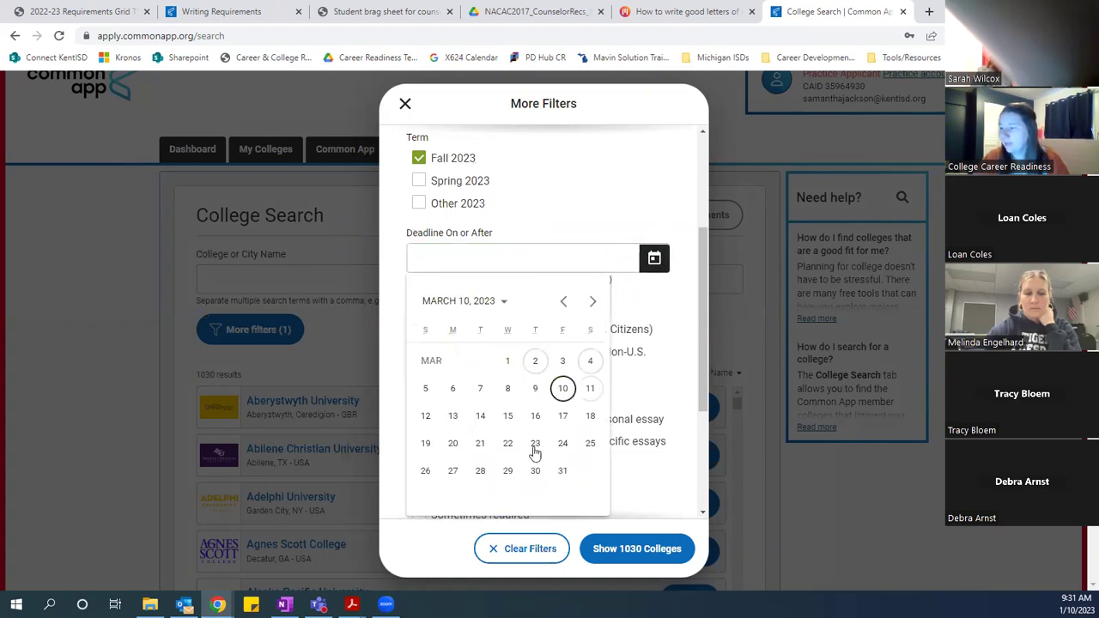
pyautogui.click(507, 416)
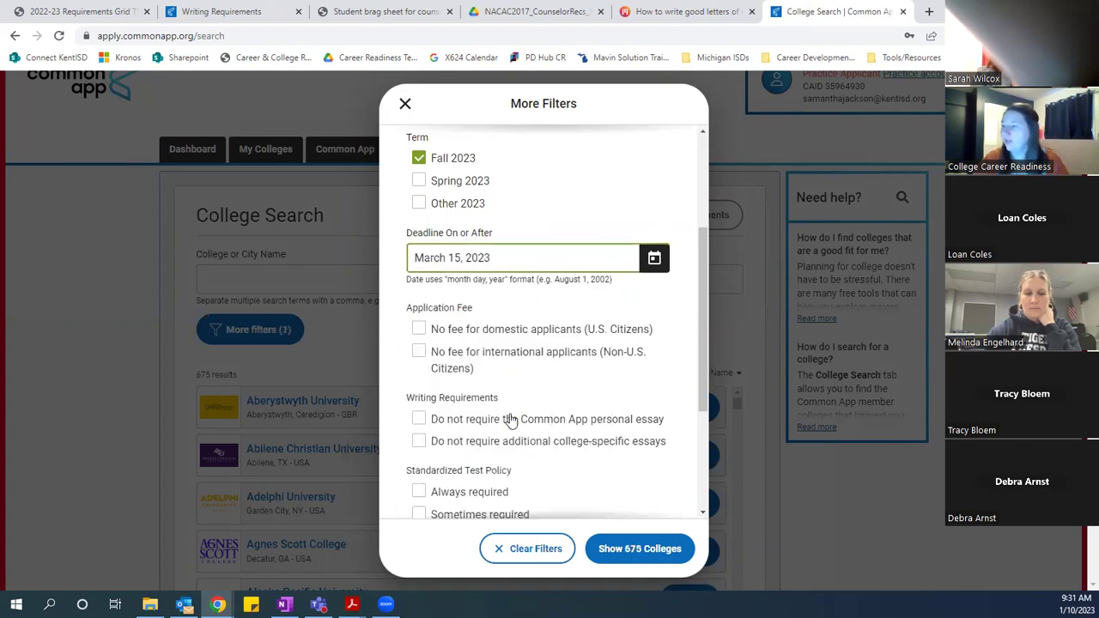
# Examine the filter options for application fee, writing requirements, standardized test policy and letter of recommendation
pyautogui.scroll(-1, 618, 353)
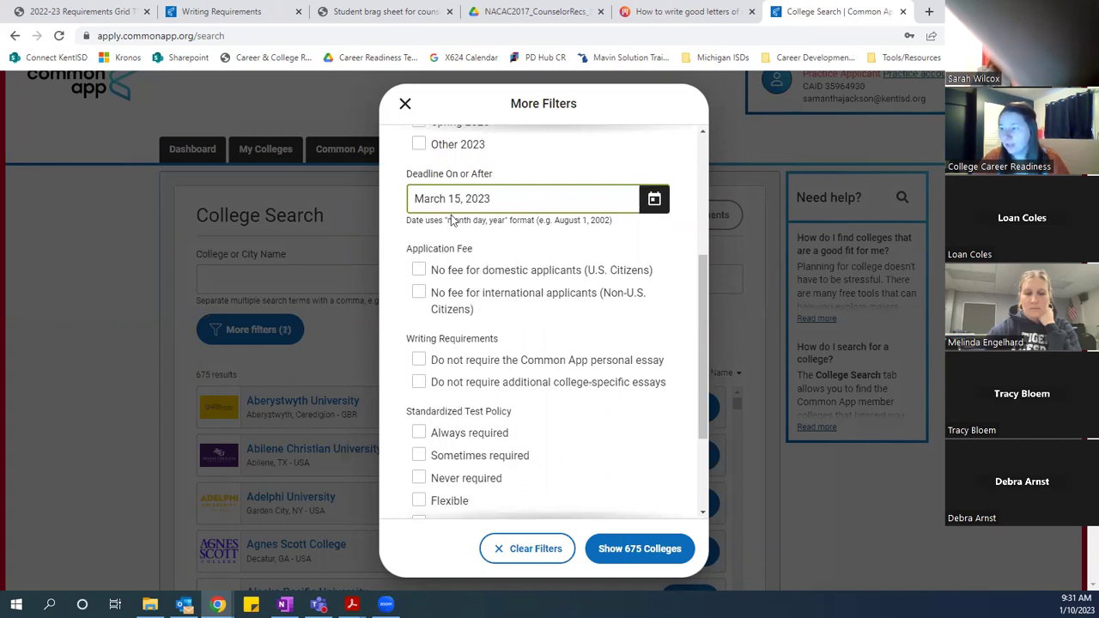
pyautogui.scroll(-1, 558, 348)
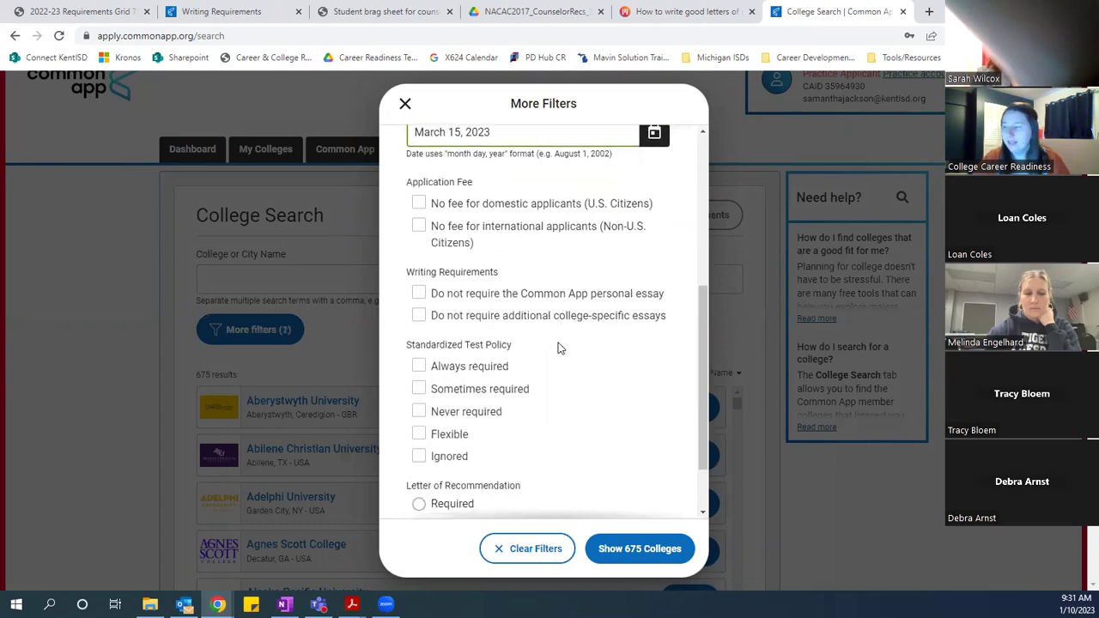
pyautogui.scroll(-1, 560, 382)
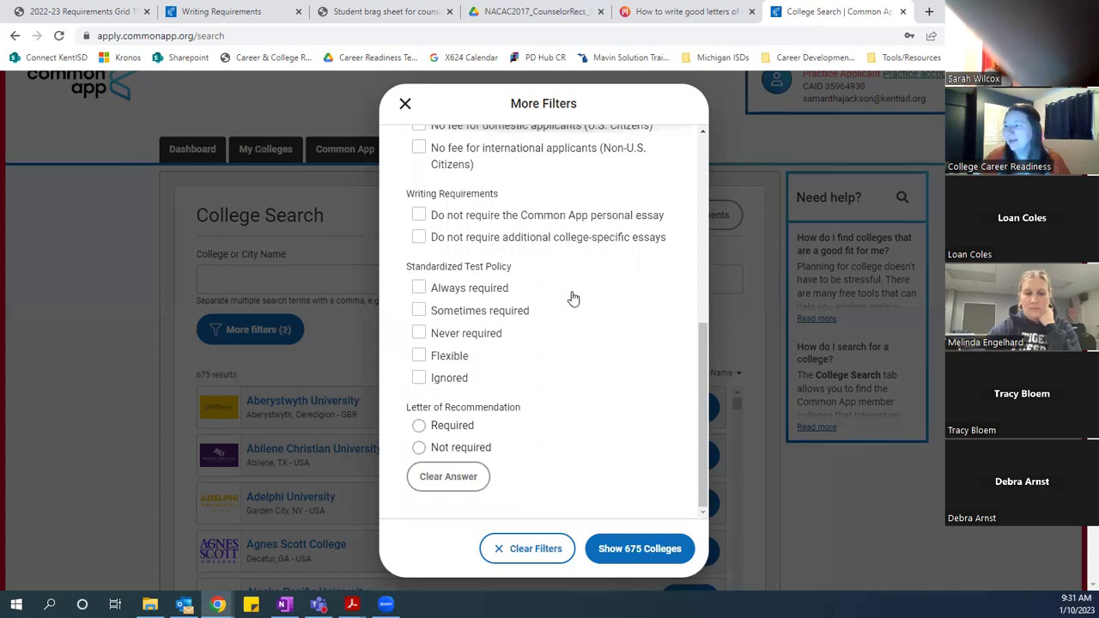
pyautogui.scroll(1, 573, 298)
pyautogui.scroll(-1, 573, 298)
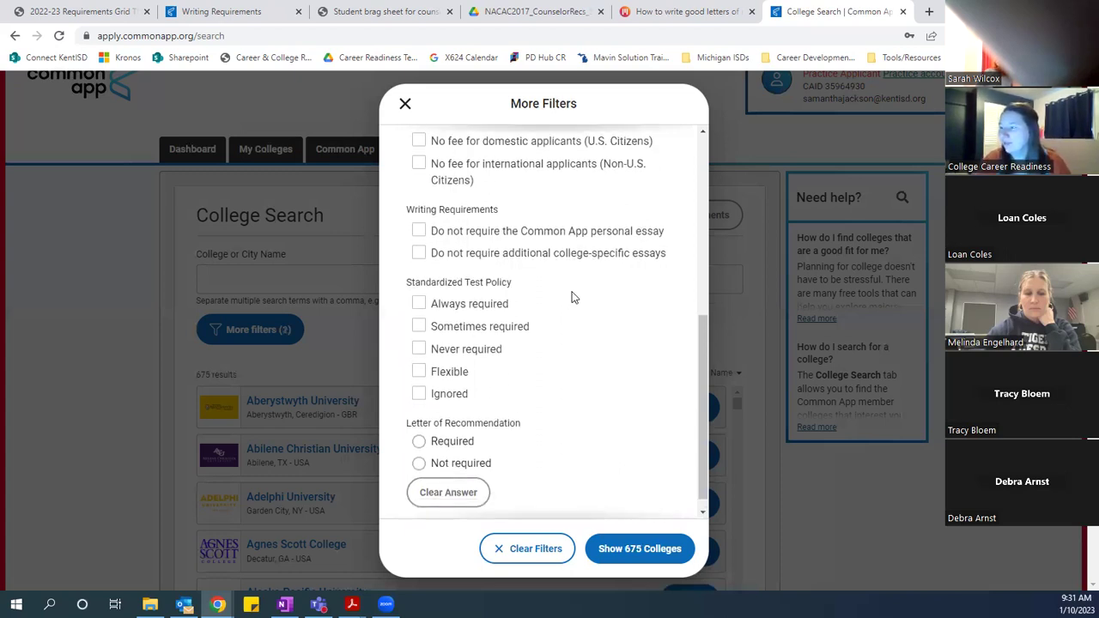
# Filter for colleges requiring no additional college-specific essays and charging domestic applicants no fee, and show the matching colleges
pyautogui.scroll(-1, 584, 218)
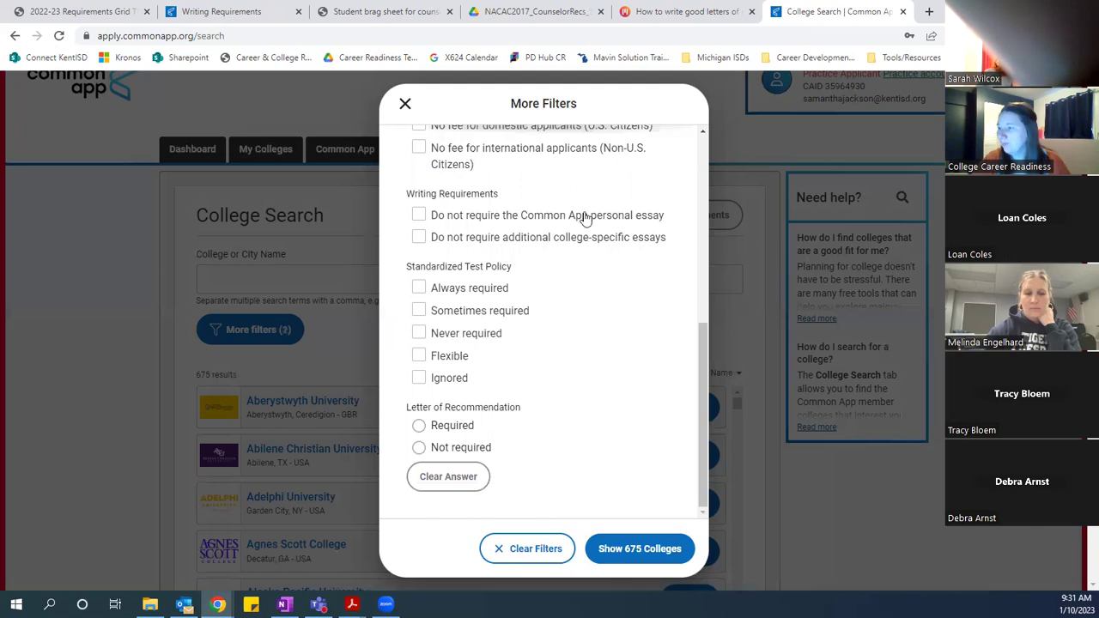
pyautogui.scroll(2, 551, 256)
pyautogui.click(534, 274)
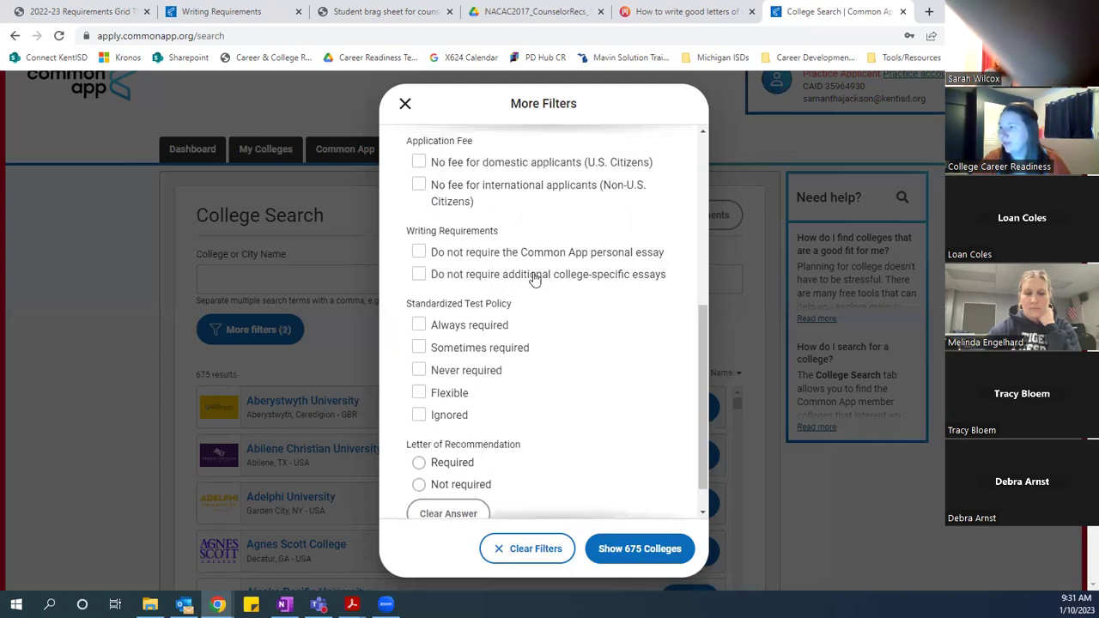
pyautogui.scroll(2, 491, 223)
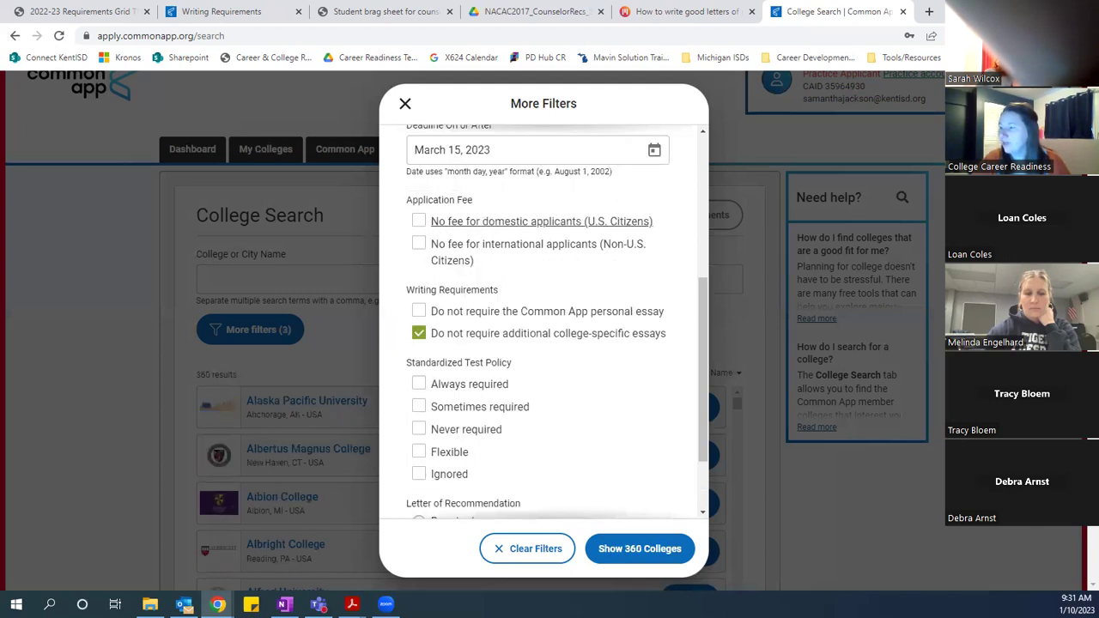
pyautogui.click(640, 548)
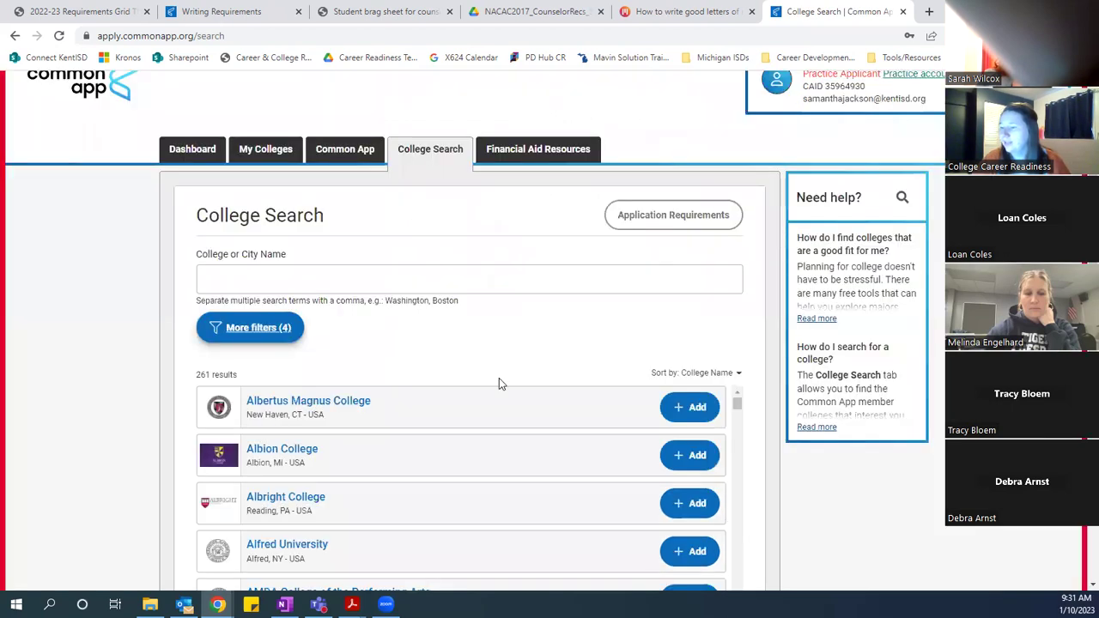
# Open Albertus Magnus College from the results and review its deadlines, fees, test policy, recommendations and writing requirements
pyautogui.scroll(-2, 498, 383)
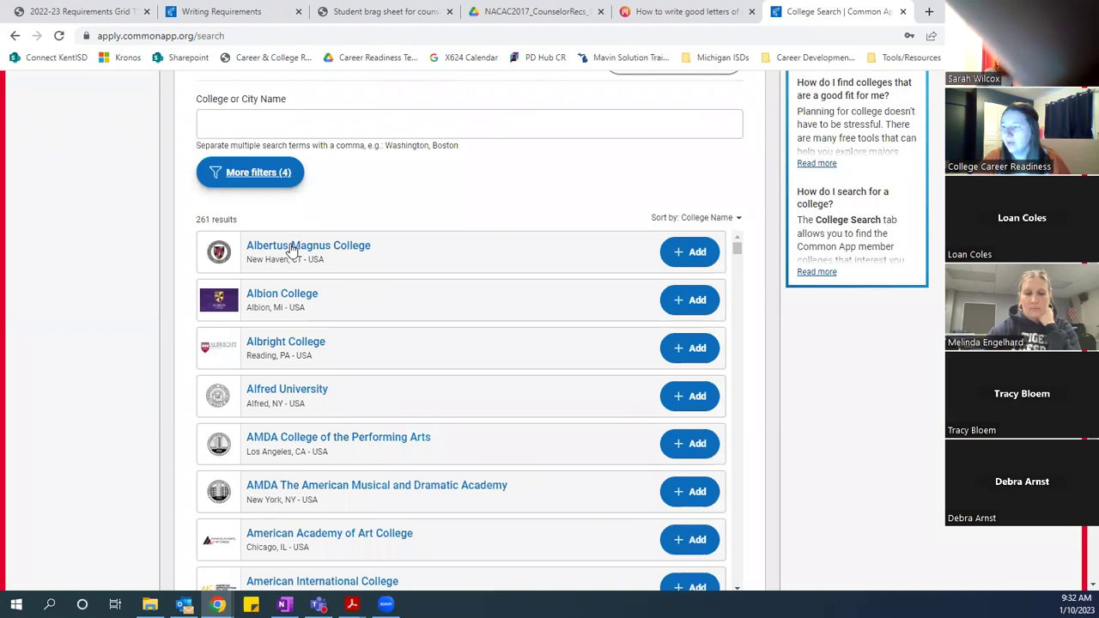
pyautogui.click(292, 246)
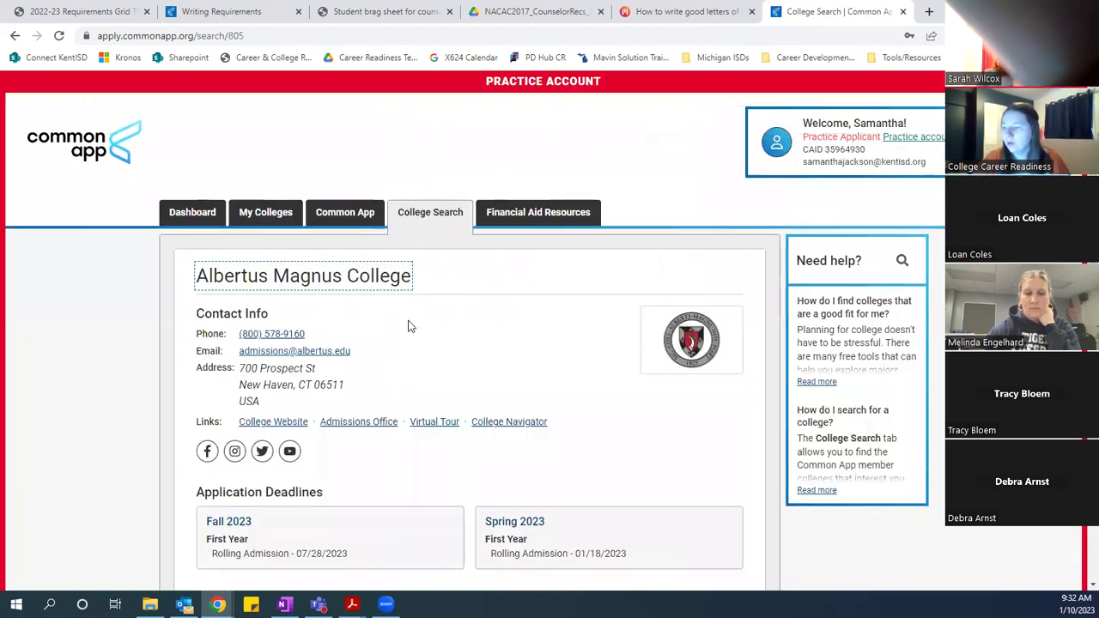
pyautogui.scroll(-2, 318, 413)
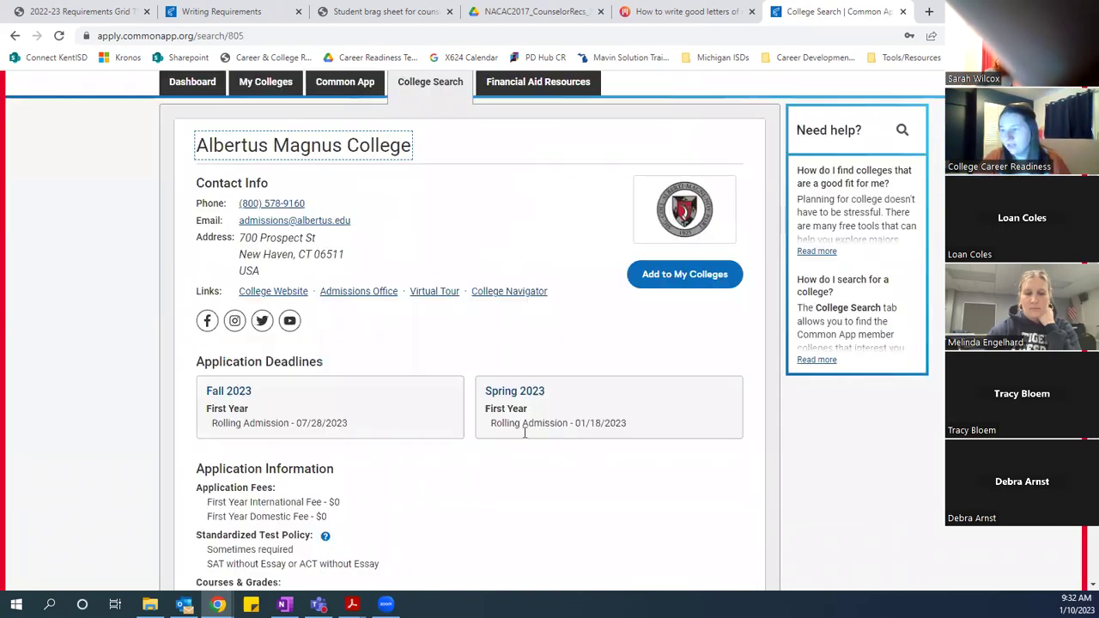
pyautogui.scroll(-3, 455, 448)
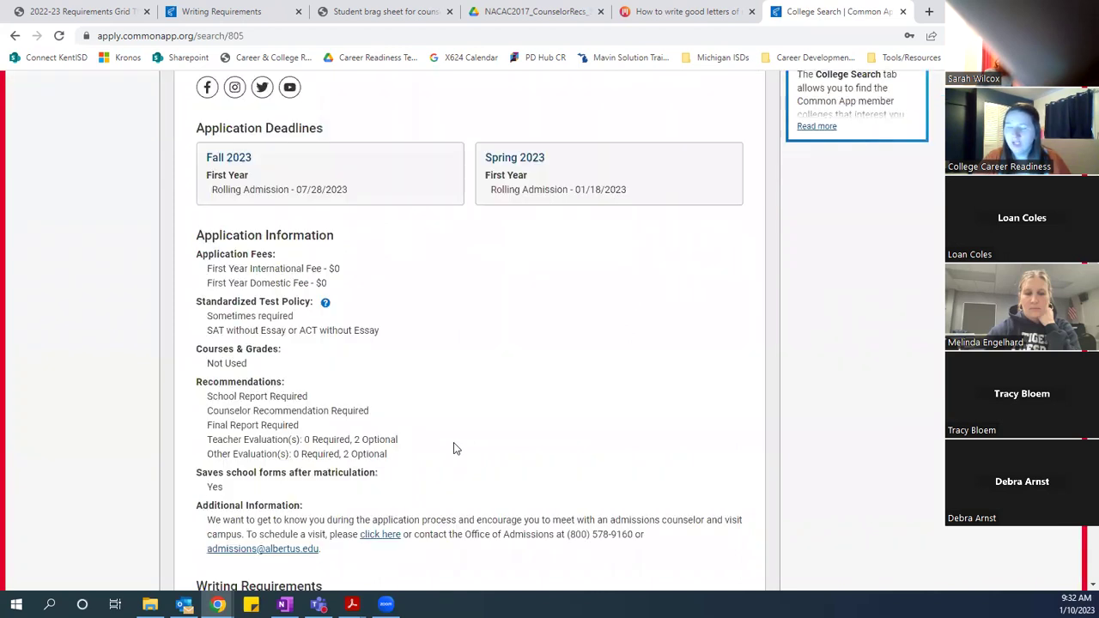
pyautogui.scroll(-1, 455, 448)
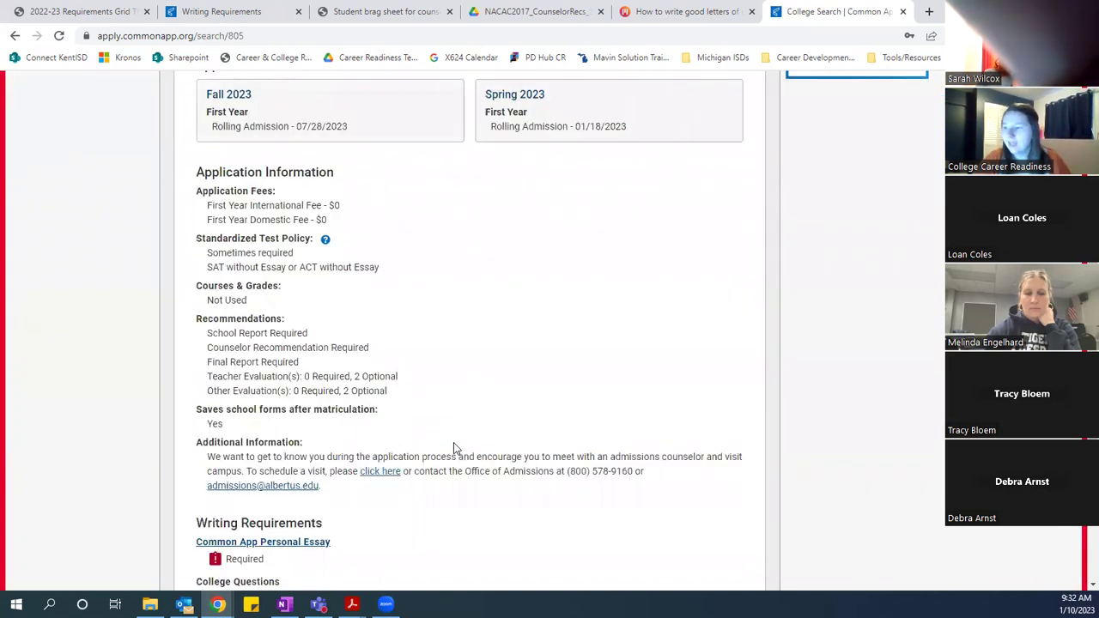
pyautogui.scroll(-1, 455, 448)
pyautogui.scroll(-2, 455, 448)
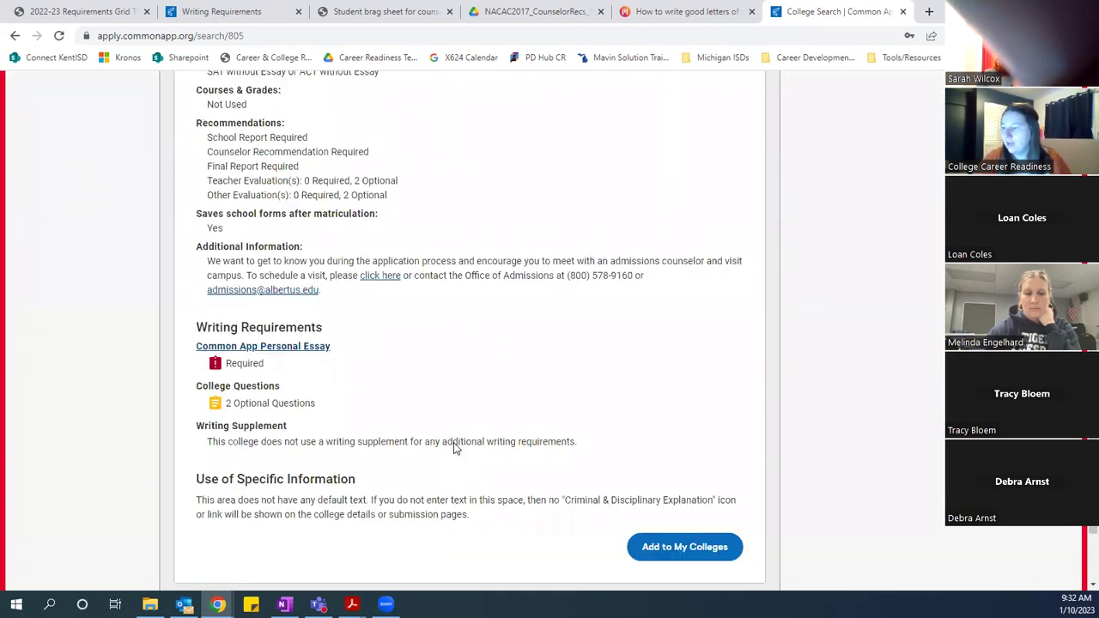
pyautogui.scroll(-2, 455, 448)
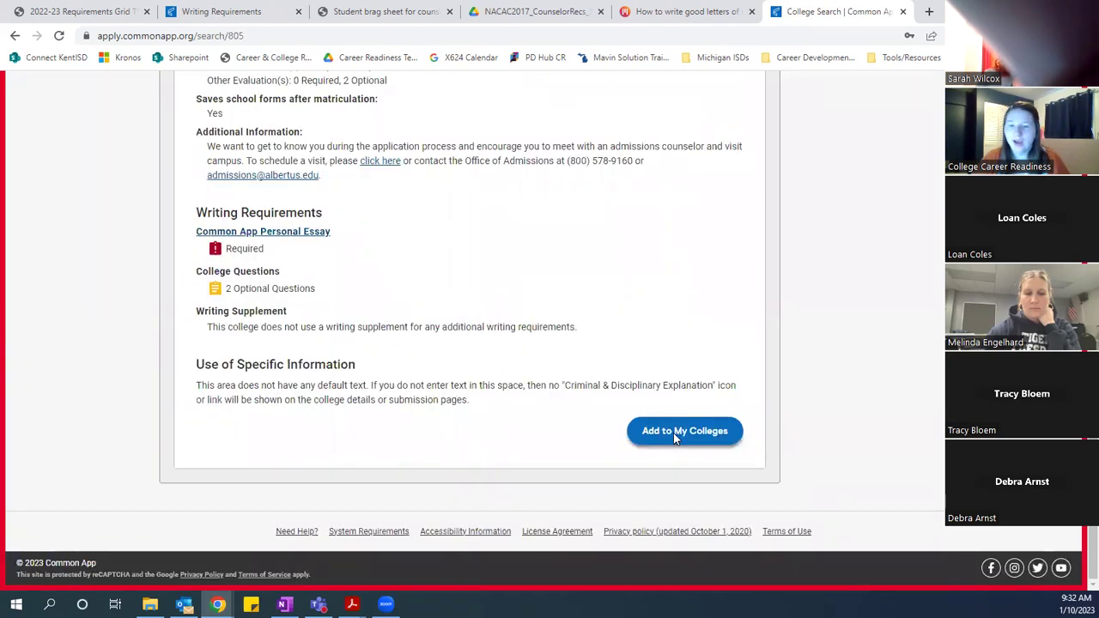
pyautogui.scroll(2, 621, 264)
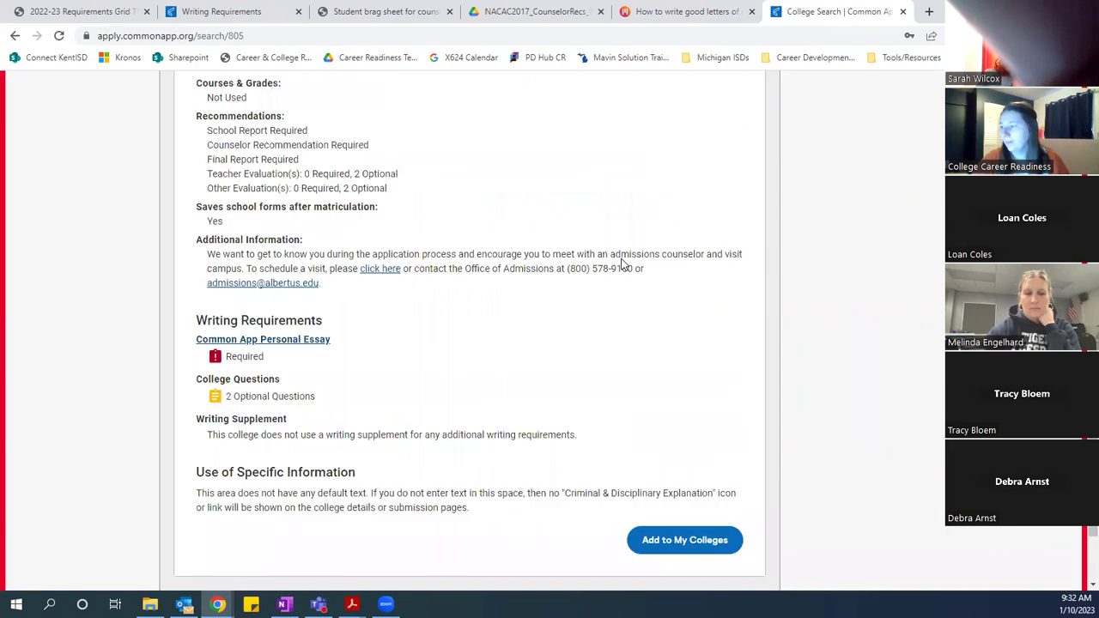
pyautogui.scroll(10, 622, 264)
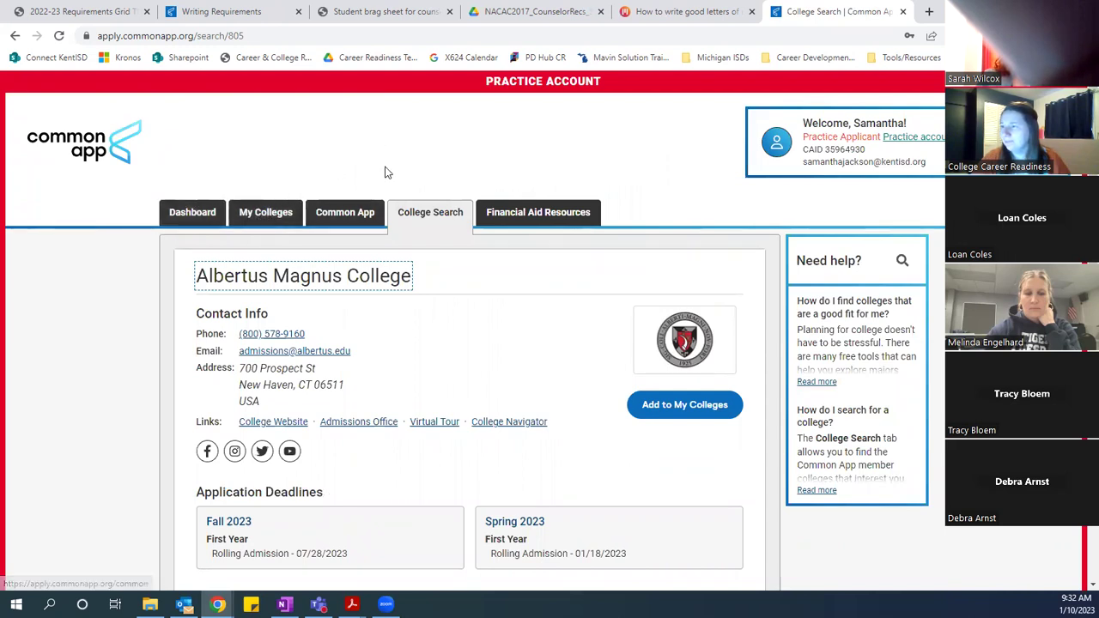
# Open the Profile section of the Common App and review its Personal Information fields
pyautogui.click(345, 214)
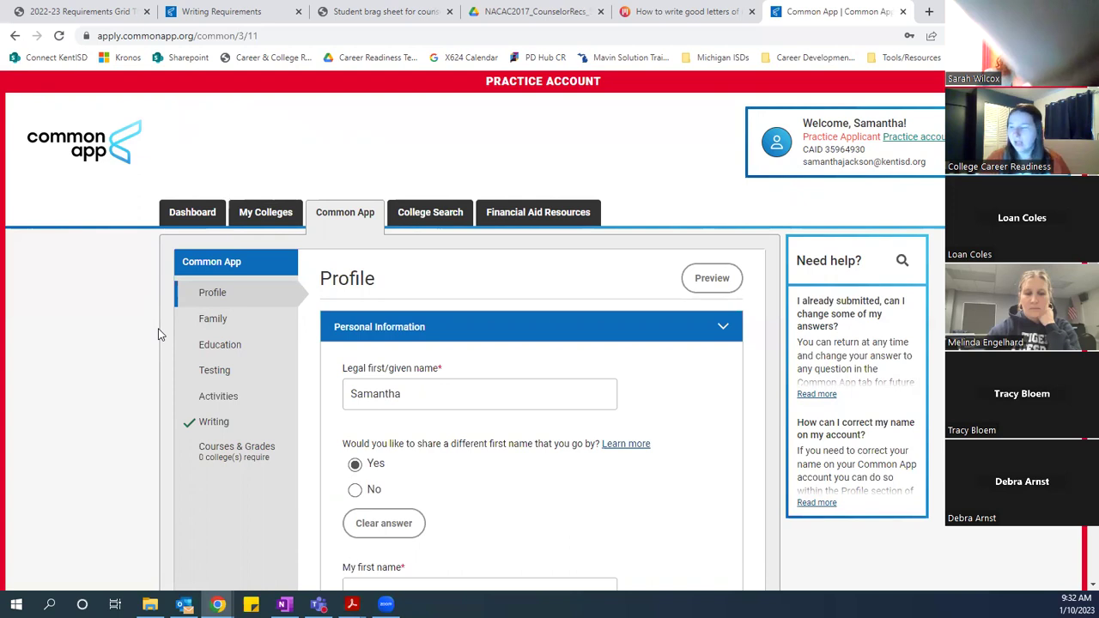
pyautogui.click(210, 292)
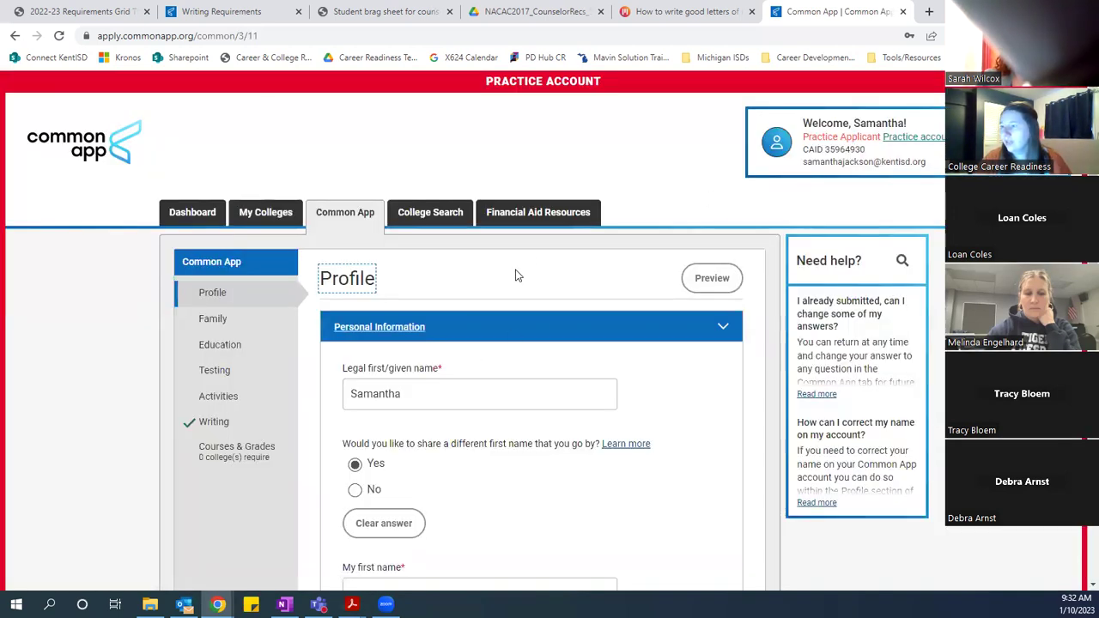
pyautogui.scroll(-2, 618, 340)
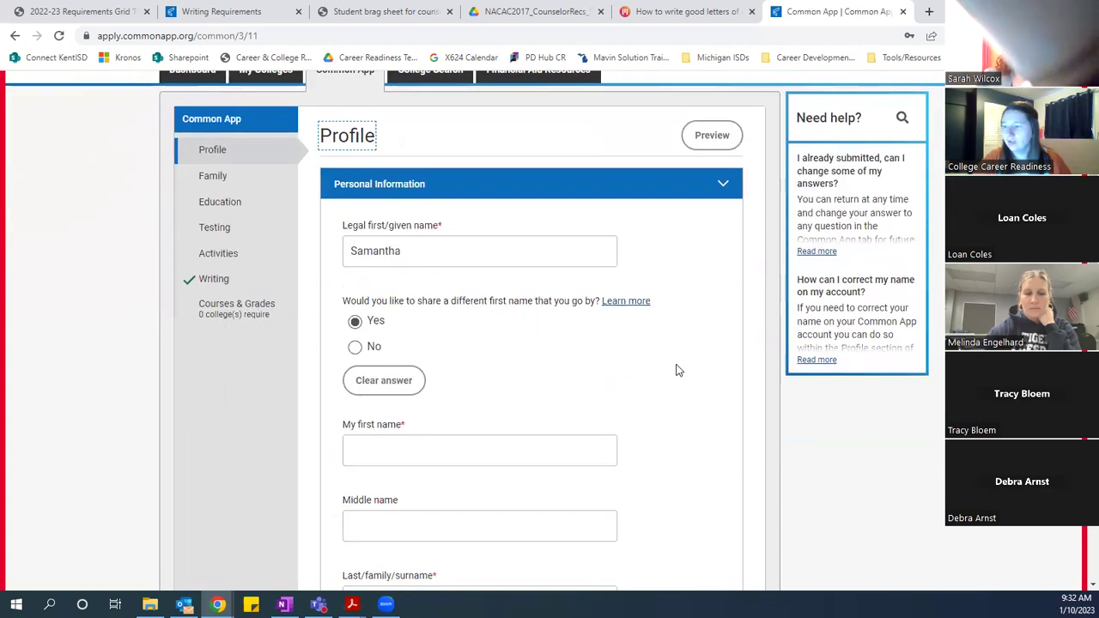
pyautogui.scroll(-2, 677, 370)
pyautogui.scroll(-5, 676, 370)
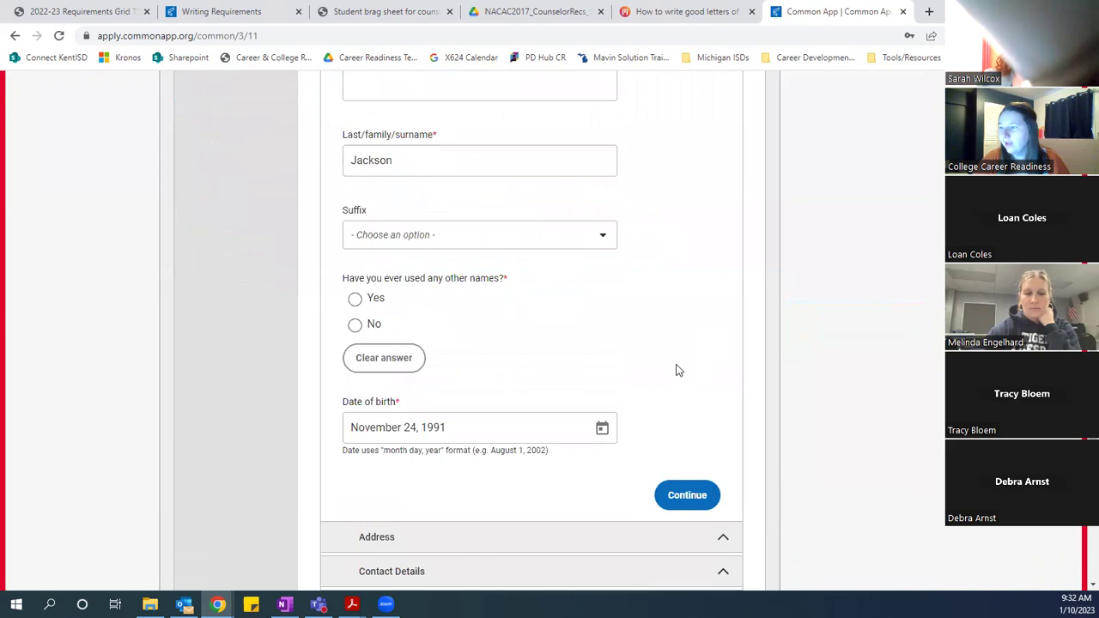
pyautogui.scroll(-2, 677, 370)
# Review the Address, Contact Details and Demographics parts of the applicant's profile
pyautogui.click(599, 393)
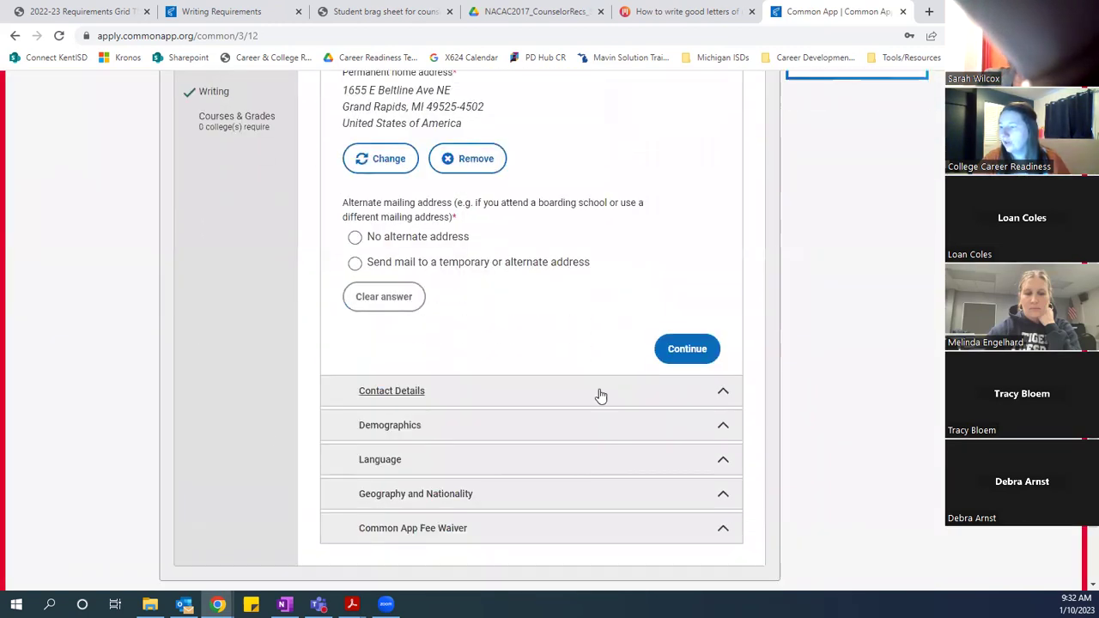
pyautogui.click(569, 391)
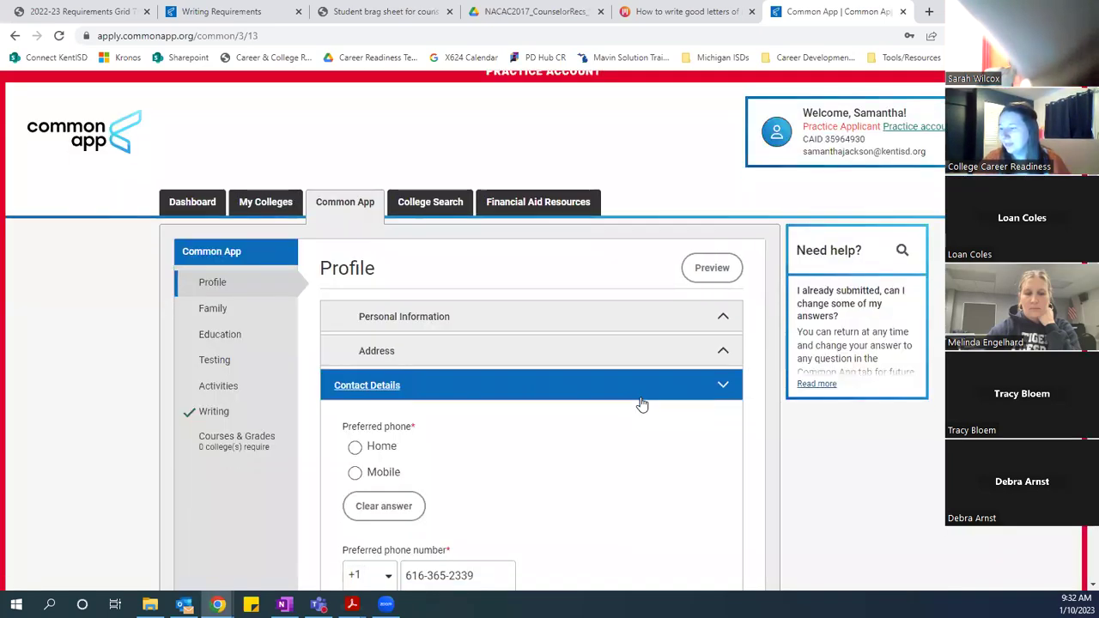
pyautogui.scroll(-6, 642, 403)
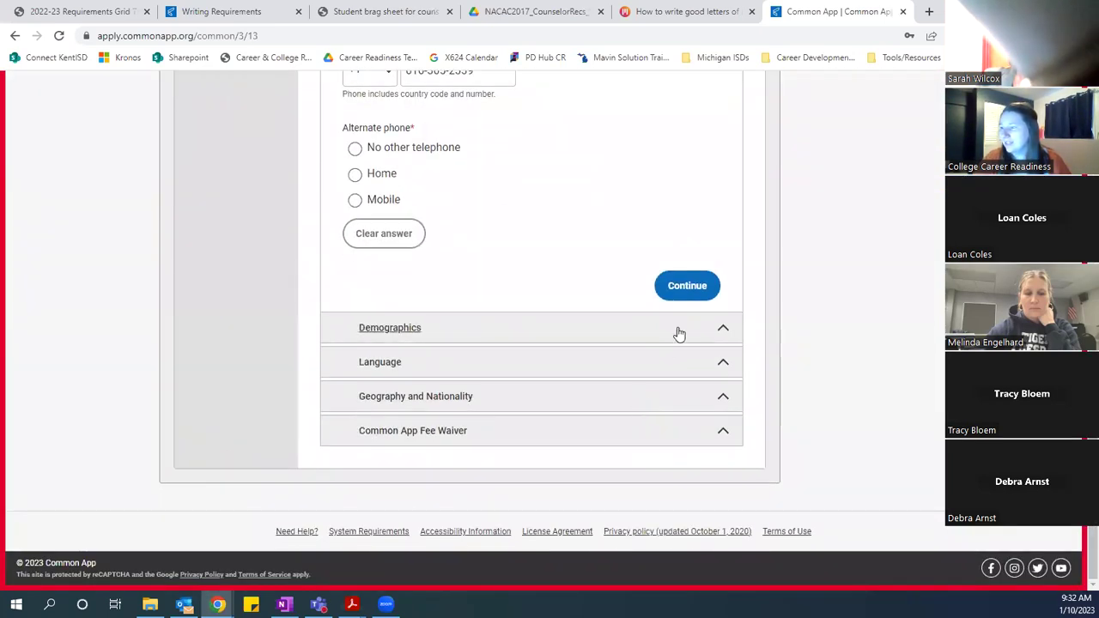
pyautogui.click(679, 331)
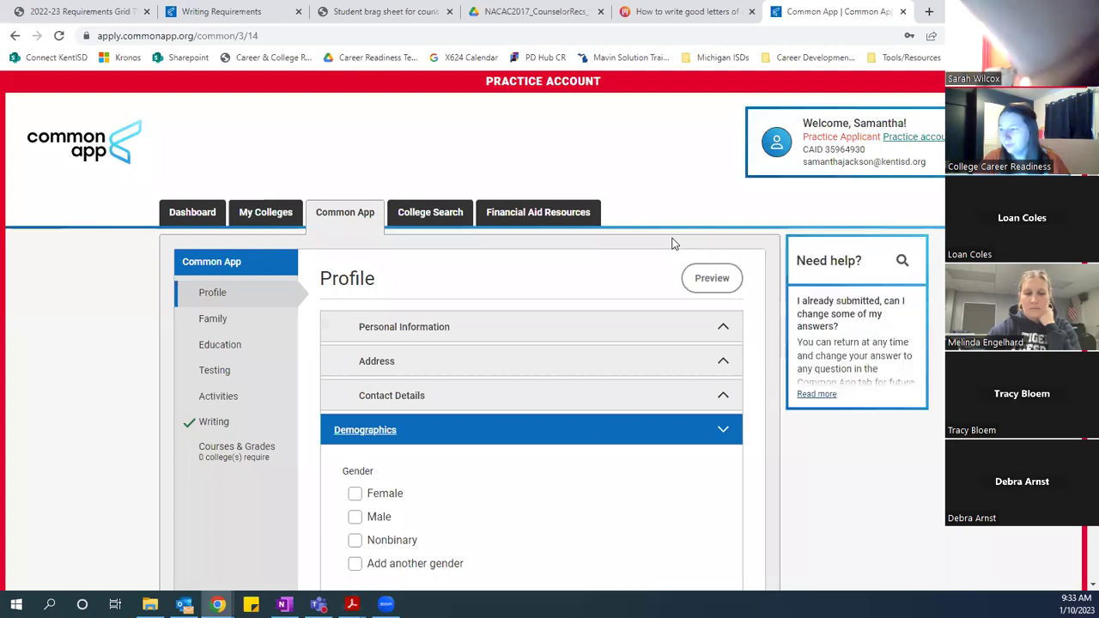
pyautogui.scroll(-3, 672, 241)
pyautogui.scroll(-9, 675, 320)
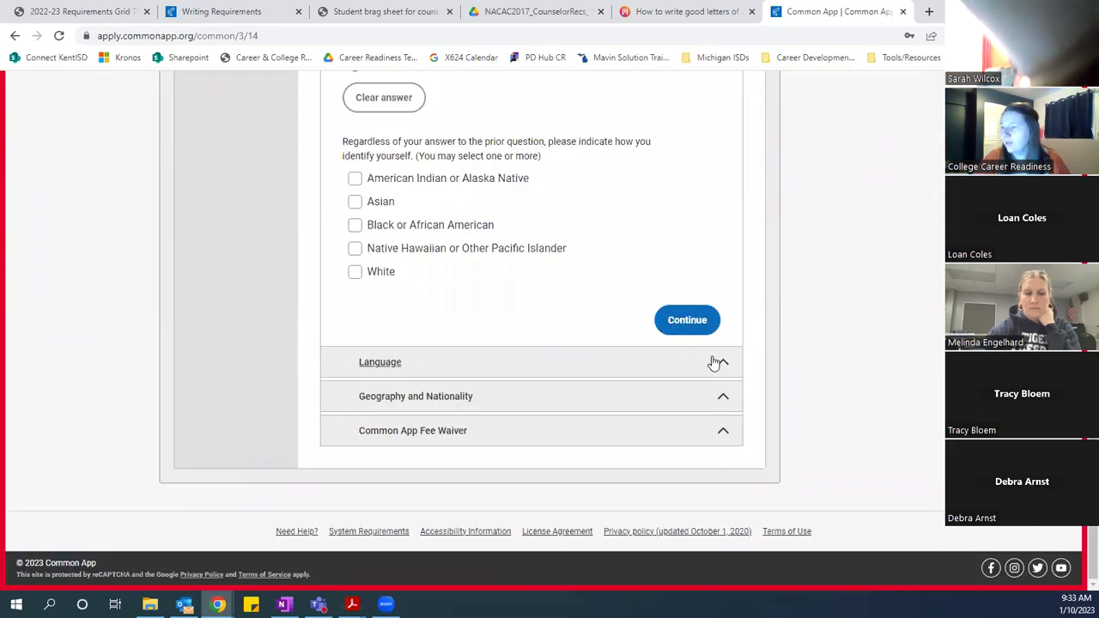
# Answer Yes to meeting the Common App fee waiver eligibility criteria and review the signature and UStrive mentor questions
pyautogui.click(591, 435)
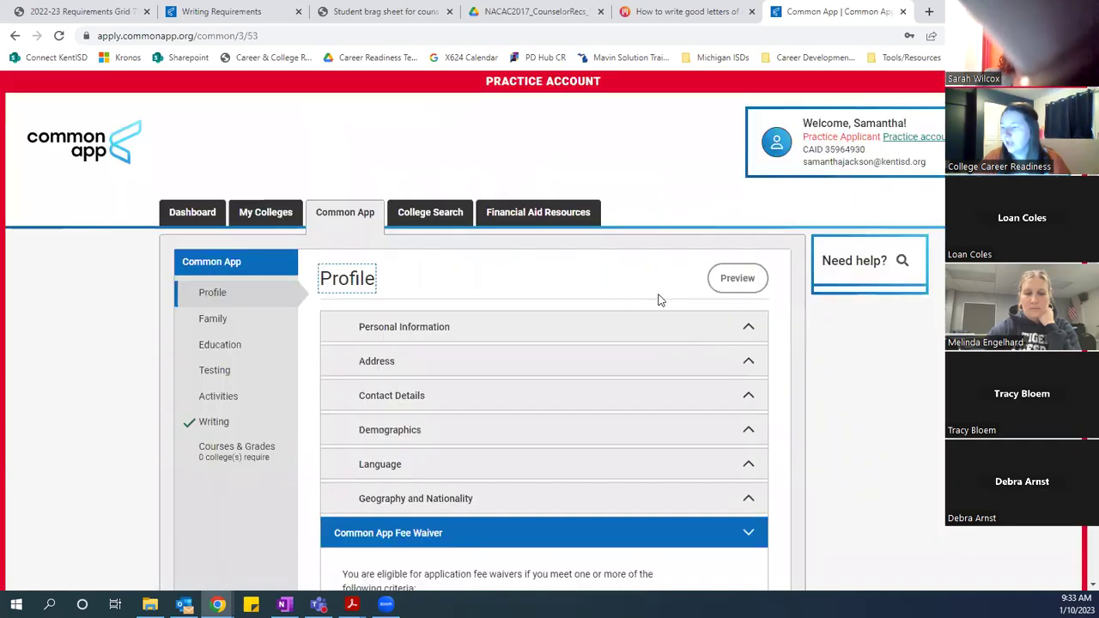
pyautogui.scroll(-3, 659, 300)
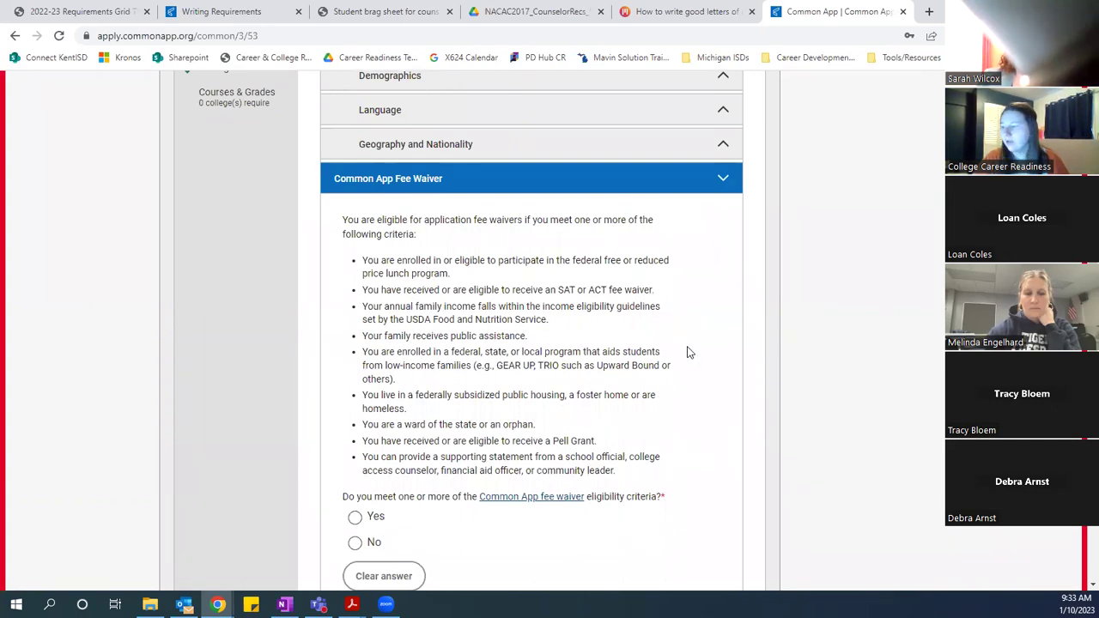
pyautogui.scroll(-1, 686, 352)
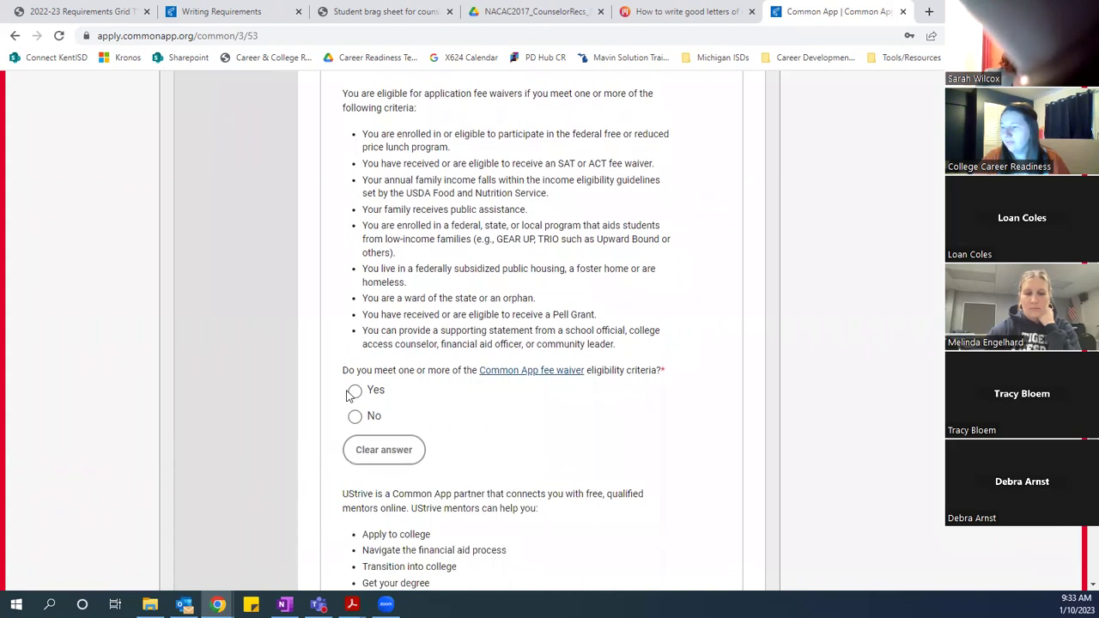
pyautogui.click(355, 393)
pyautogui.scroll(-3, 527, 455)
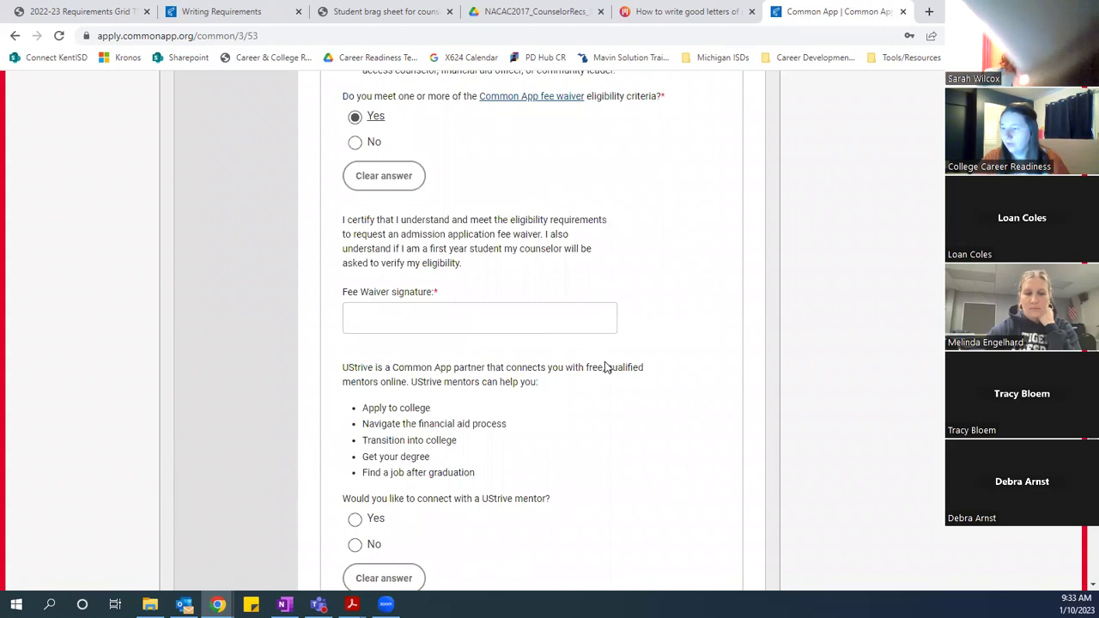
pyautogui.scroll(-1, 604, 367)
pyautogui.scroll(1, 604, 366)
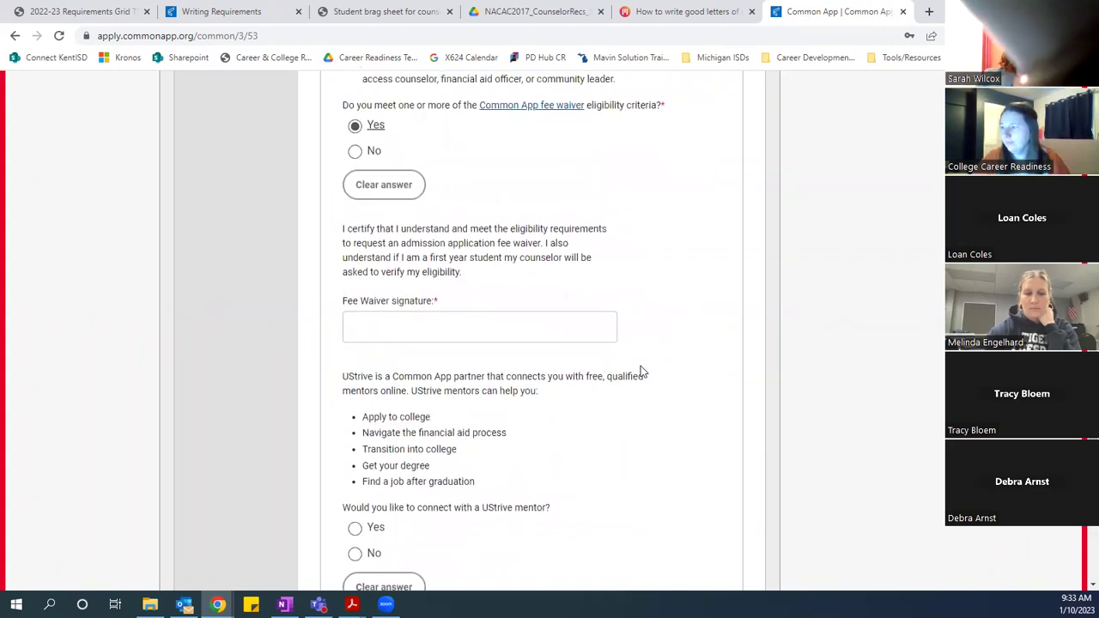
pyautogui.scroll(-2, 643, 371)
pyautogui.scroll(10, 623, 245)
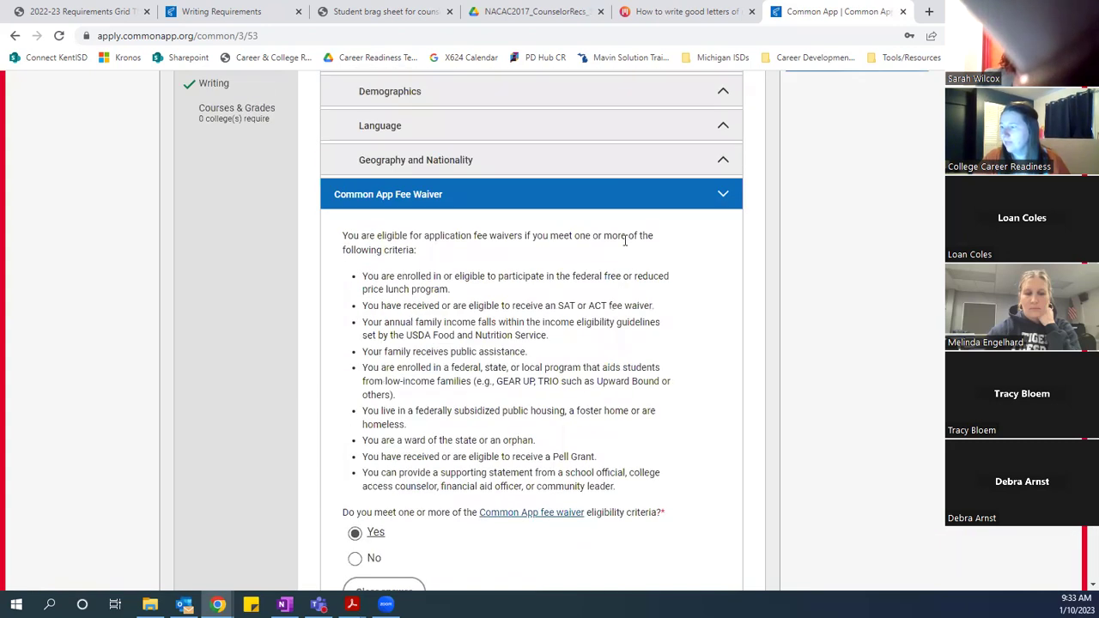
pyautogui.rightClick(624, 243)
# Open the Family section and review its Household questions
pyautogui.click(234, 334)
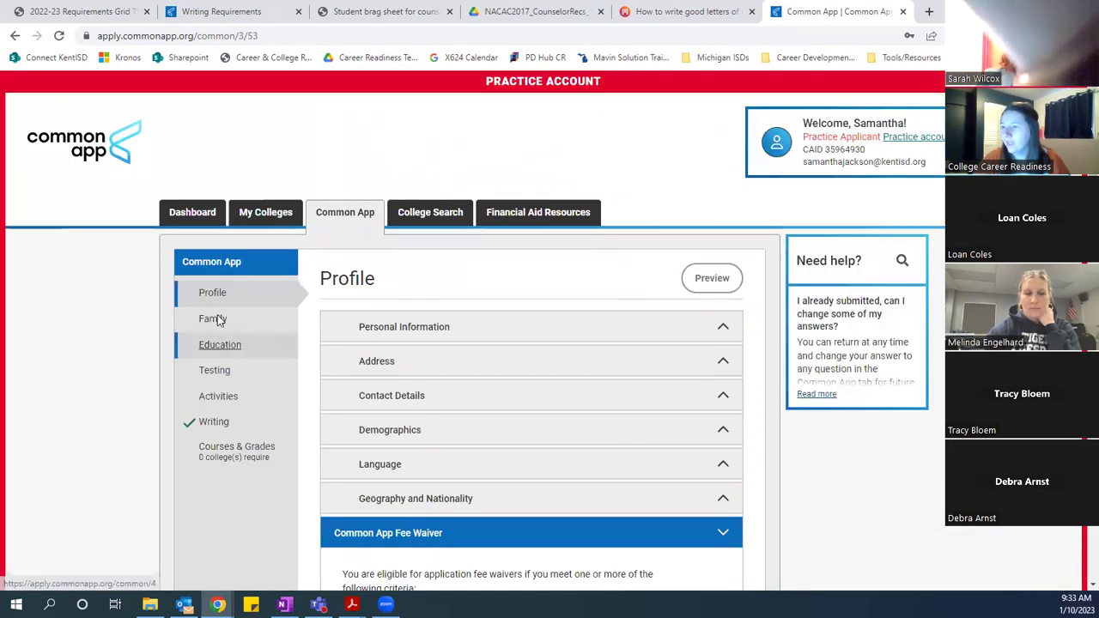
pyautogui.click(214, 319)
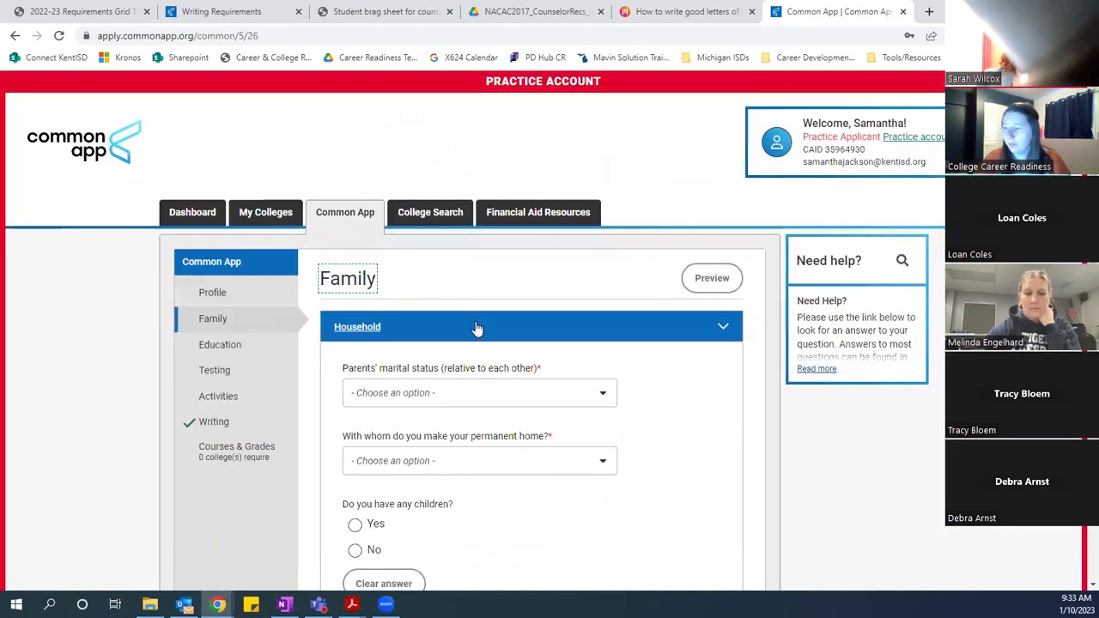
pyautogui.scroll(-2, 477, 328)
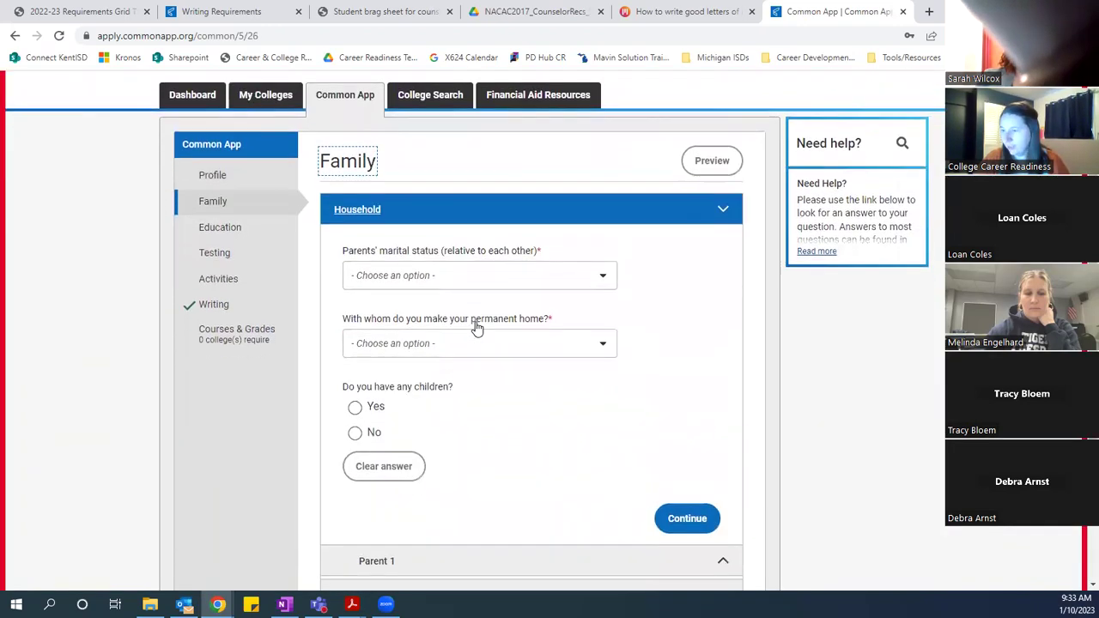
pyautogui.scroll(-2, 476, 329)
pyautogui.scroll(1, 447, 300)
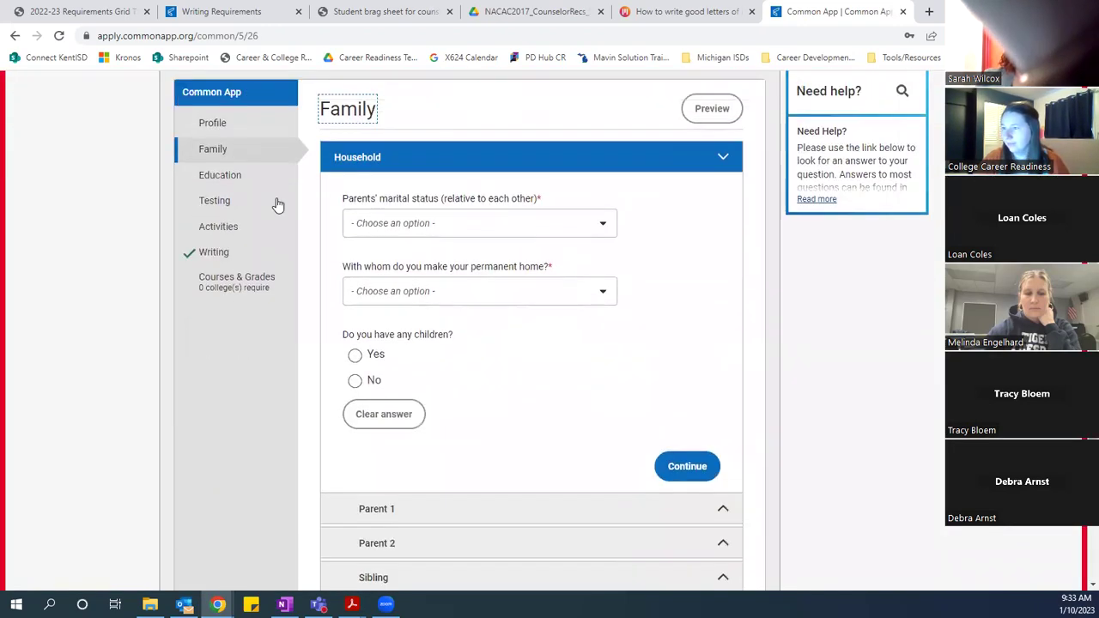
# Open the Education section and review the current high school, graduation date and progression questions
pyautogui.click(205, 173)
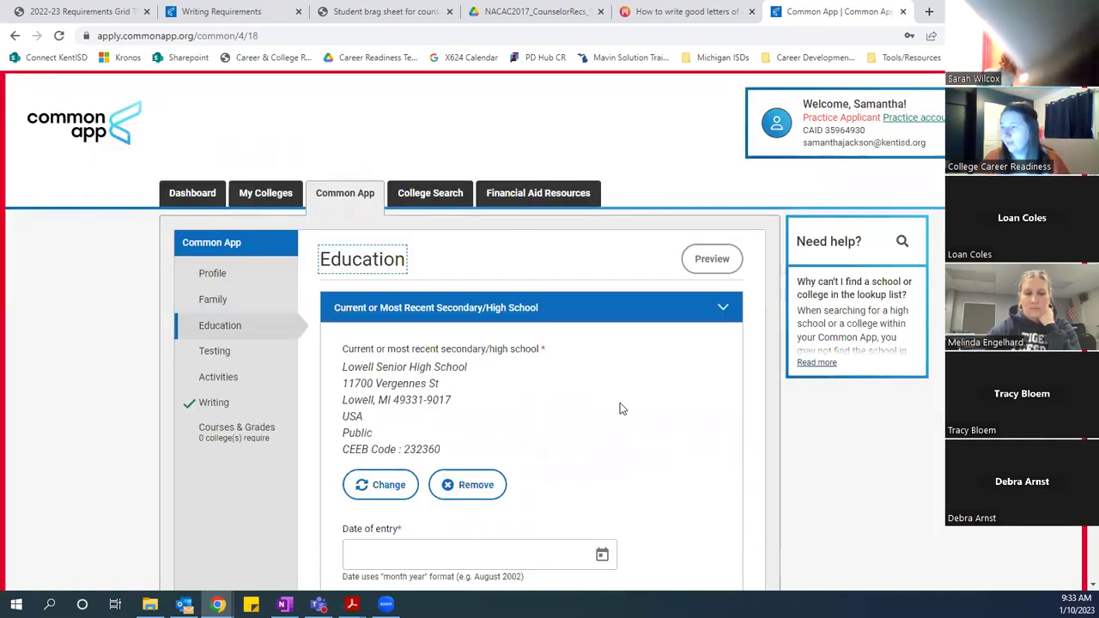
pyautogui.scroll(-5, 620, 409)
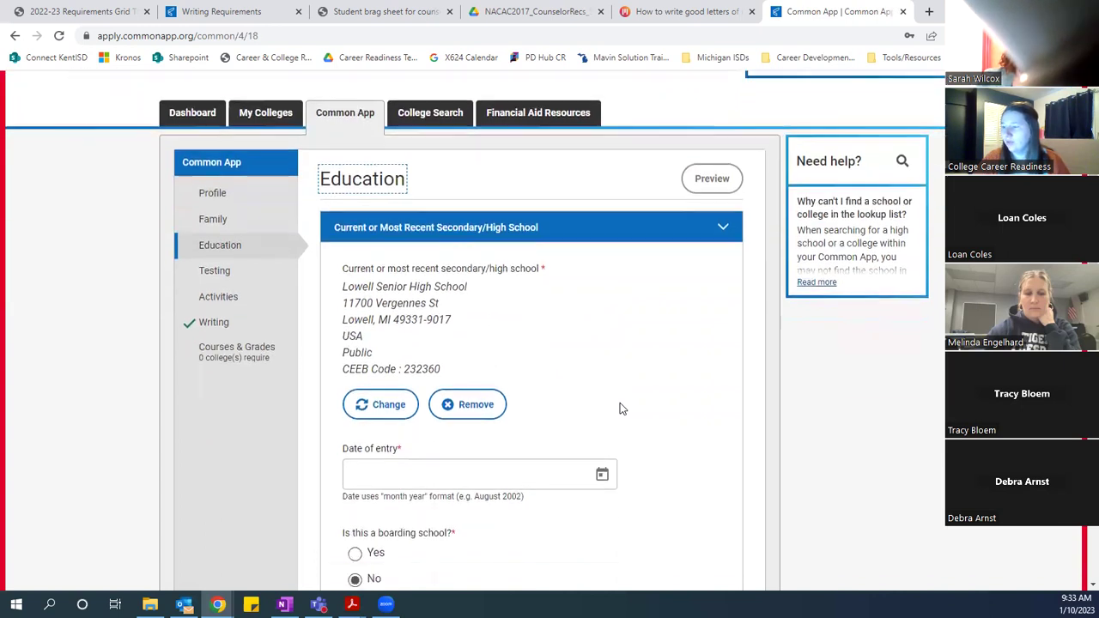
pyautogui.scroll(-4, 622, 408)
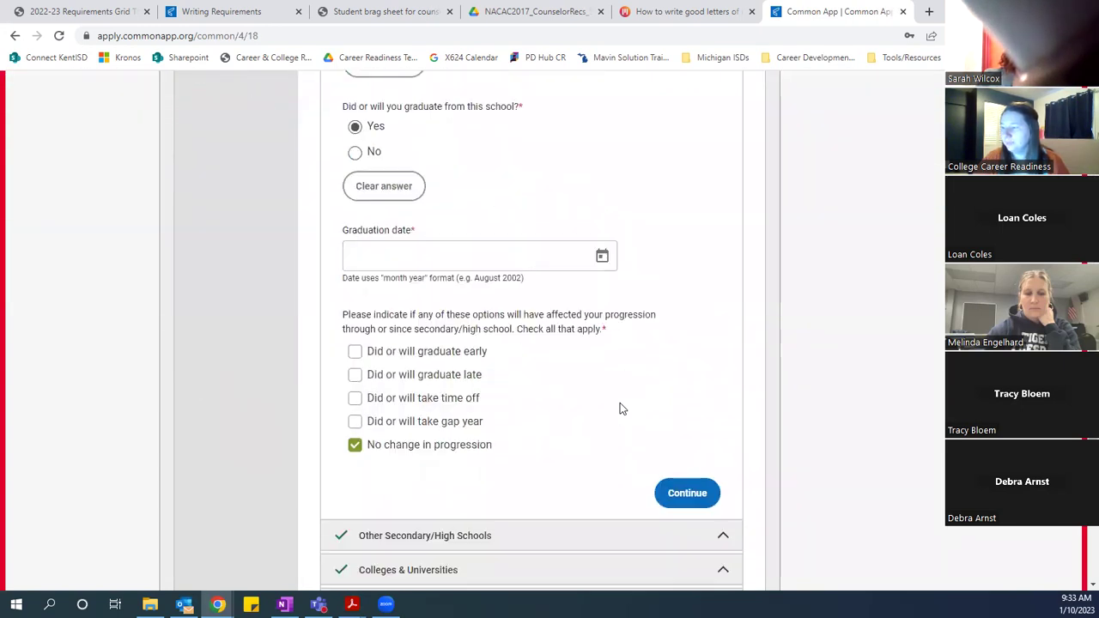
# Open the Colleges & Universities part of the Education section and review its college coursework question
pyautogui.scroll(-2, 621, 410)
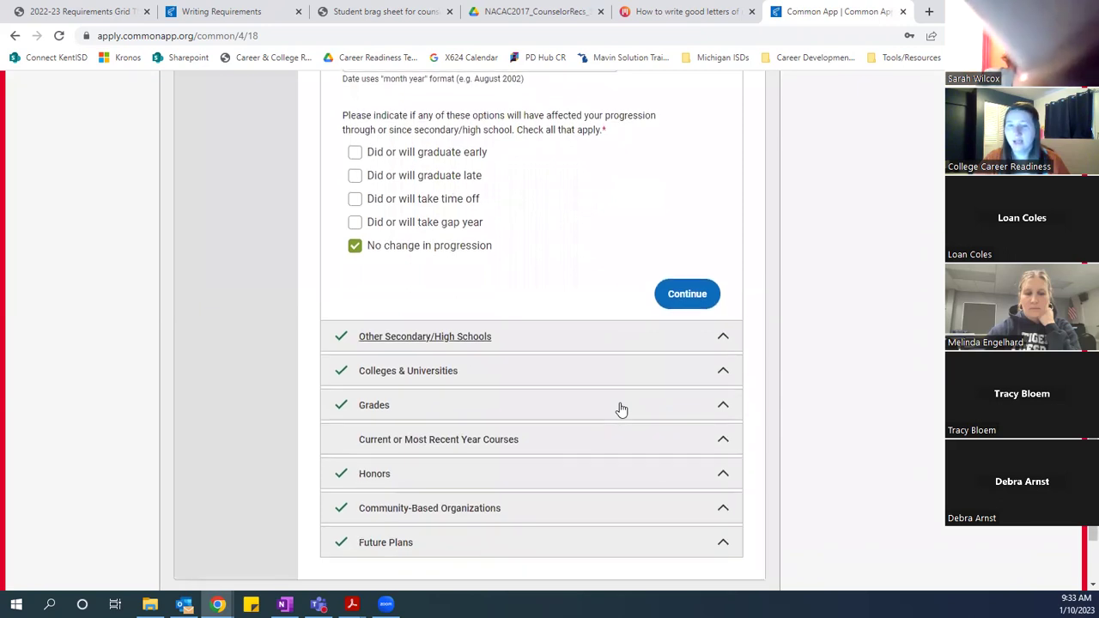
pyautogui.click(592, 364)
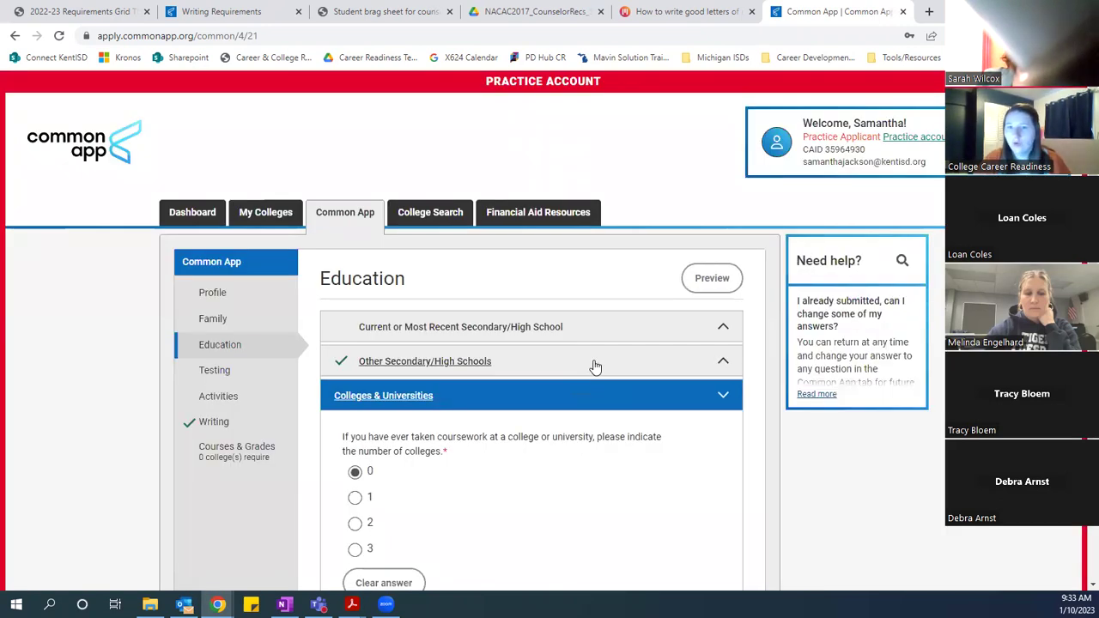
pyautogui.scroll(-4, 637, 432)
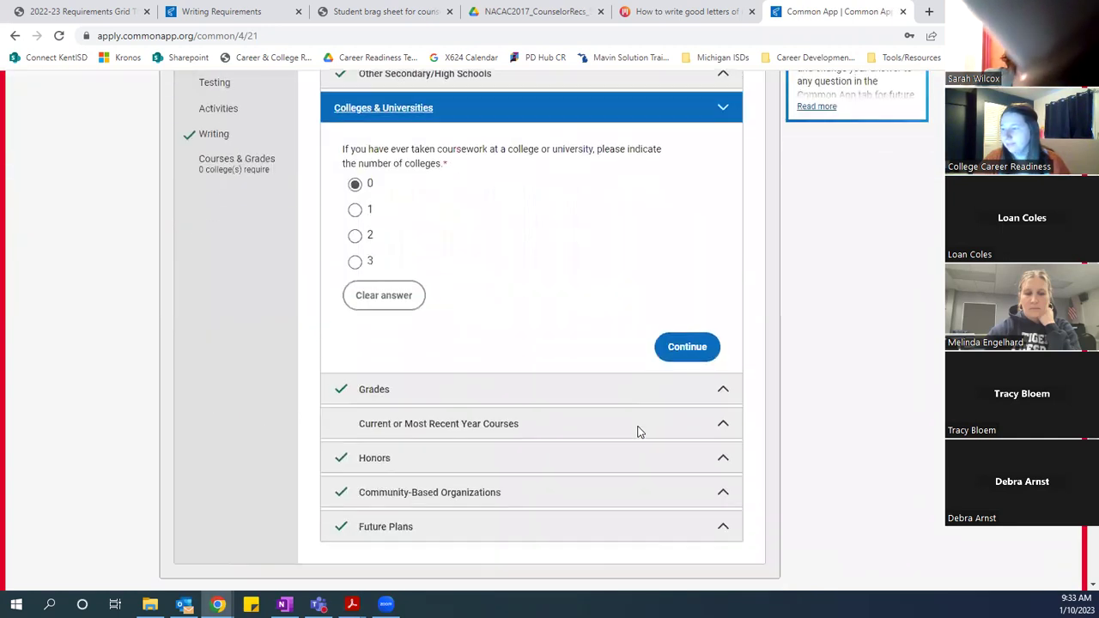
# Open the Grades part of the Education section and review the class size, class rank and GPA questions
pyautogui.click(700, 368)
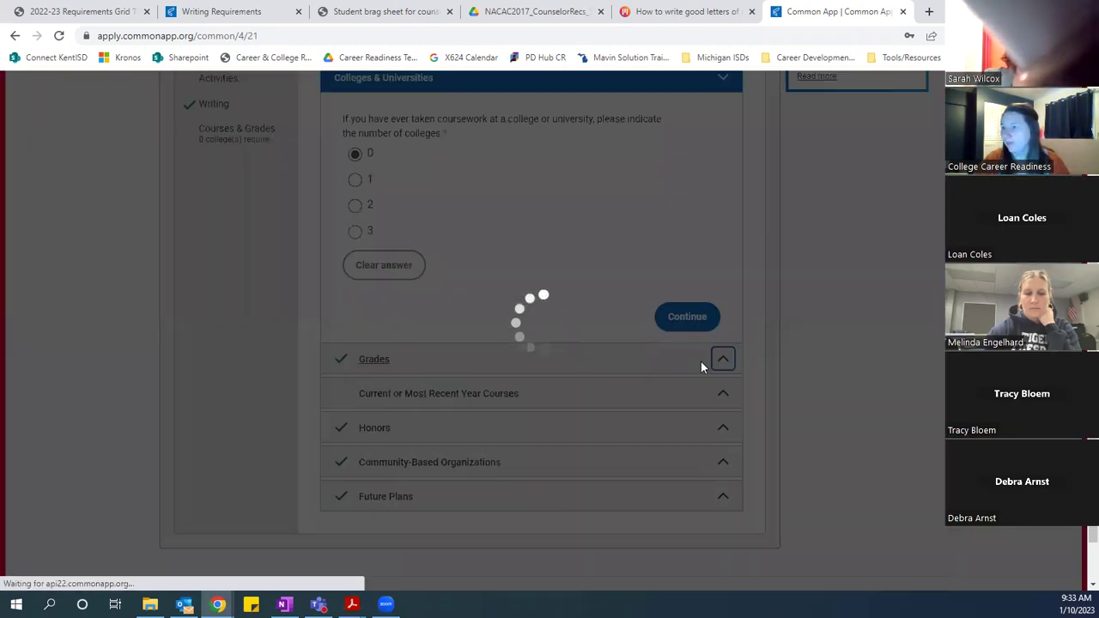
pyautogui.scroll(-2, 614, 407)
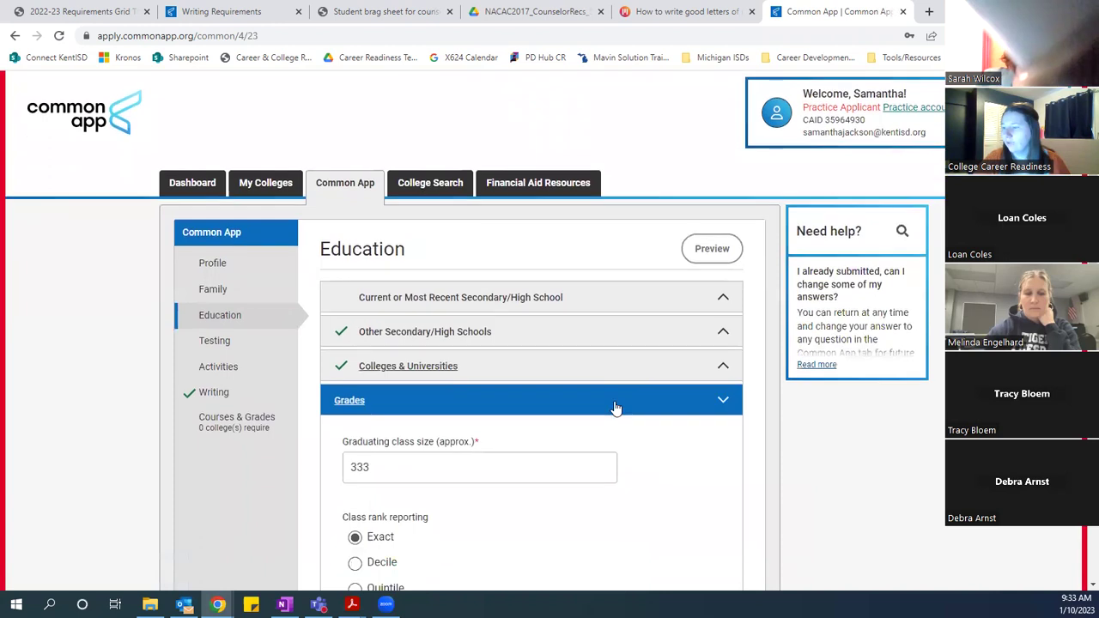
pyautogui.scroll(-1, 615, 407)
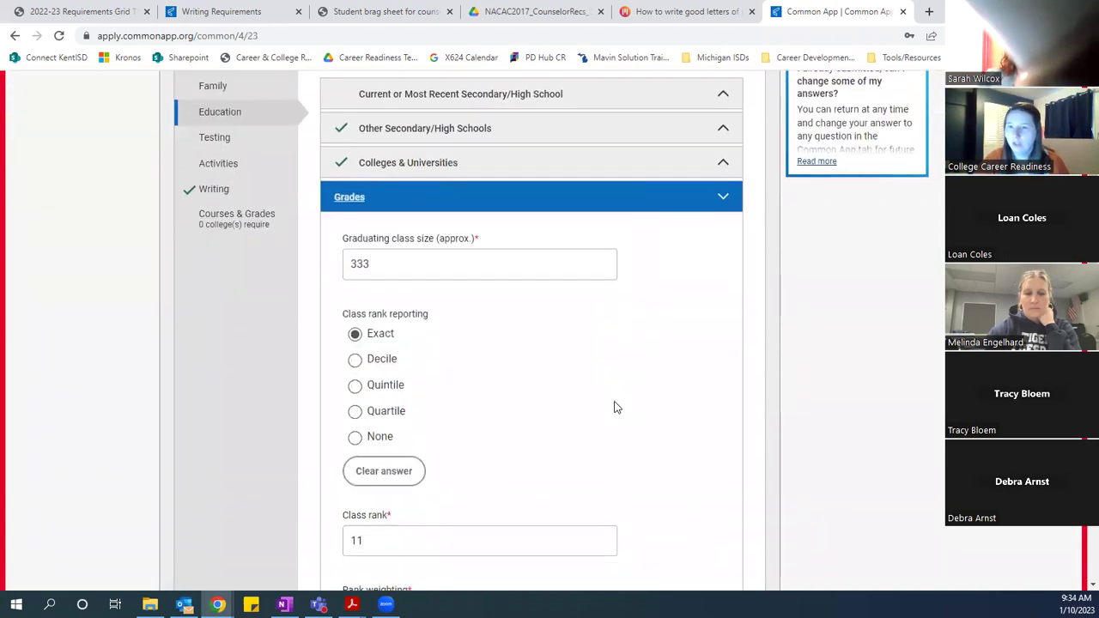
pyautogui.scroll(-4, 614, 407)
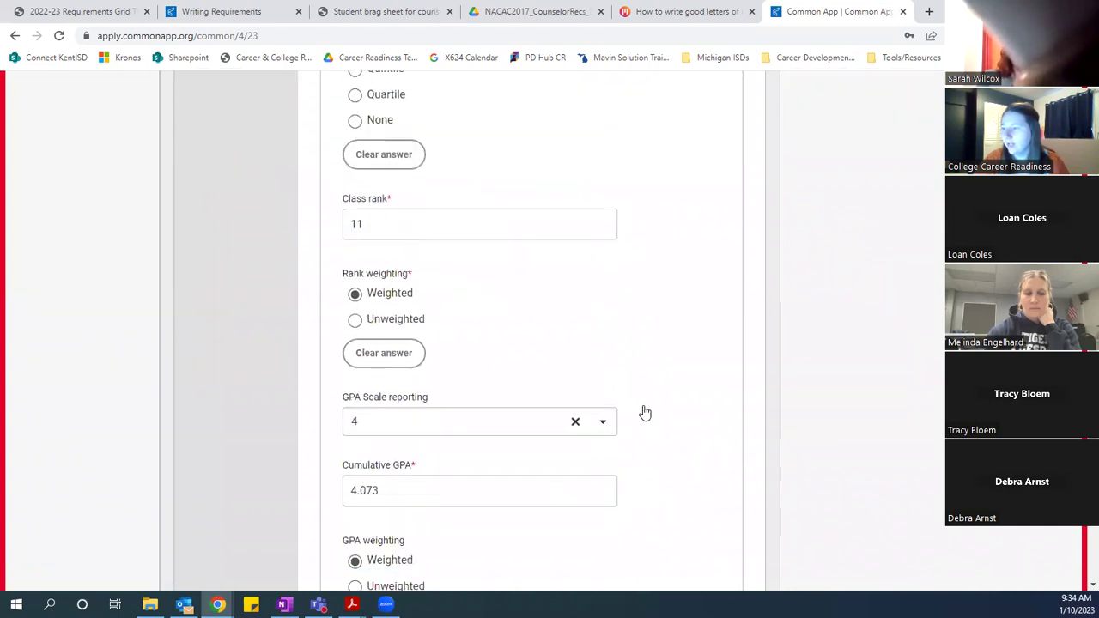
pyautogui.scroll(-5, 644, 412)
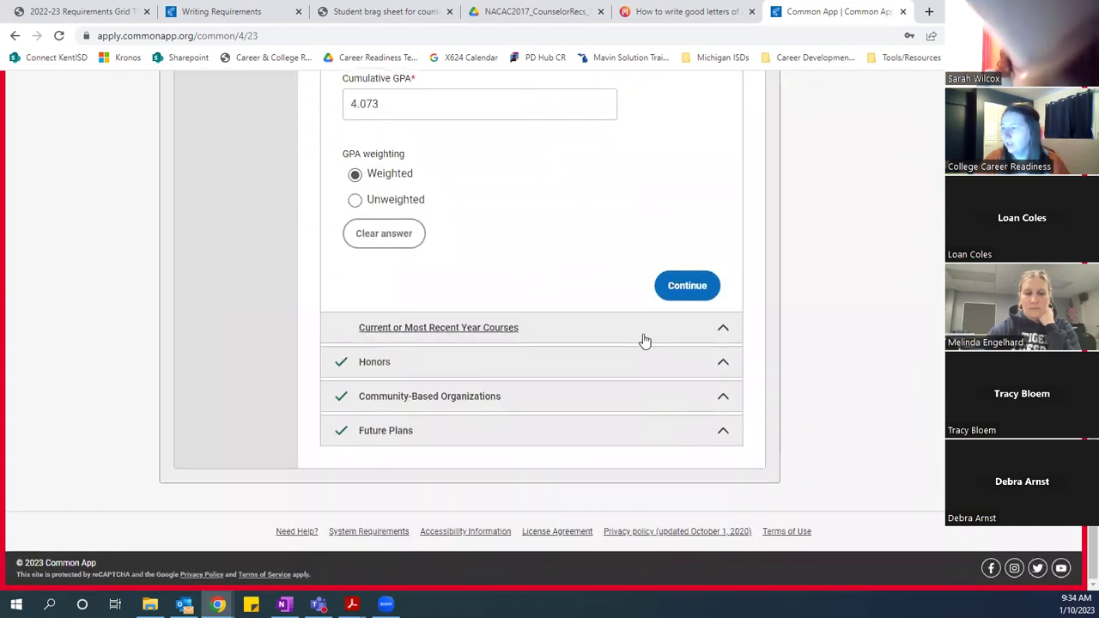
# Open Current or Most Recent Year Courses and review the scheduling system and individual course entry fields
pyautogui.click(644, 336)
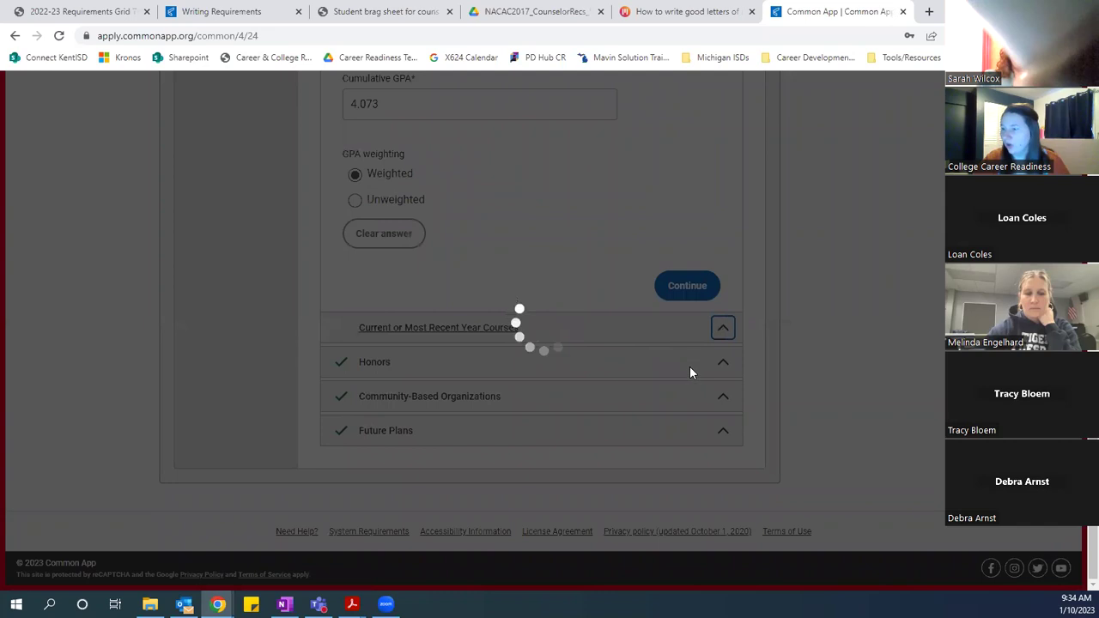
pyautogui.scroll(-6, 668, 400)
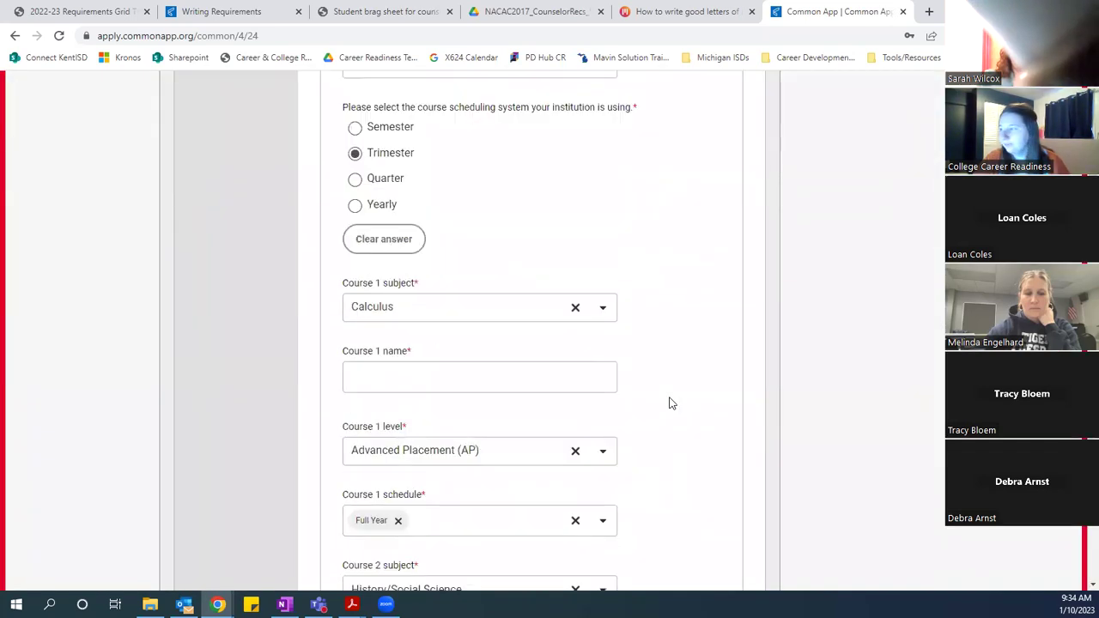
pyautogui.scroll(-20, 671, 403)
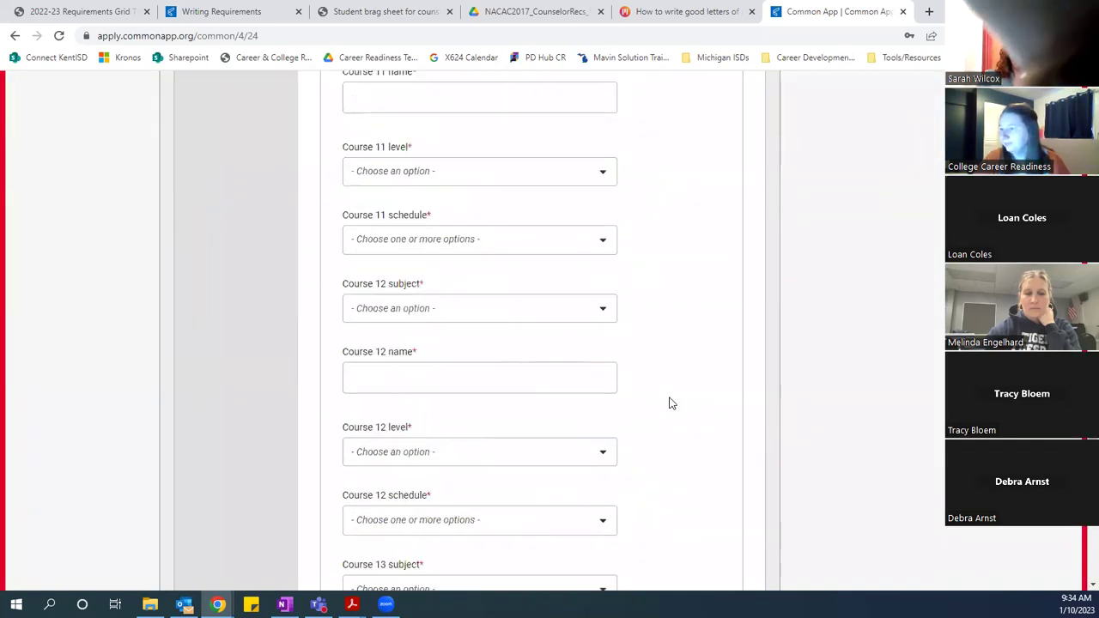
pyautogui.scroll(-12, 672, 404)
# Open the Community-Based Organizations part and review its question about free application assistance
pyautogui.click(639, 394)
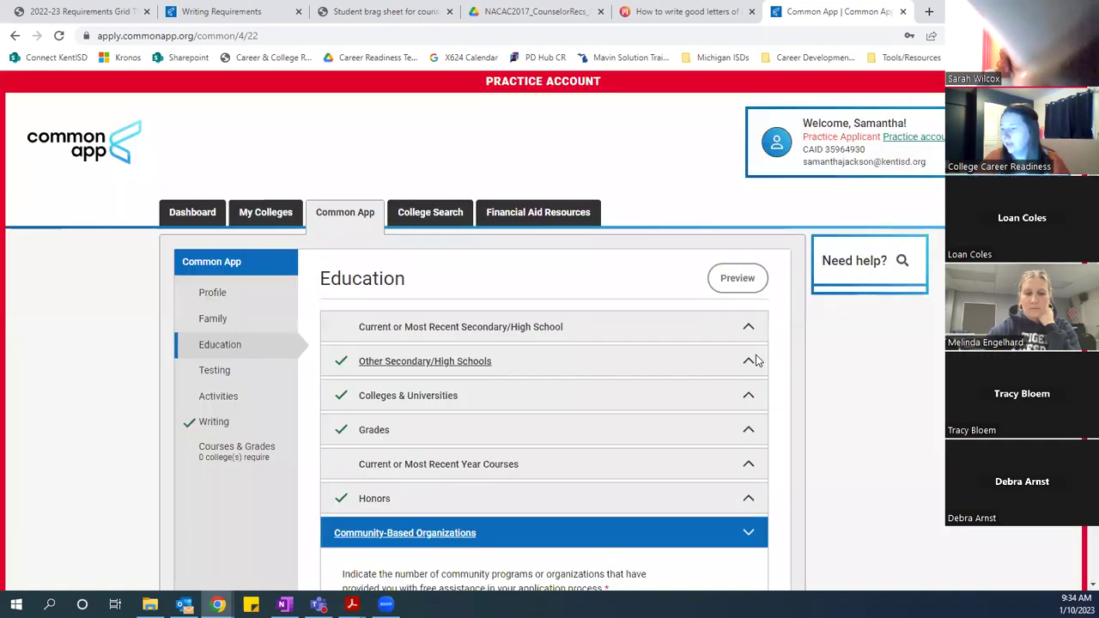
pyautogui.scroll(-3, 684, 333)
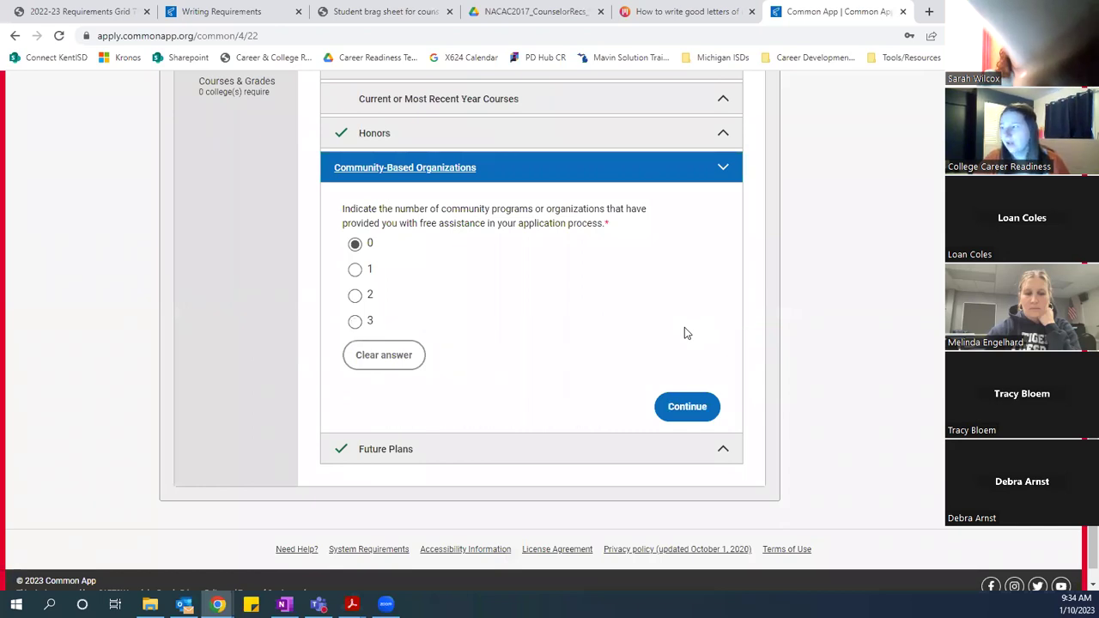
pyautogui.scroll(-1, 636, 386)
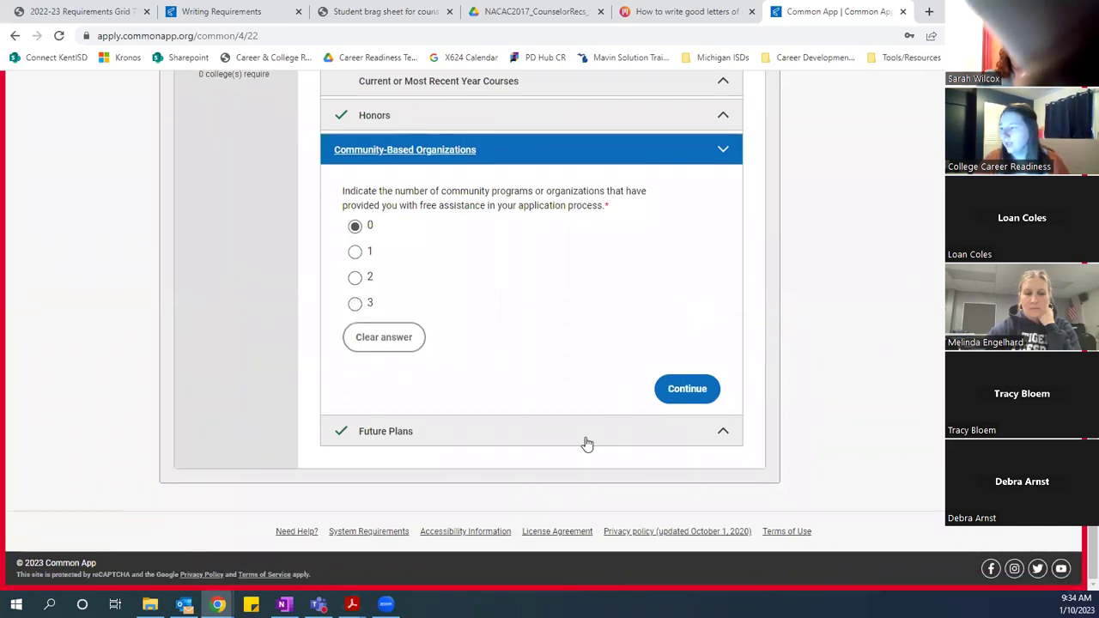
# Open the Future Plans part and review the career interest and highest intended degree questions
pyautogui.click(586, 444)
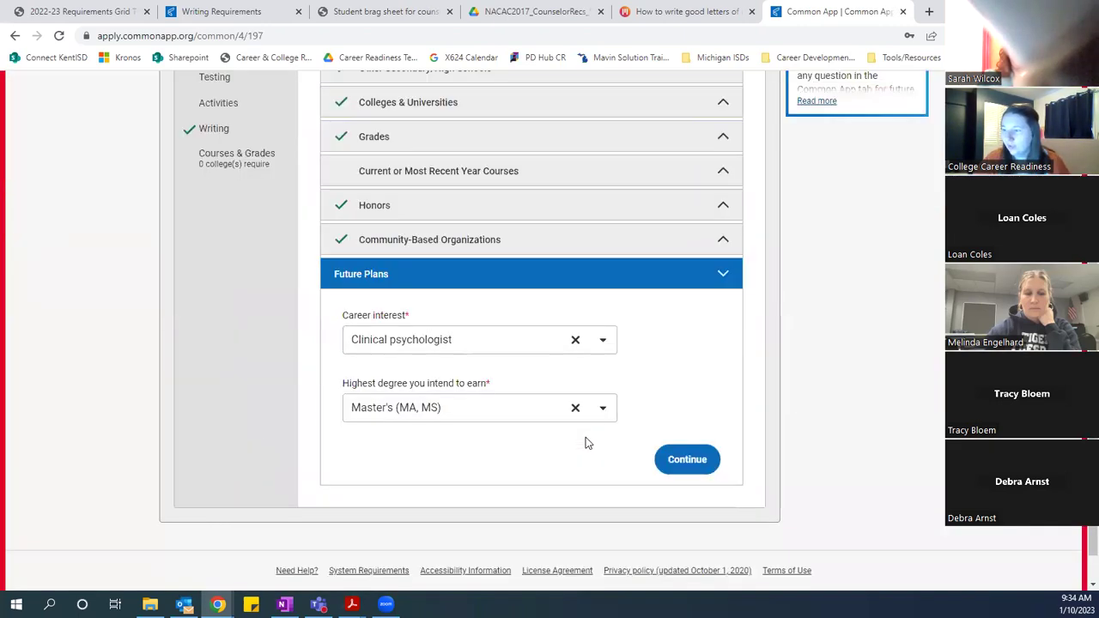
pyautogui.scroll(-1, 585, 443)
pyautogui.scroll(2, 587, 444)
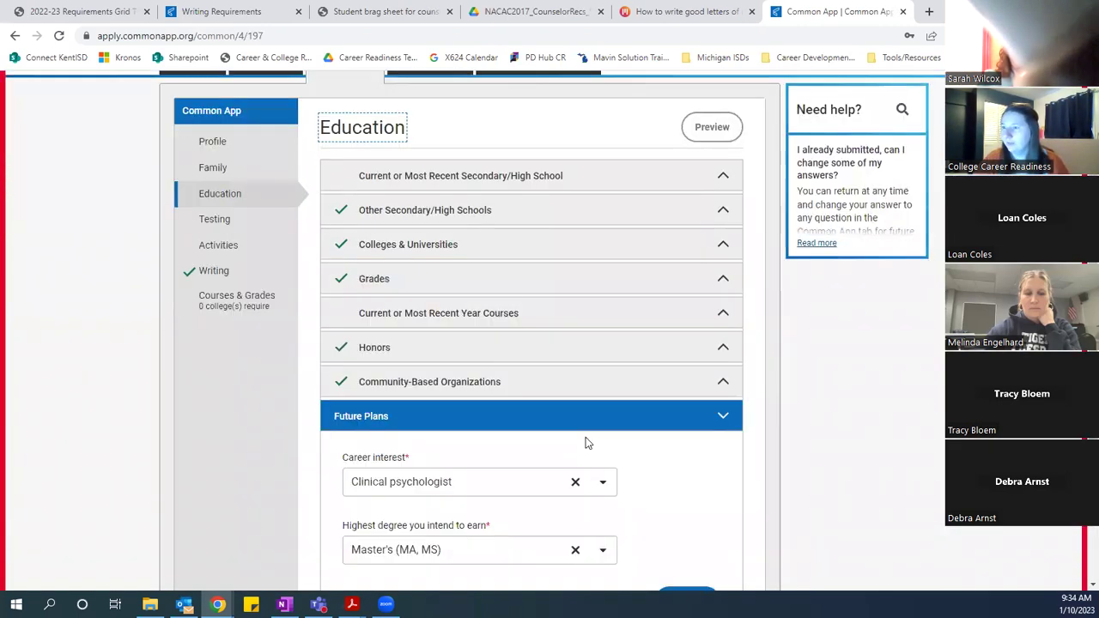
# Open the Testing section and review the Tests Taken questions on self-reported scores, tests to report and international applicants
pyautogui.click(252, 222)
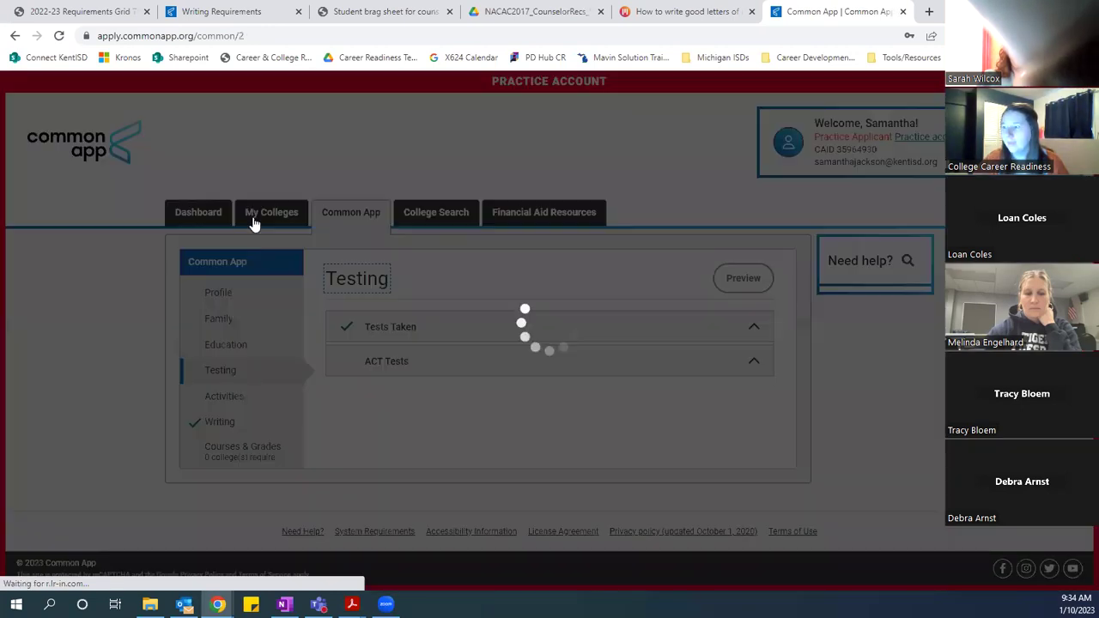
pyautogui.scroll(-2, 578, 425)
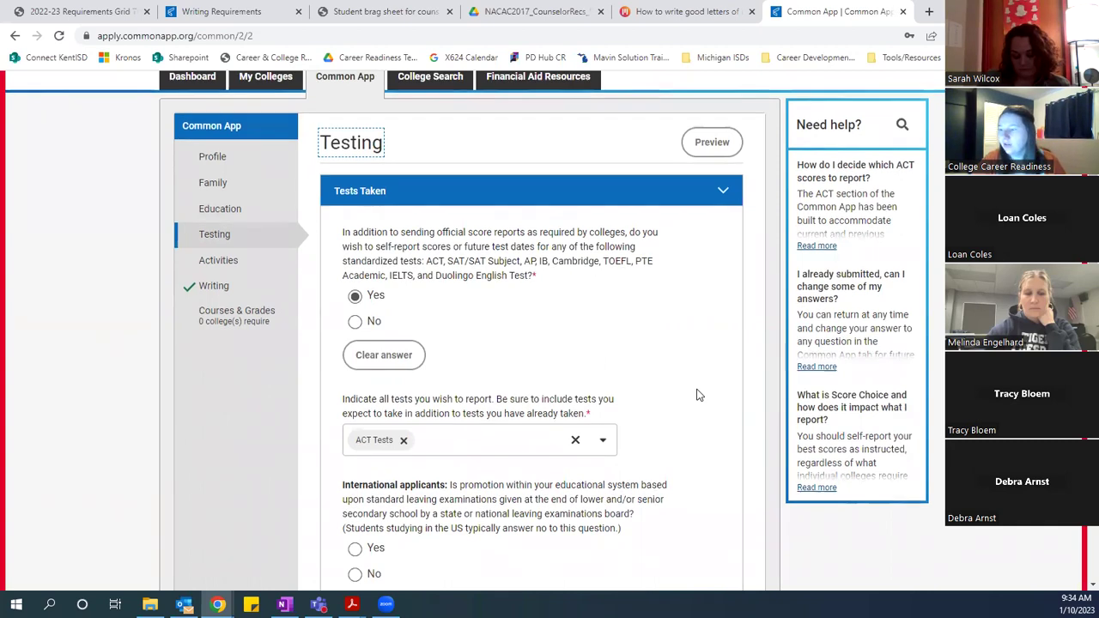
pyautogui.scroll(-3, 697, 394)
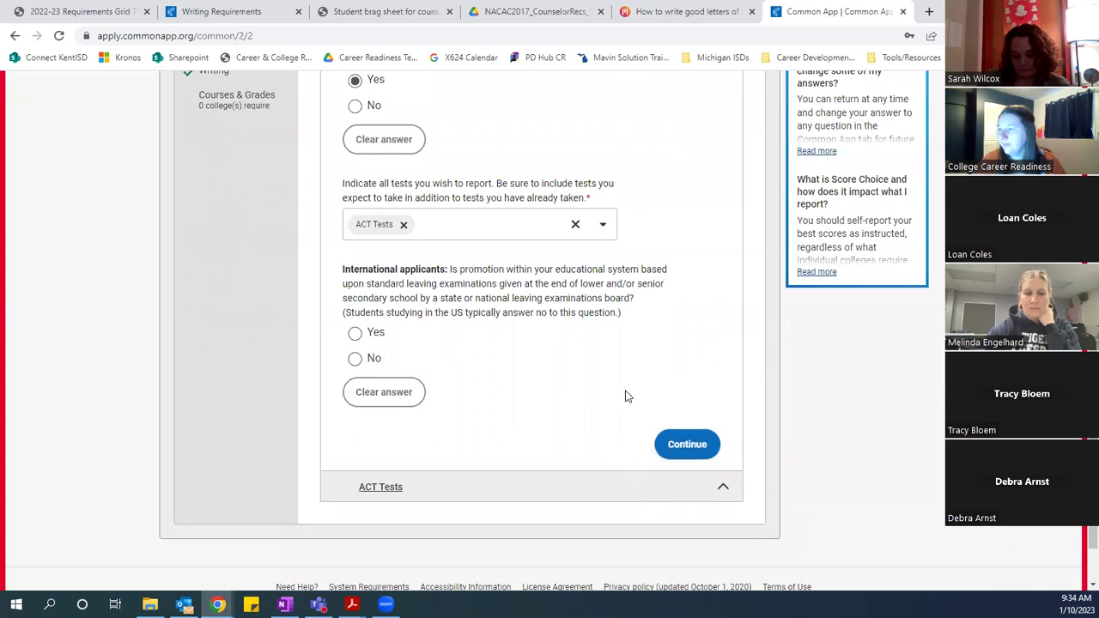
pyautogui.scroll(3, 660, 238)
pyautogui.scroll(-3, 482, 415)
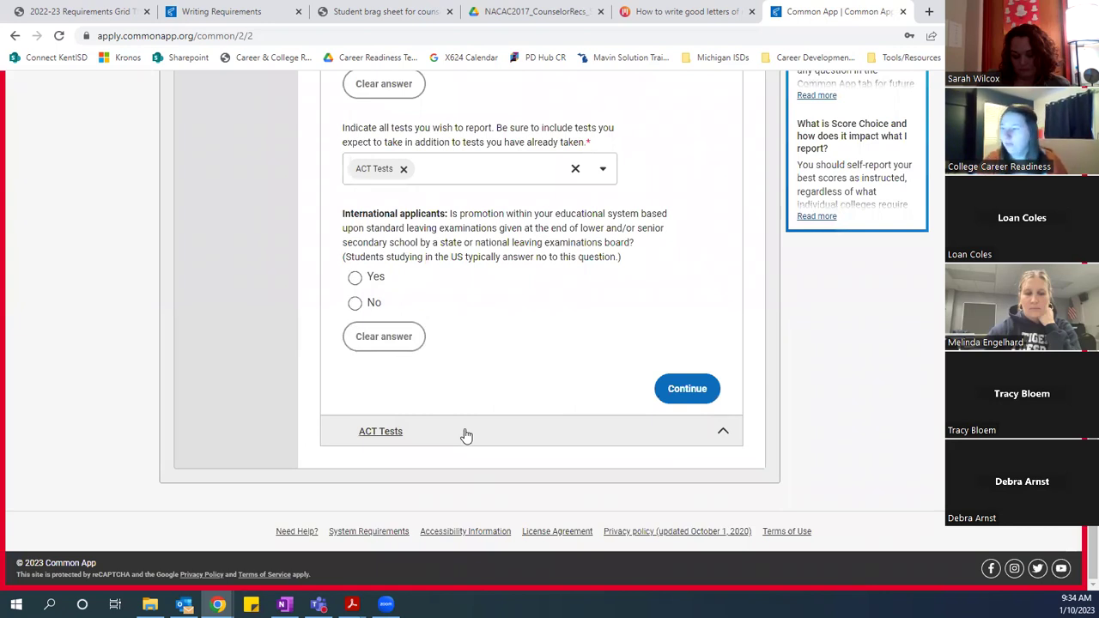
pyautogui.scroll(5, 481, 216)
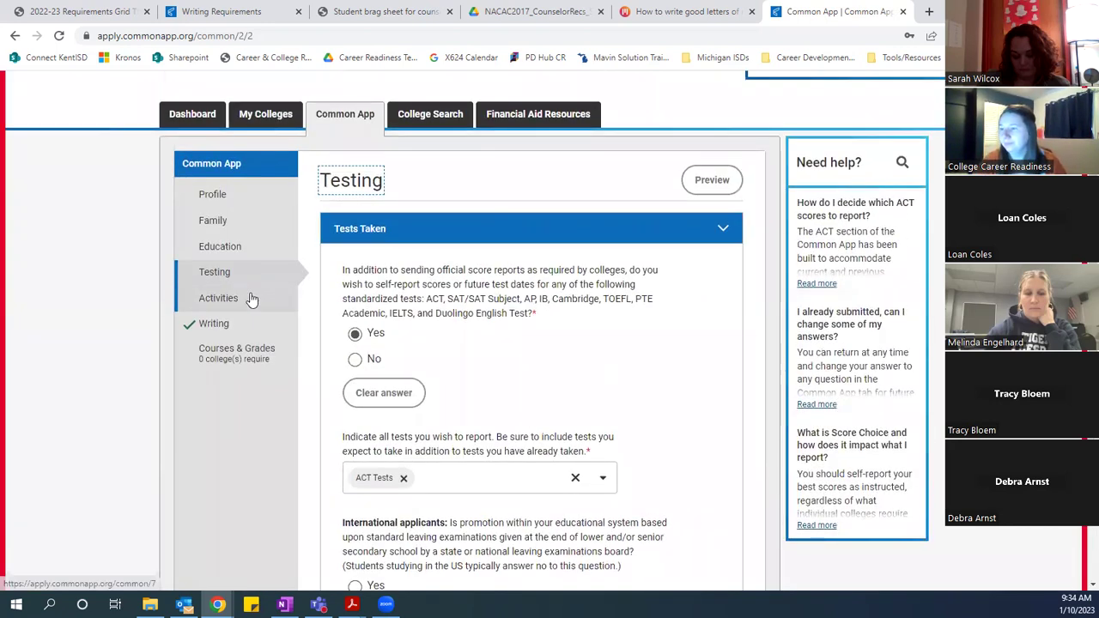
# Open the Activities section and review the reporting guidance and the Activity 1 entry fields
pyautogui.click(252, 298)
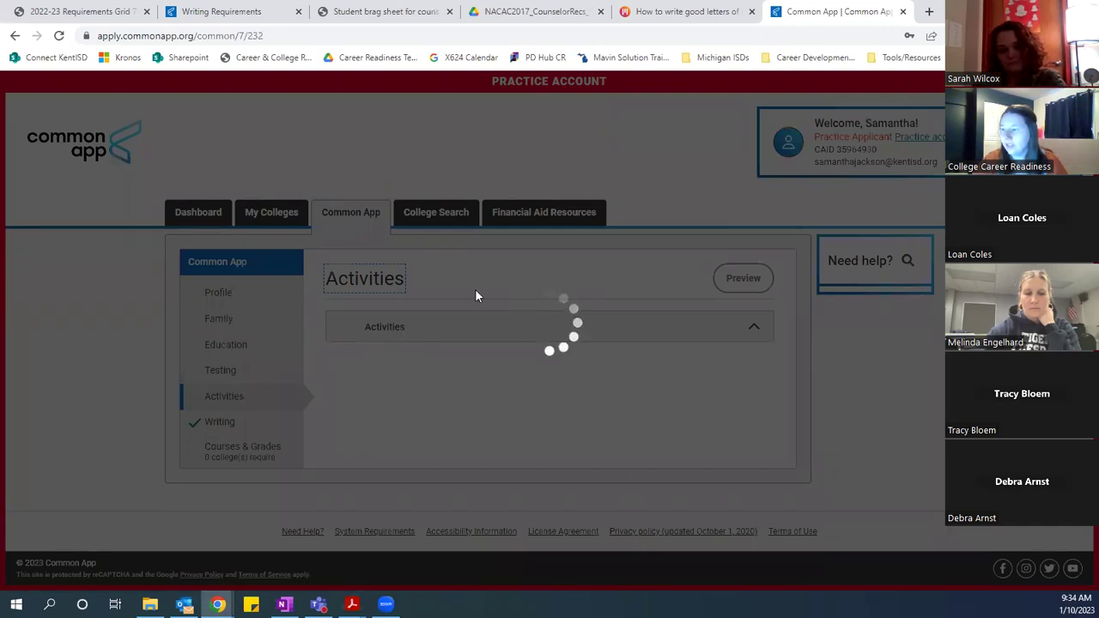
pyautogui.scroll(-3, 598, 434)
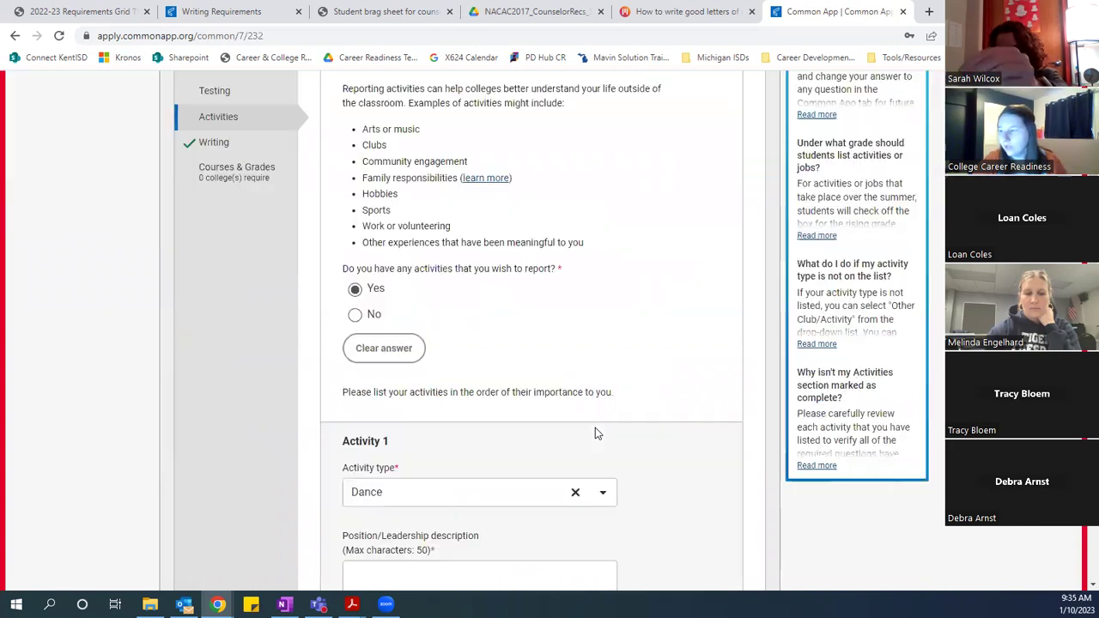
pyautogui.scroll(-5, 597, 434)
pyautogui.scroll(-5, 597, 433)
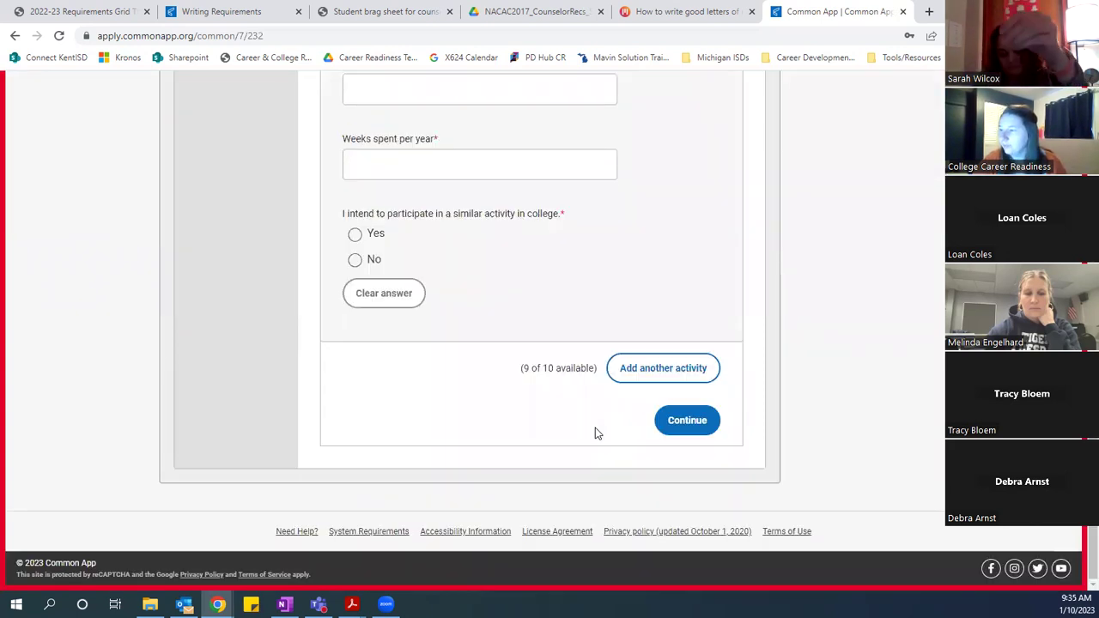
pyautogui.scroll(15, 597, 433)
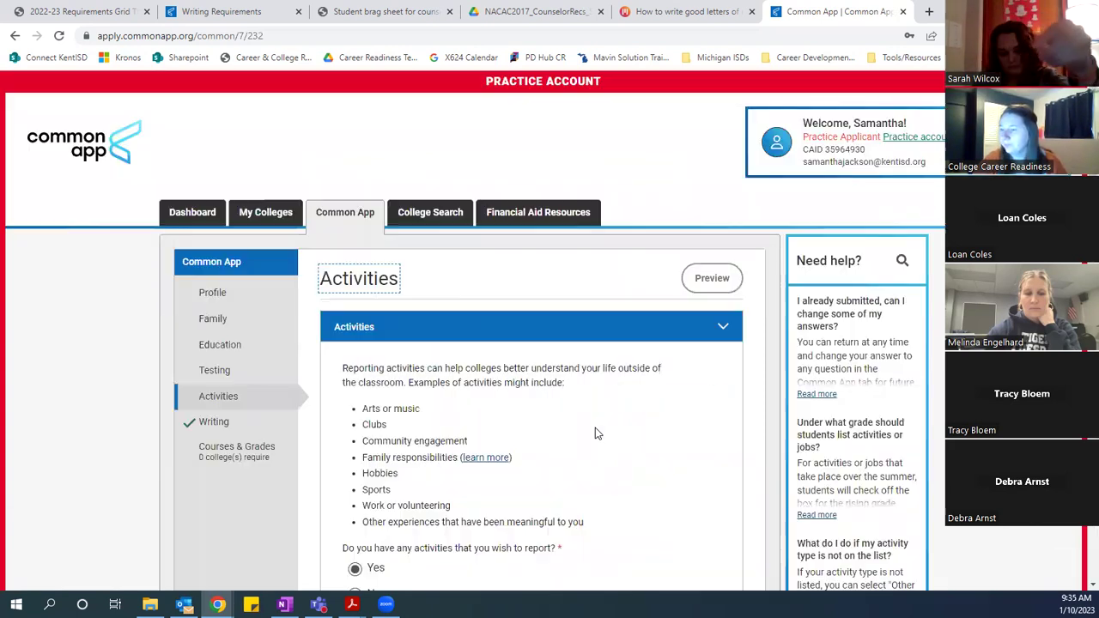
# Open the Writing section and review the personal essay instructions and which listed colleges require the essay
pyautogui.click(255, 426)
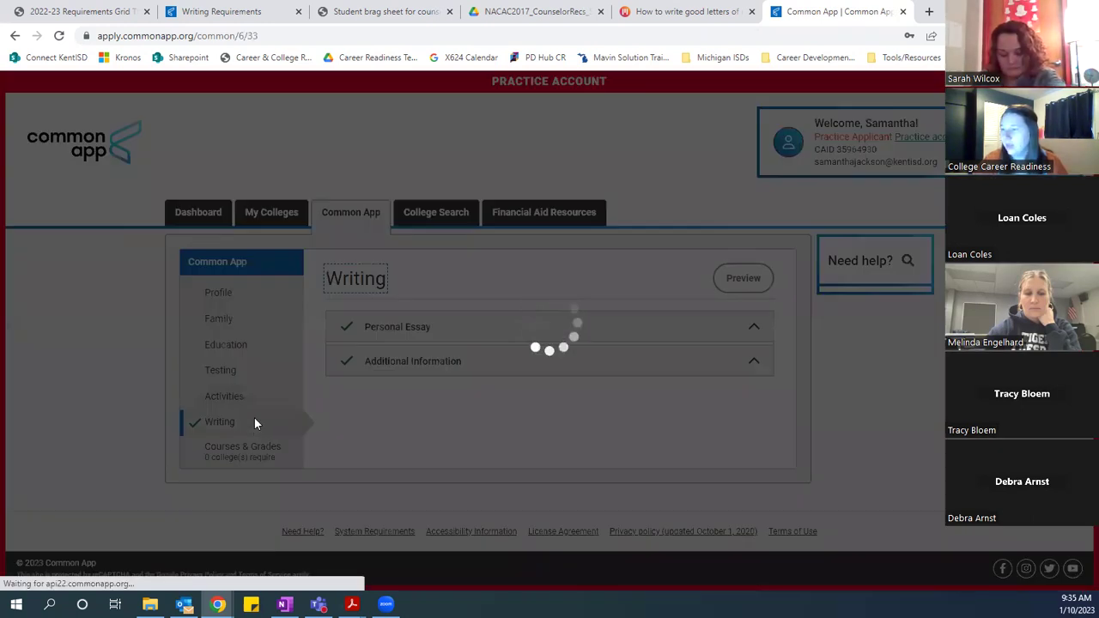
pyautogui.scroll(-1, 527, 333)
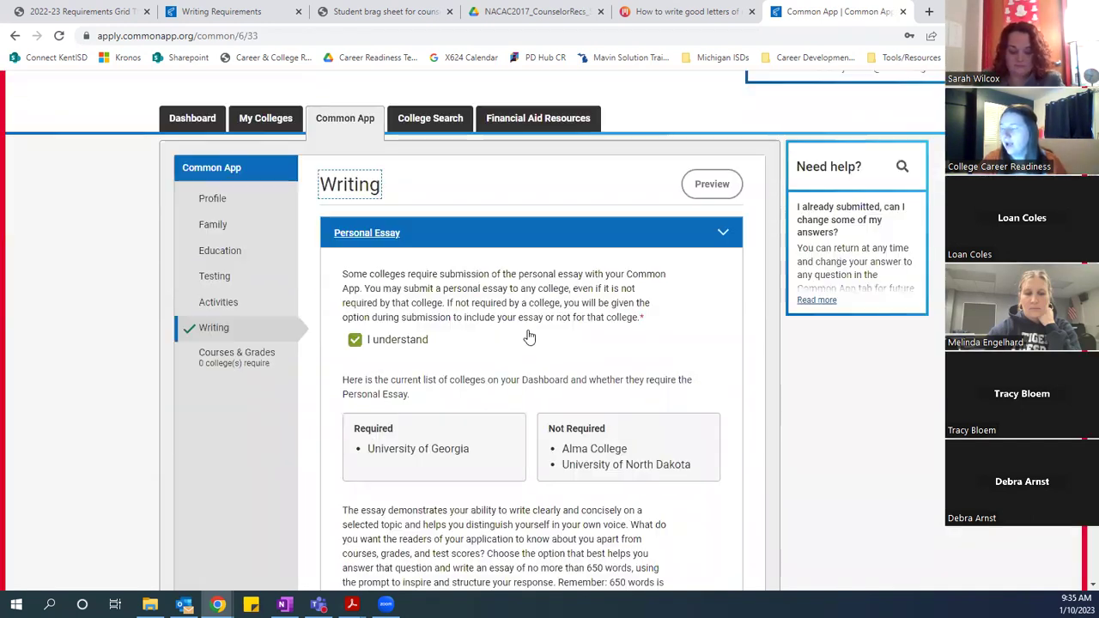
pyautogui.scroll(-1, 515, 158)
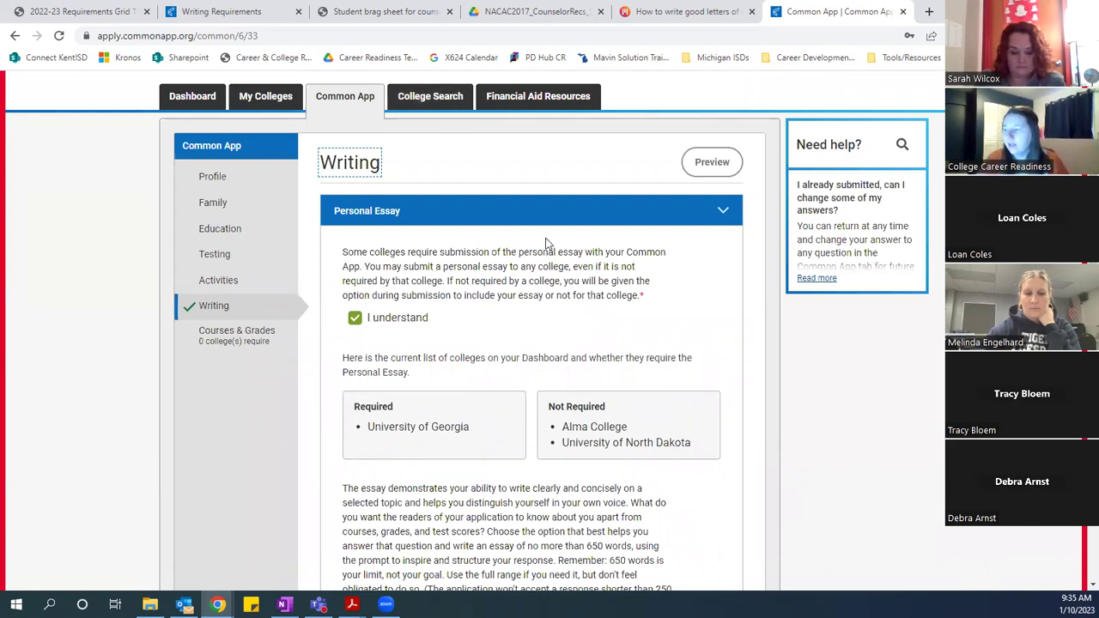
pyautogui.scroll(-1, 546, 243)
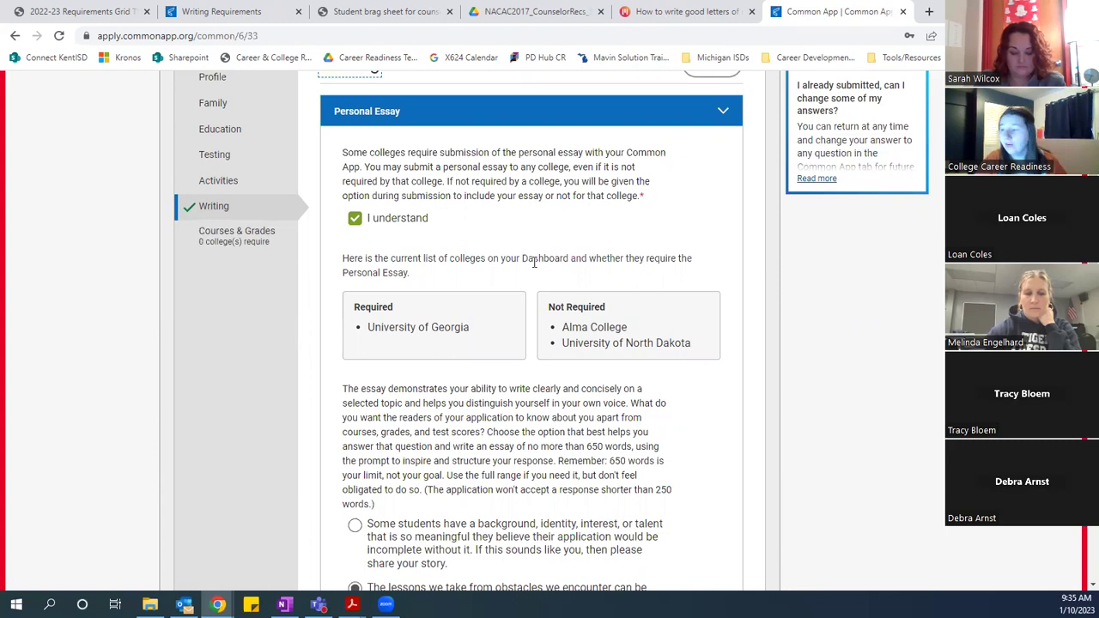
pyautogui.scroll(-1, 534, 263)
pyautogui.scroll(-1, 460, 255)
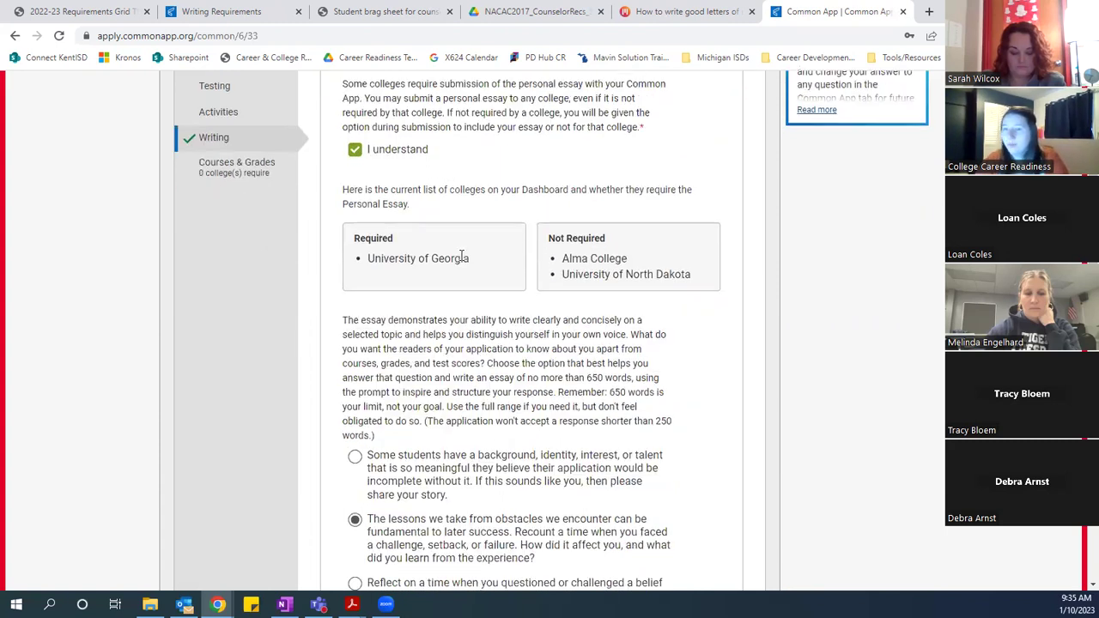
# Review the personal essay prompts and the essay text editor with its word limits
pyautogui.scroll(-4, 461, 255)
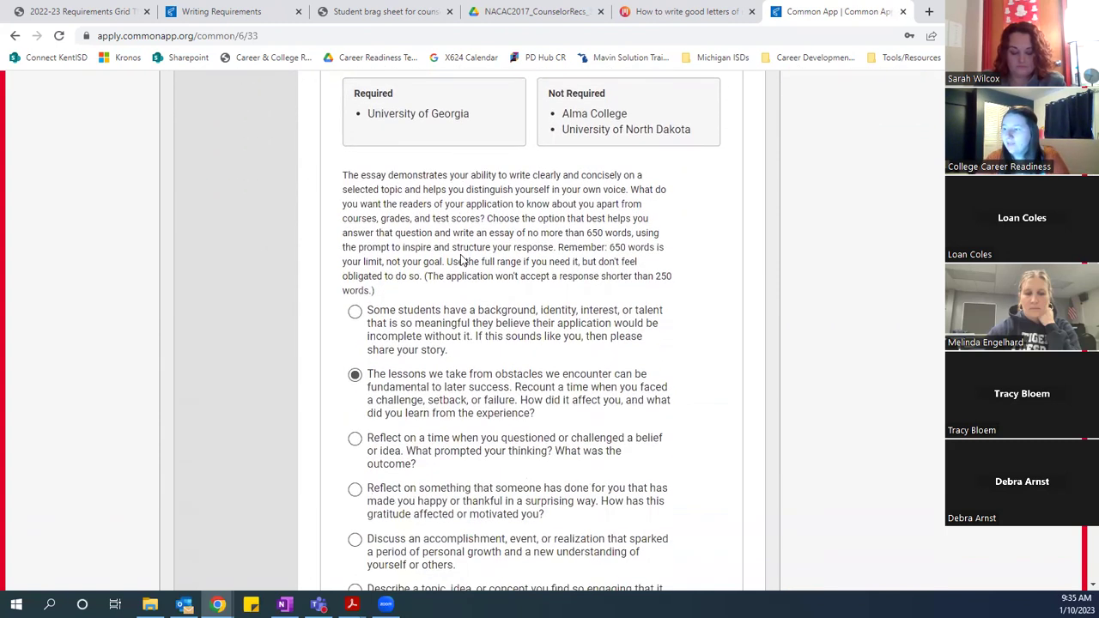
pyautogui.scroll(-2, 596, 398)
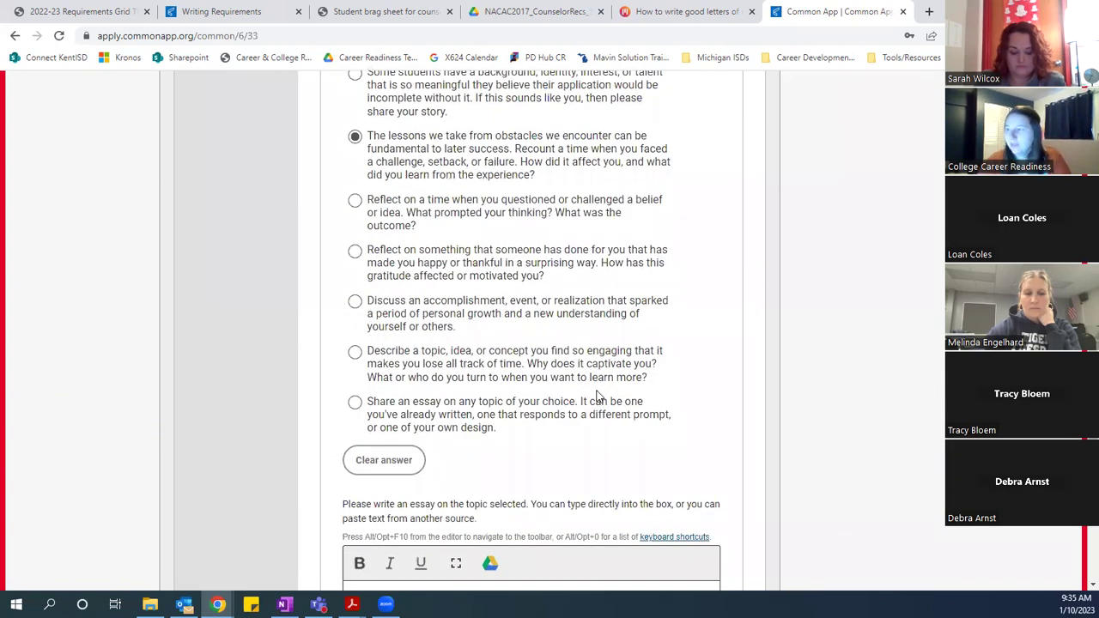
pyautogui.scroll(1, 619, 259)
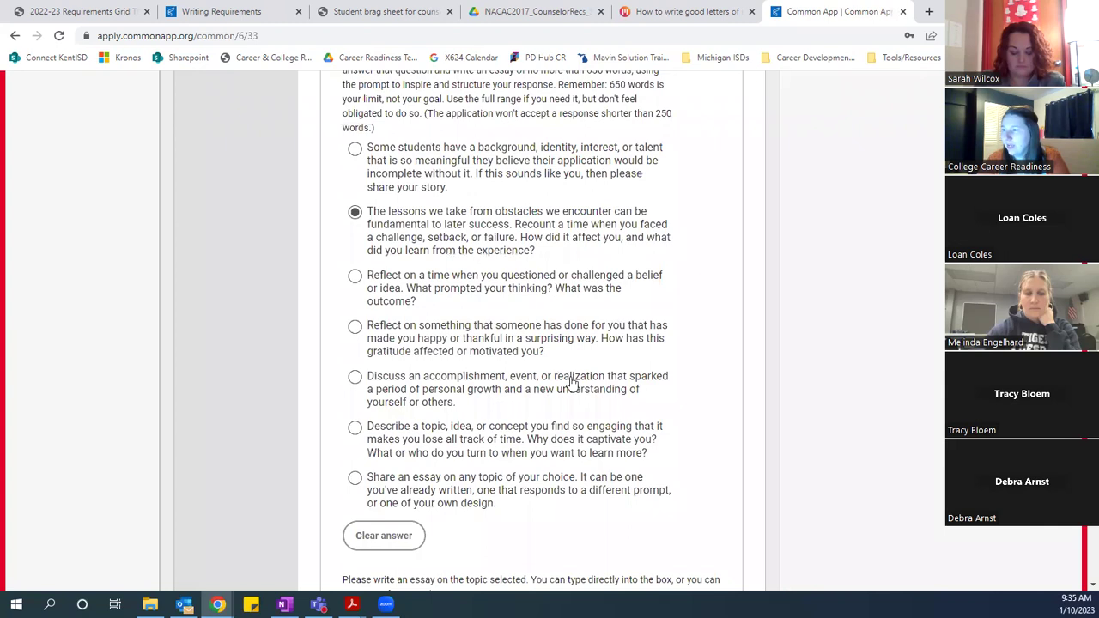
pyautogui.scroll(-2, 572, 385)
pyautogui.scroll(-3, 573, 385)
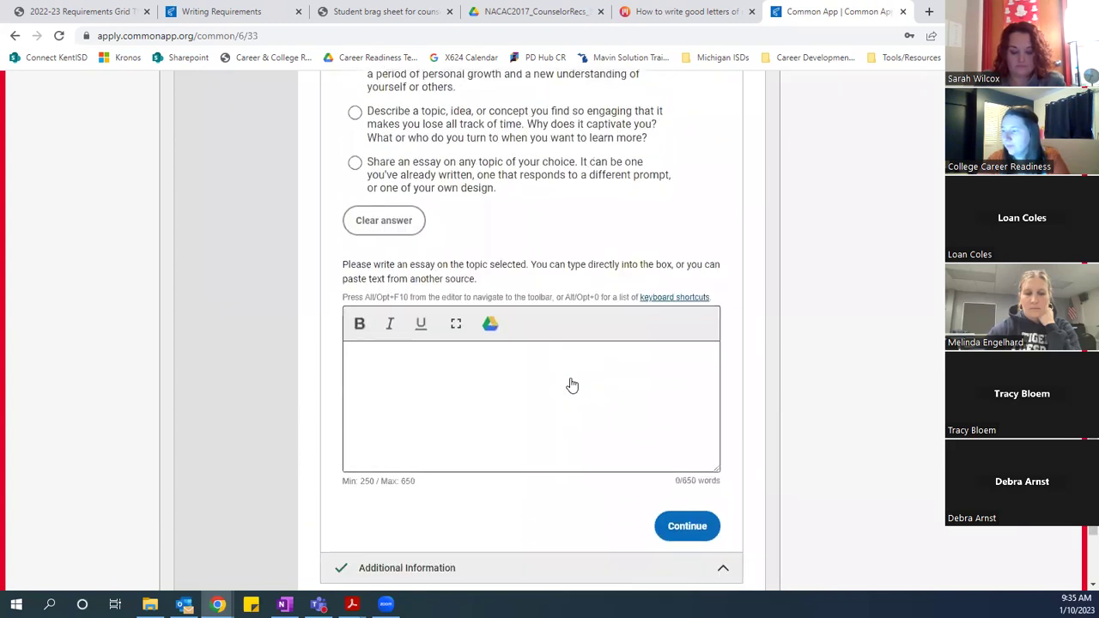
pyautogui.scroll(-1, 572, 385)
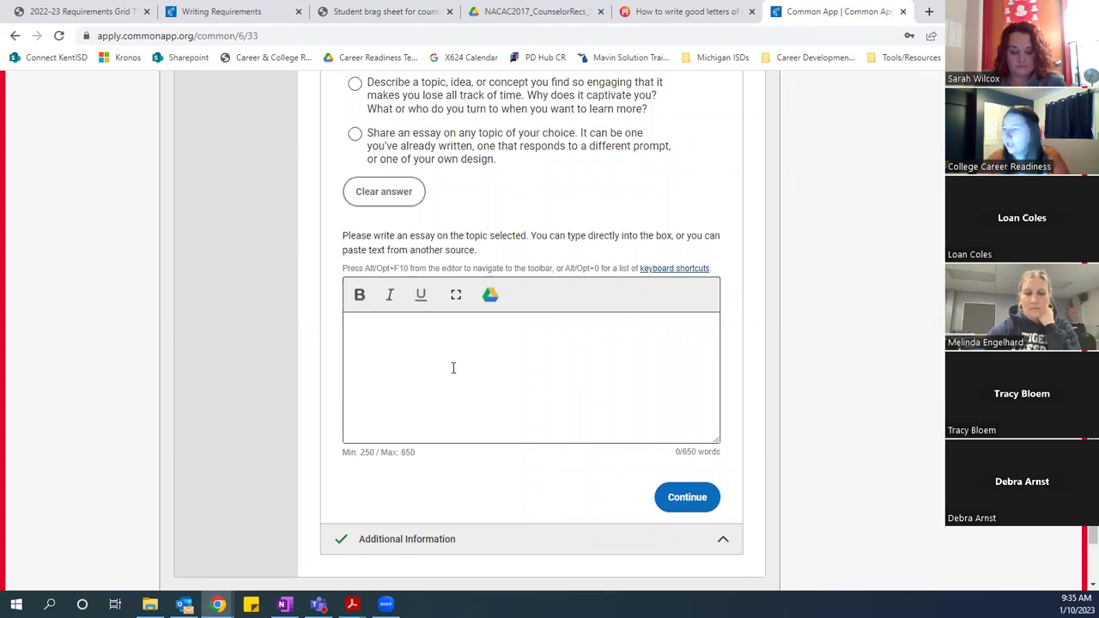
# Open the Additional Information part of the Writing section and review its questions on community disruptions and other circumstances or qualifications
pyautogui.click(410, 342)
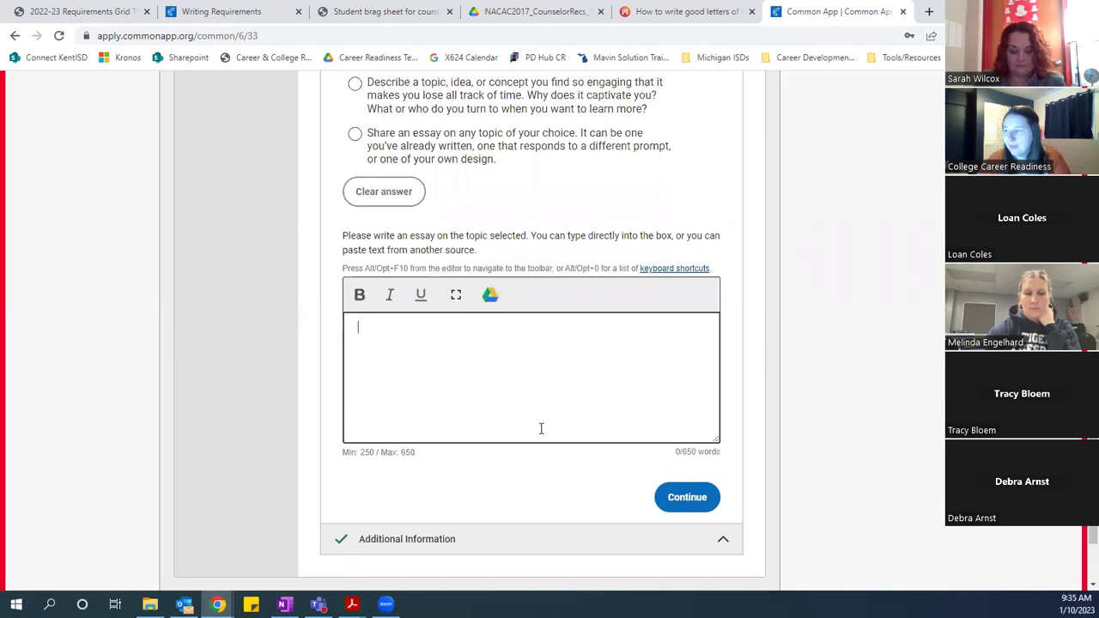
pyautogui.scroll(-1, 541, 427)
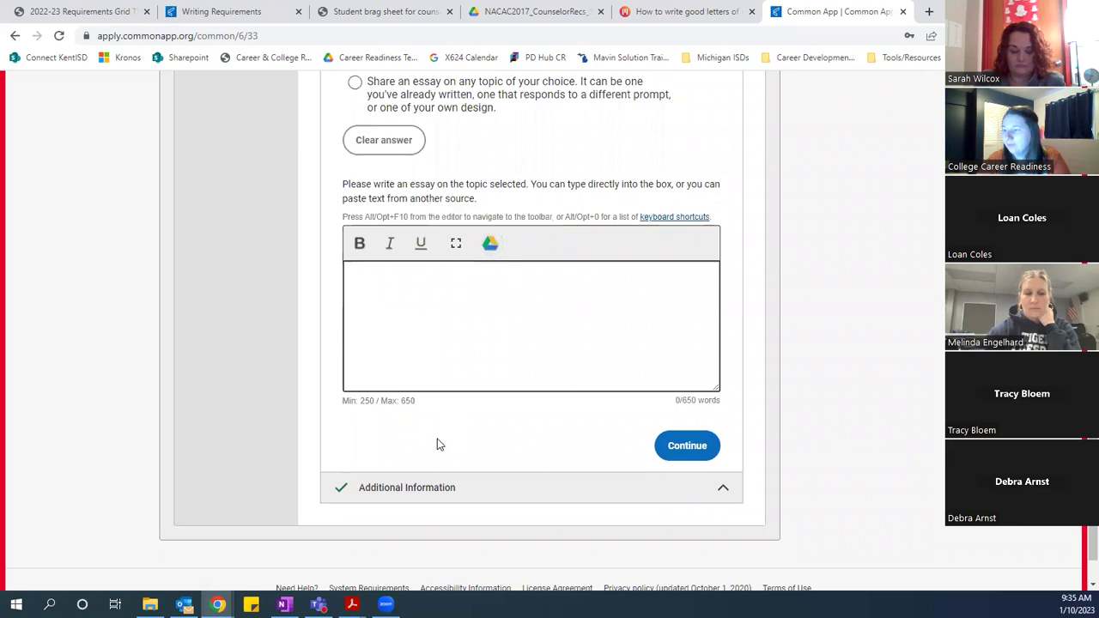
pyautogui.click(417, 488)
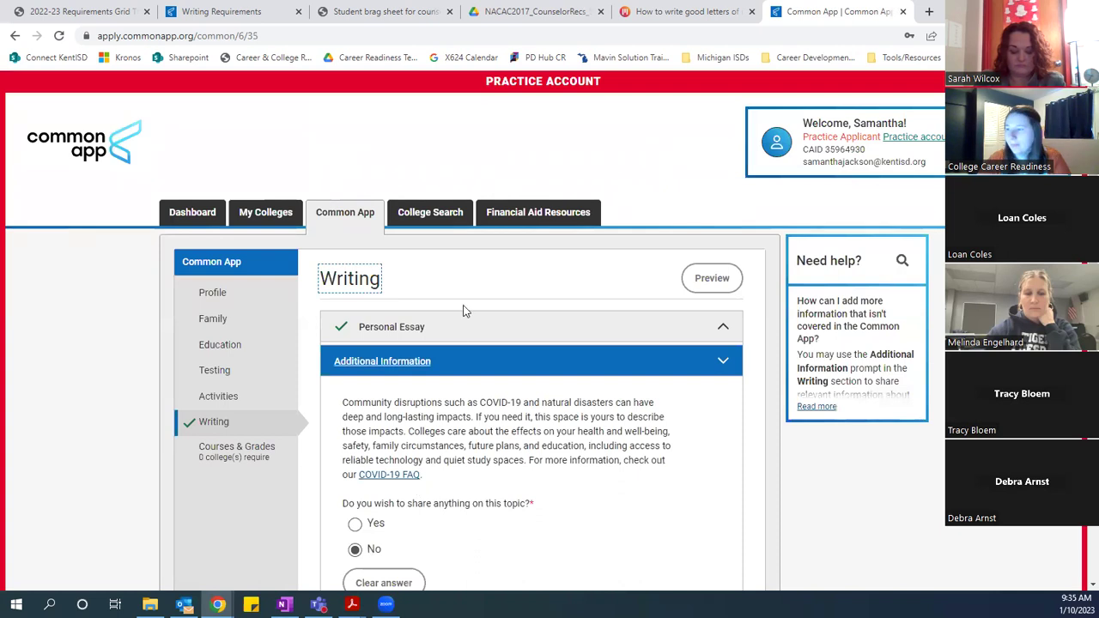
pyautogui.scroll(-4, 463, 311)
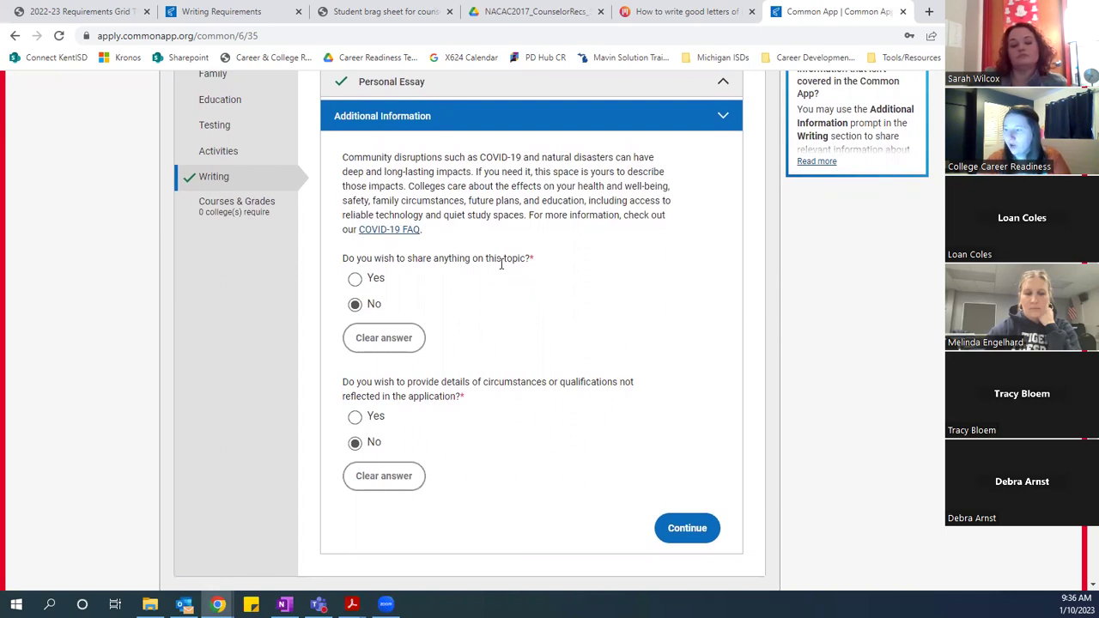
pyautogui.scroll(-1, 389, 263)
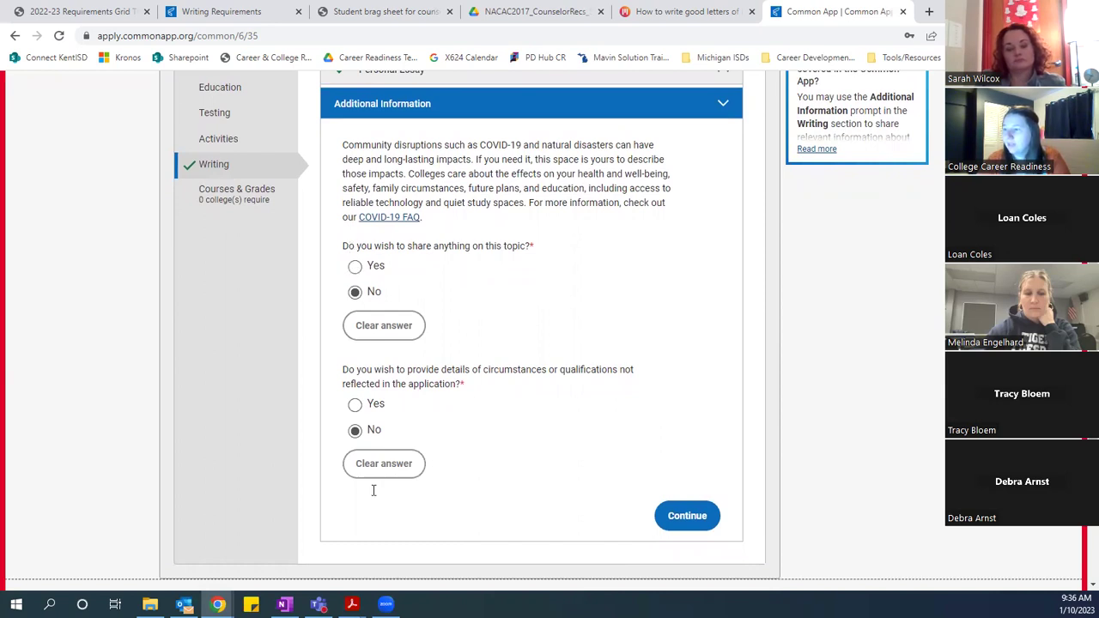
pyautogui.press('Up')
pyautogui.click(354, 294)
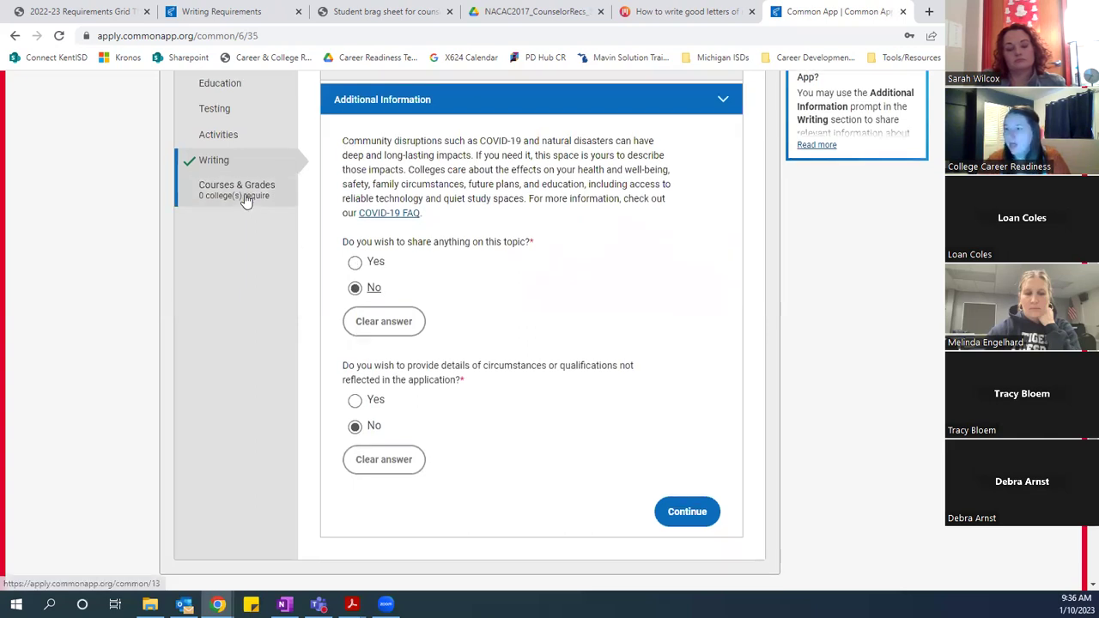
# Check the Courses & Grades section's requirement notice and look over the Profile section's Personal Information fields and subsections
pyautogui.click(245, 200)
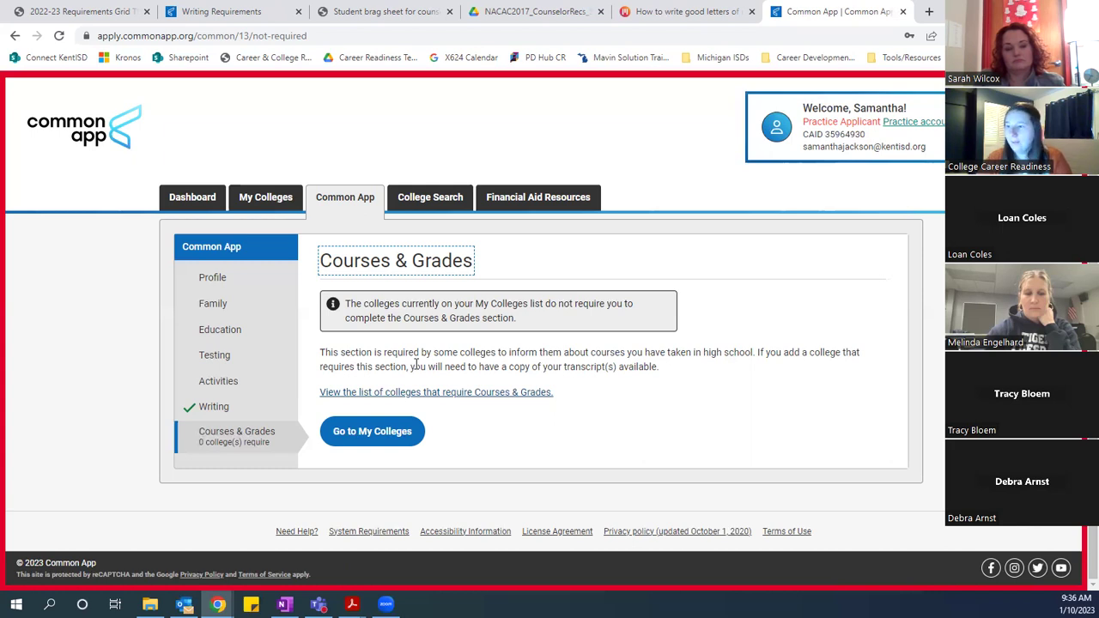
pyautogui.click(216, 279)
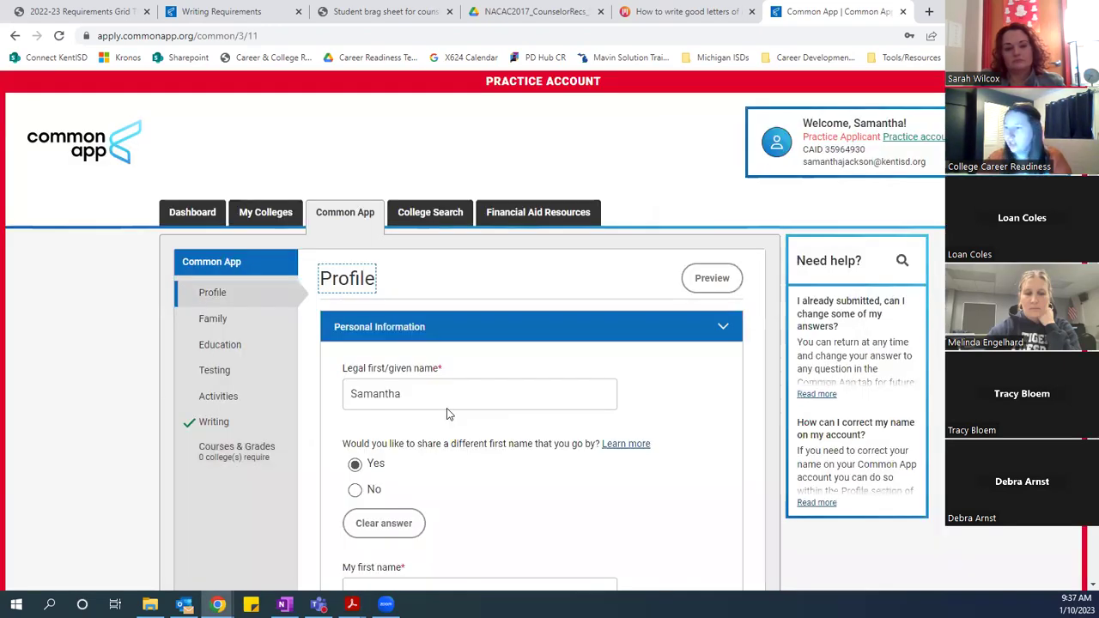
pyautogui.scroll(-1, 446, 408)
pyautogui.scroll(-8, 446, 407)
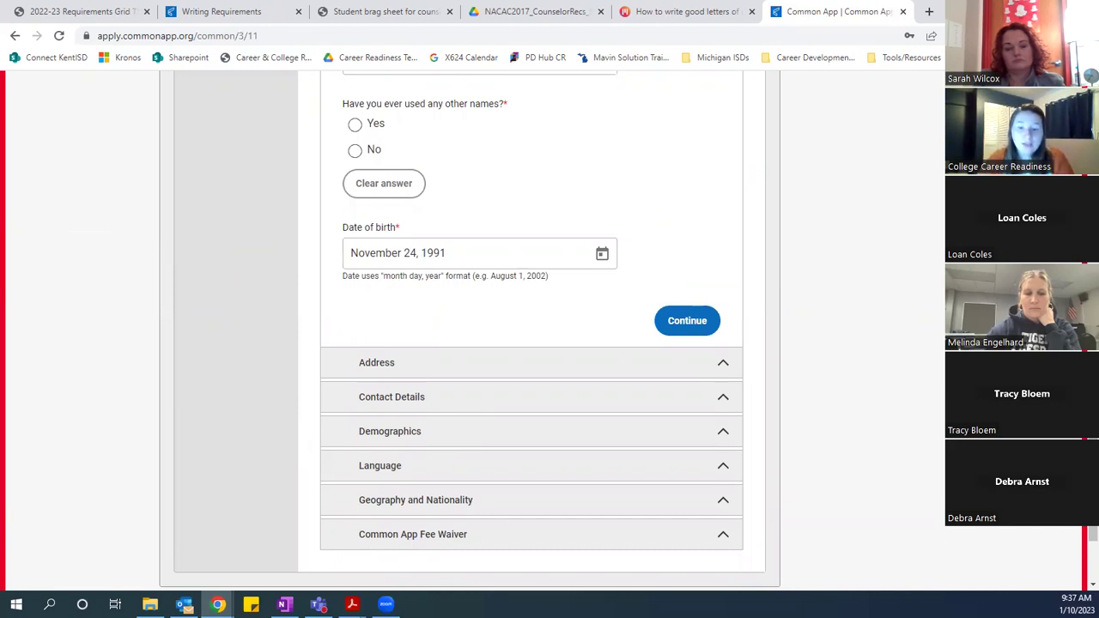
pyautogui.scroll(10, 512, 320)
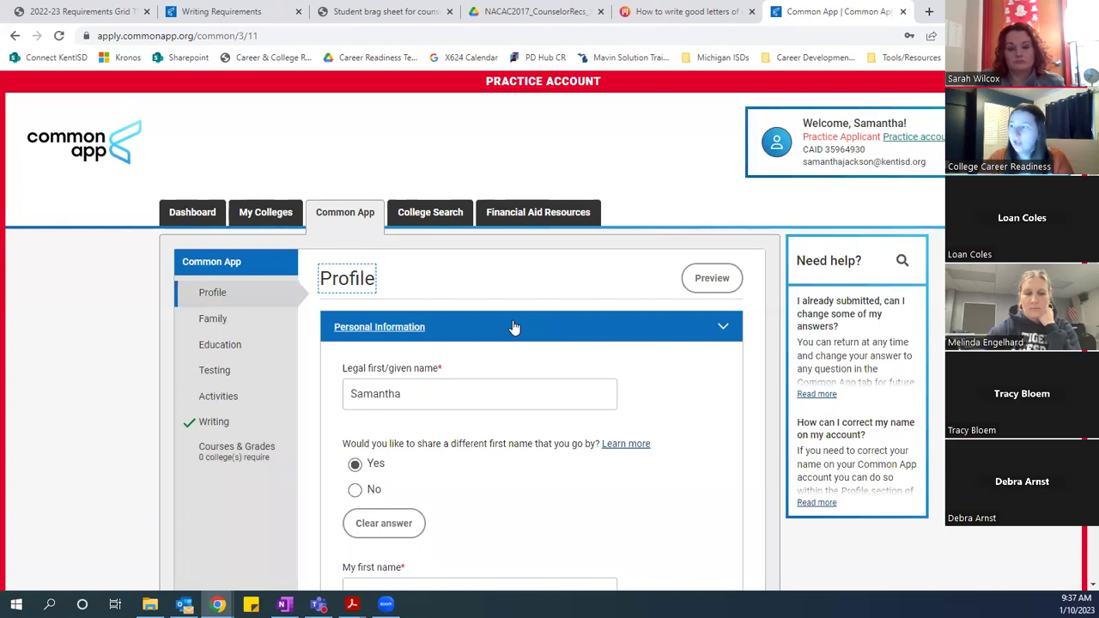
# Open College Search and filter the colleges by the US state Michigan
pyautogui.click(429, 214)
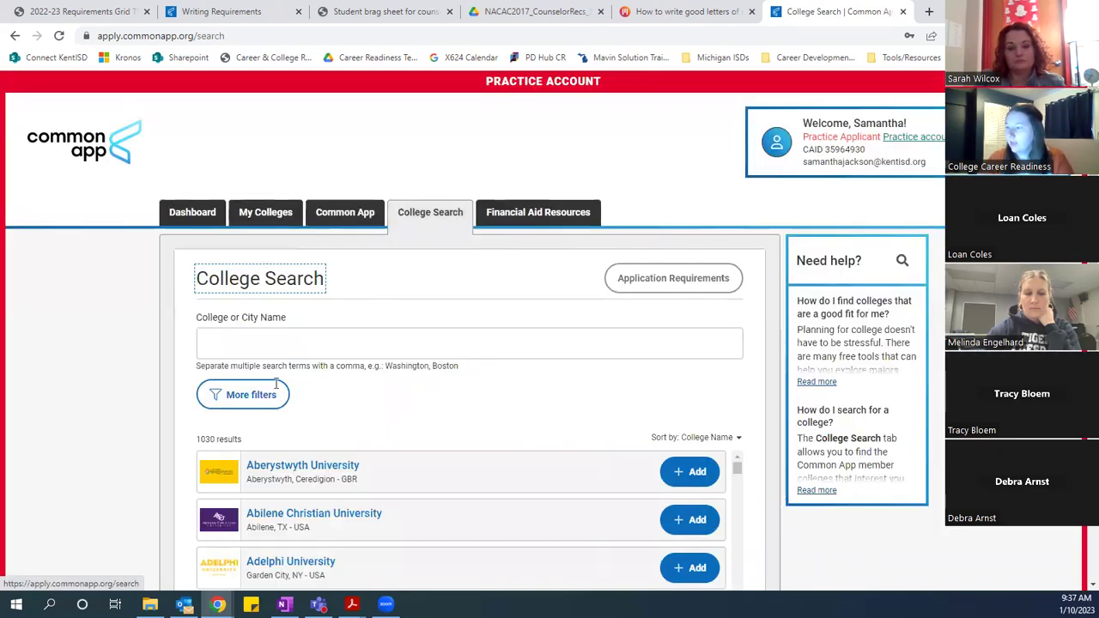
pyautogui.click(246, 399)
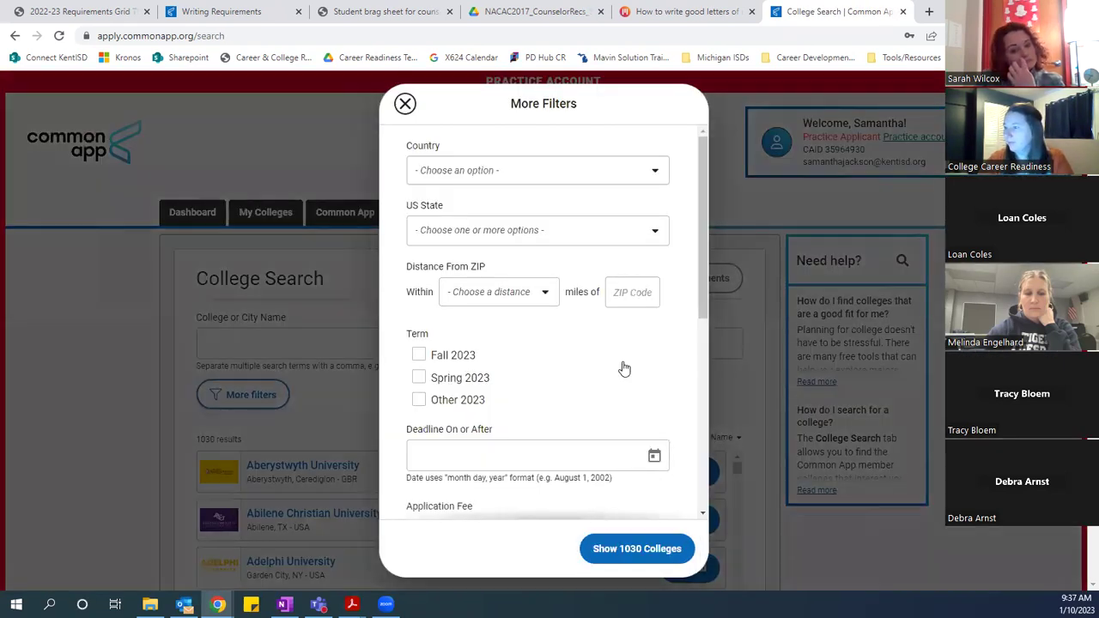
pyautogui.scroll(-5, 624, 369)
pyautogui.scroll(5, 624, 369)
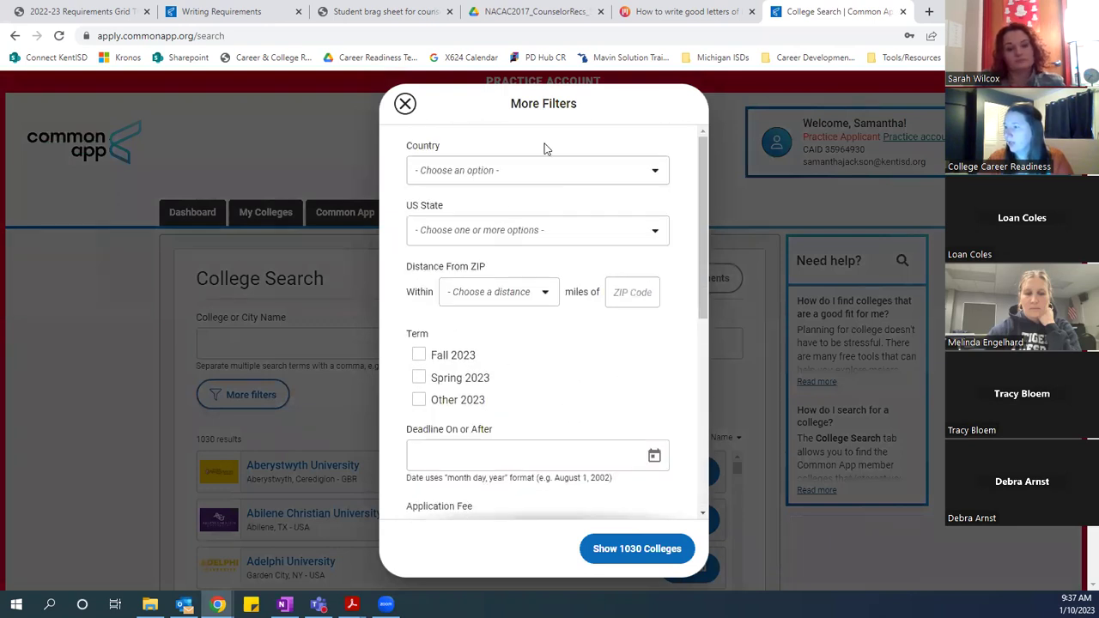
pyautogui.click(496, 238)
pyautogui.scroll(-7, 483, 352)
pyautogui.scroll(-3, 482, 352)
pyautogui.scroll(-2, 476, 377)
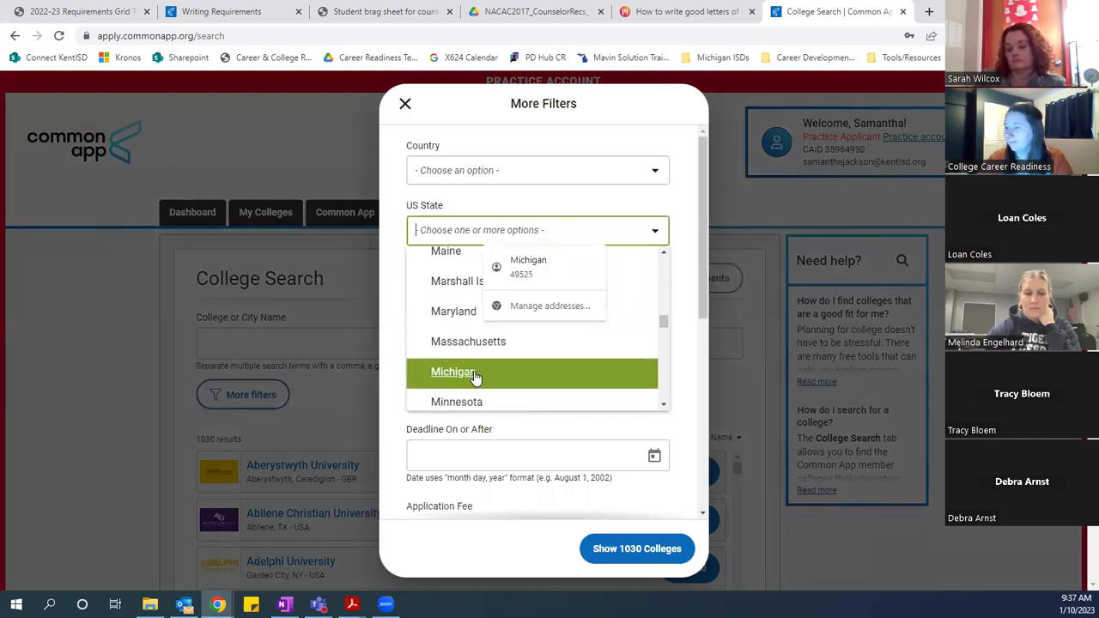
pyautogui.click(474, 378)
pyautogui.click(610, 552)
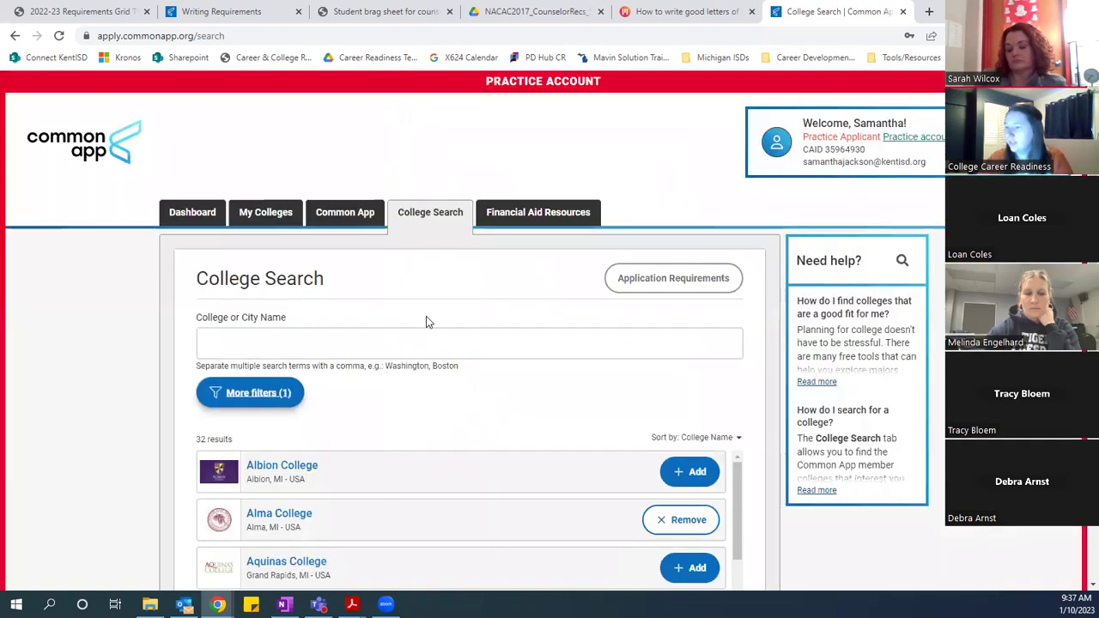
# Browse the filtered list of Michigan colleges from beginning to end
pyautogui.scroll(-5, 483, 418)
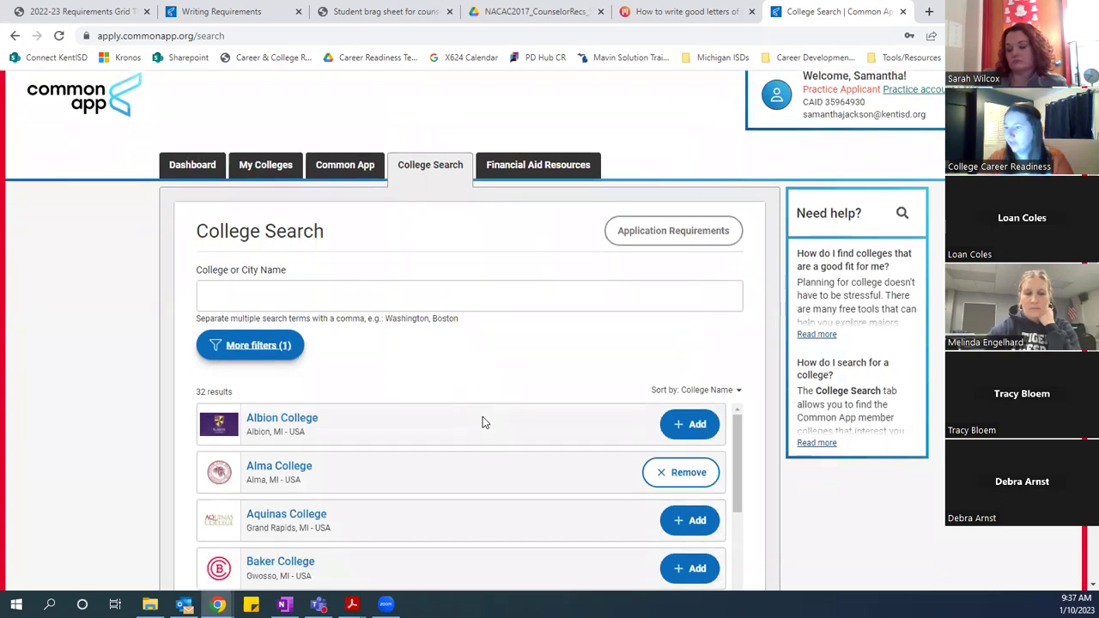
pyautogui.scroll(1, 483, 416)
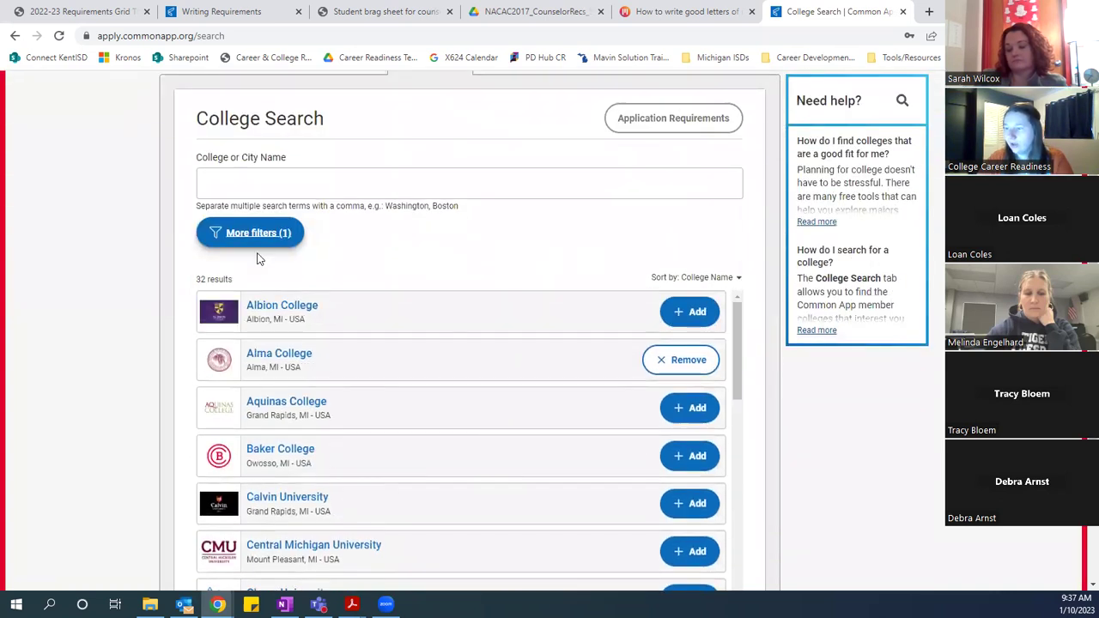
pyautogui.scroll(-1, 149, 327)
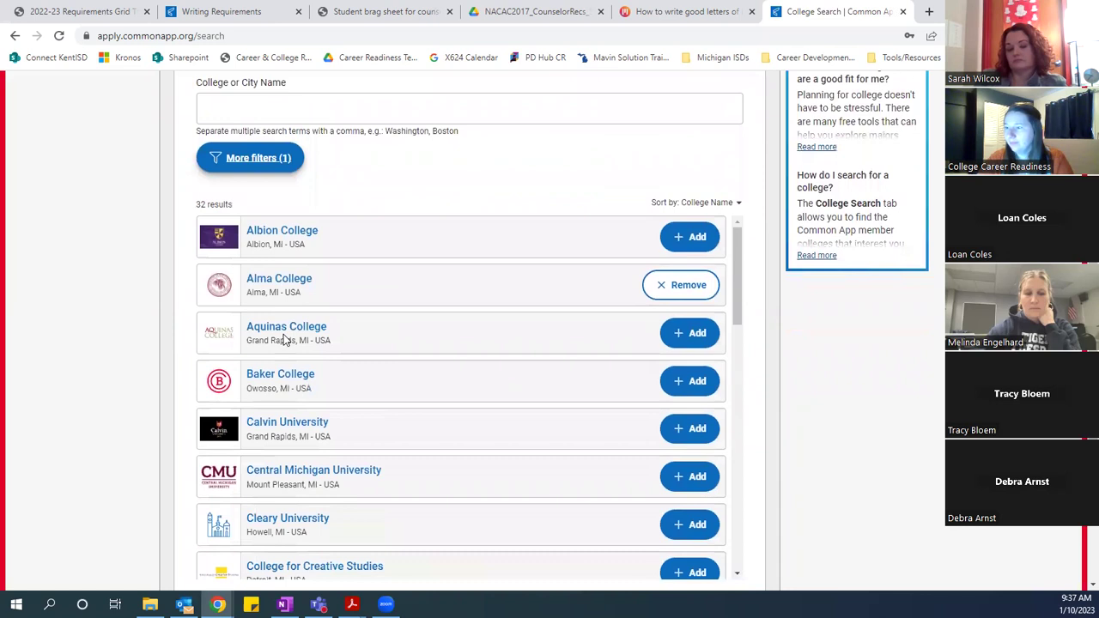
pyautogui.scroll(-2, 396, 400)
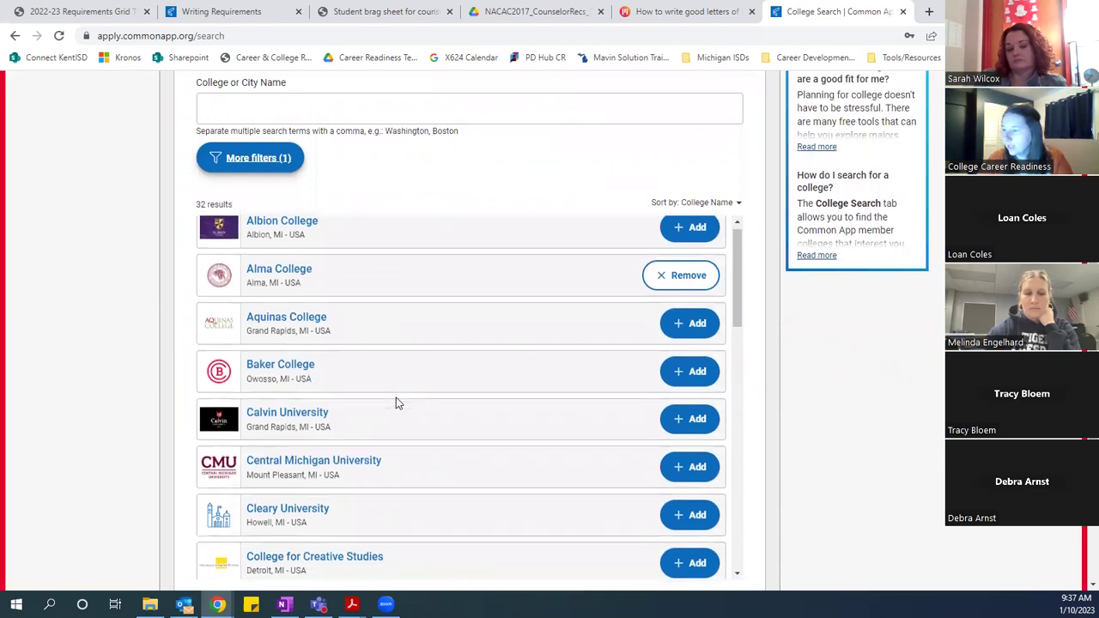
pyautogui.scroll(-6, 396, 404)
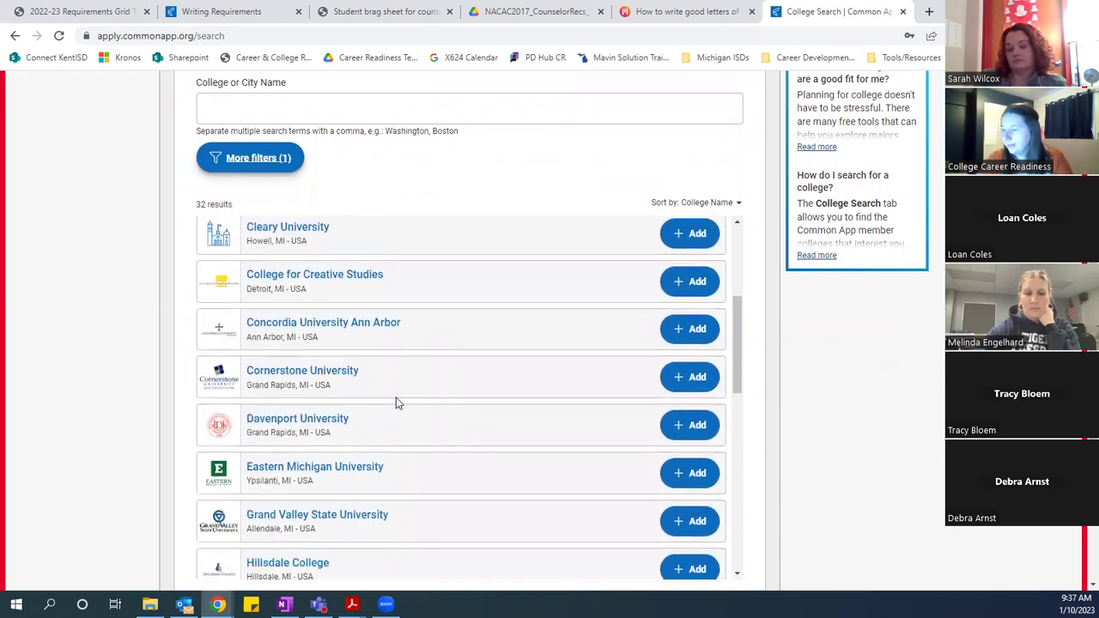
pyautogui.scroll(-2, 396, 404)
pyautogui.scroll(-7, 395, 404)
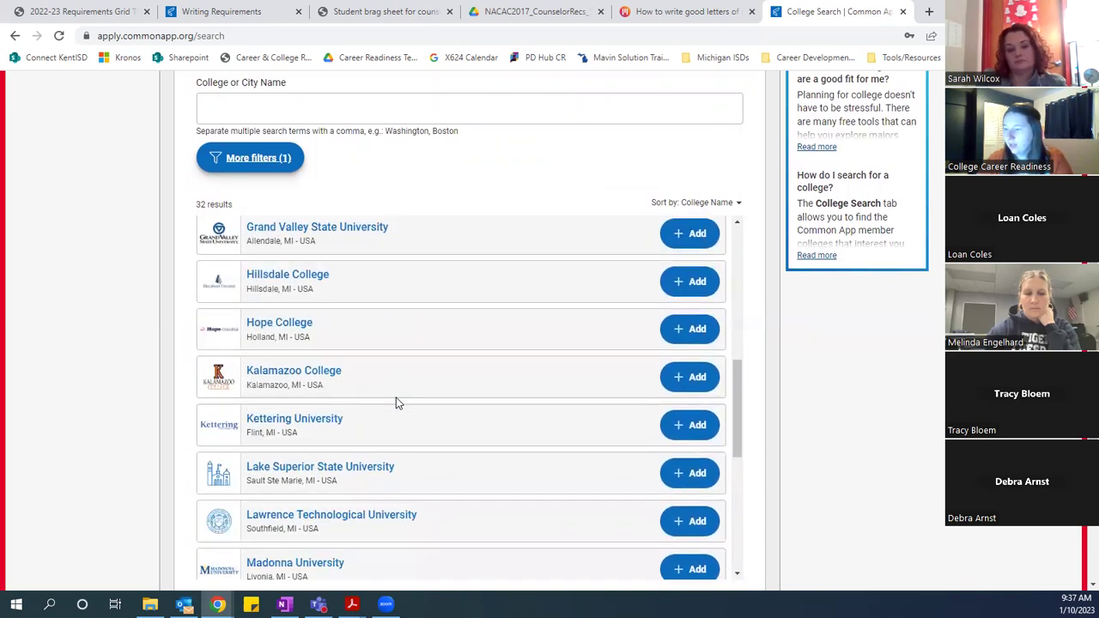
pyautogui.scroll(-4, 395, 403)
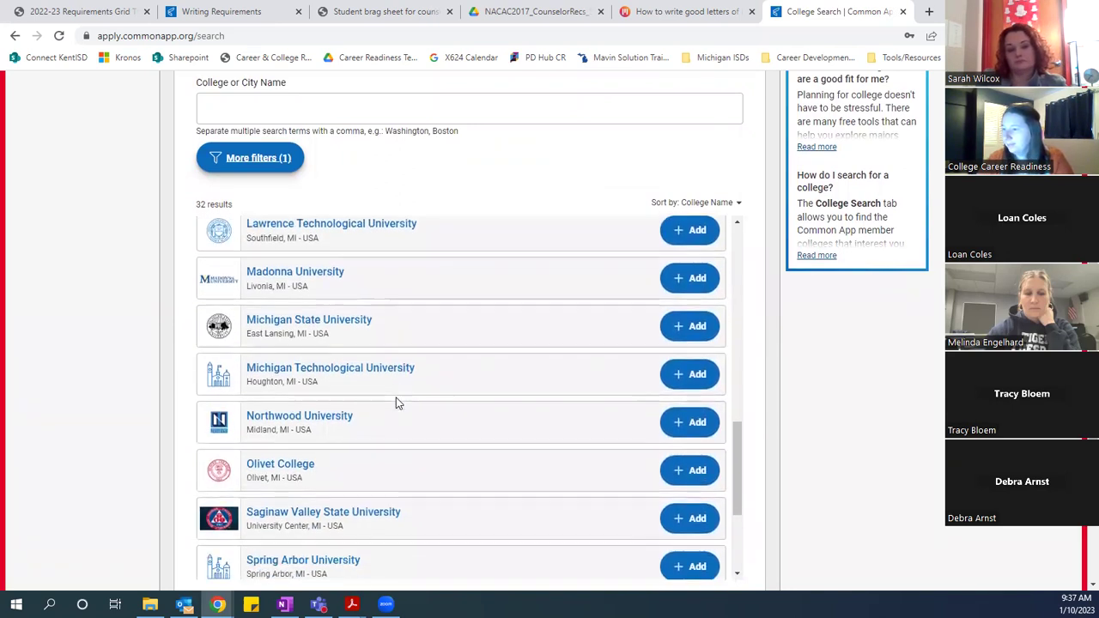
pyautogui.scroll(-4, 396, 403)
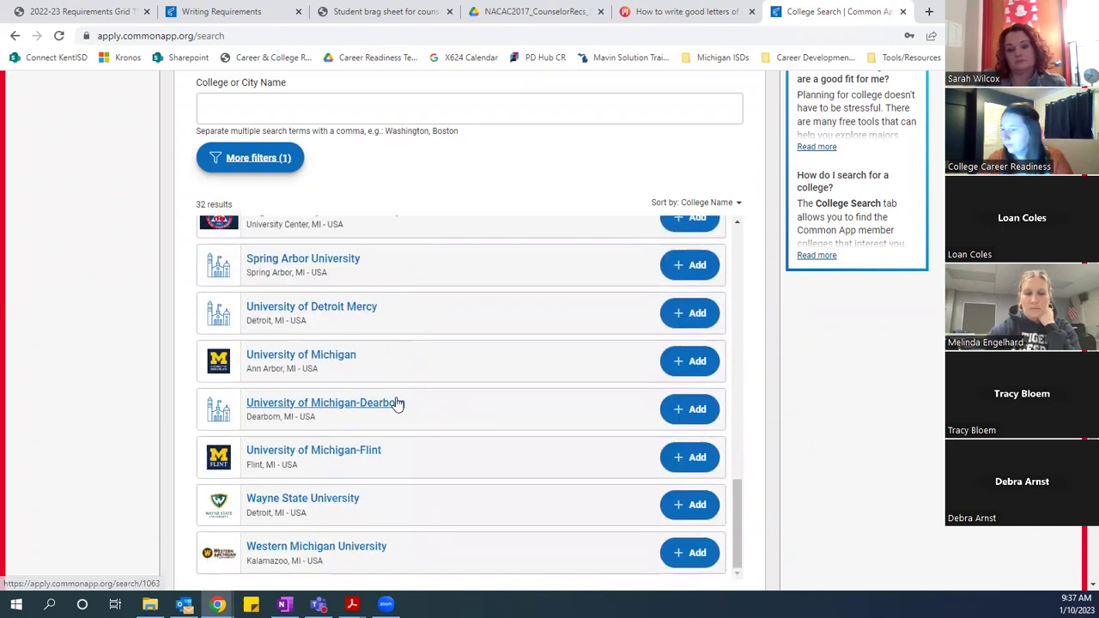
pyautogui.scroll(20, 210, 359)
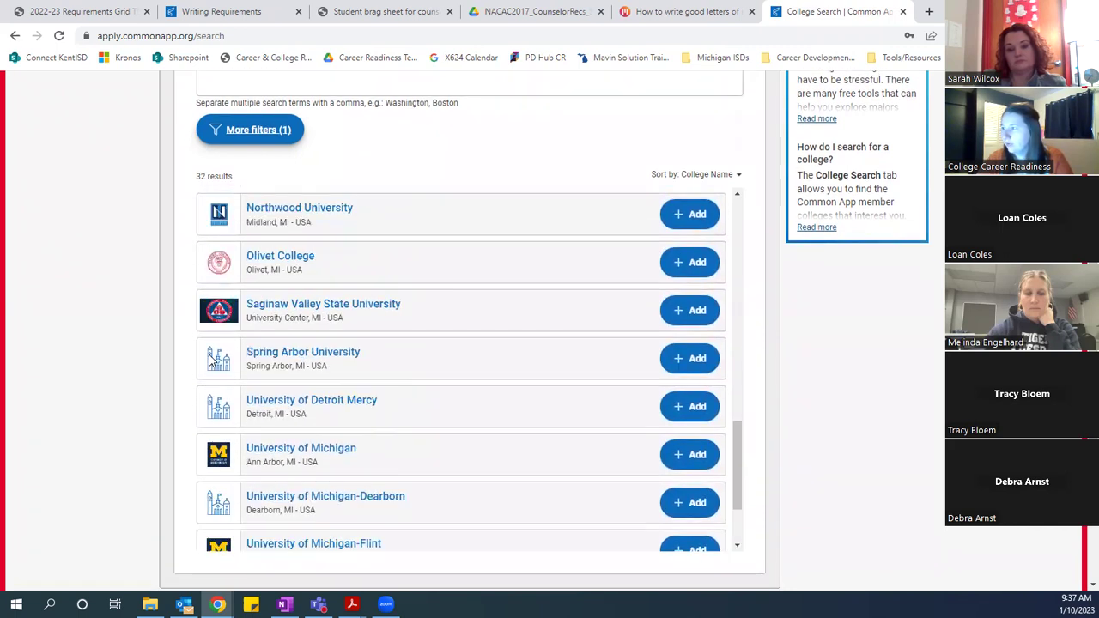
pyautogui.scroll(1, 210, 359)
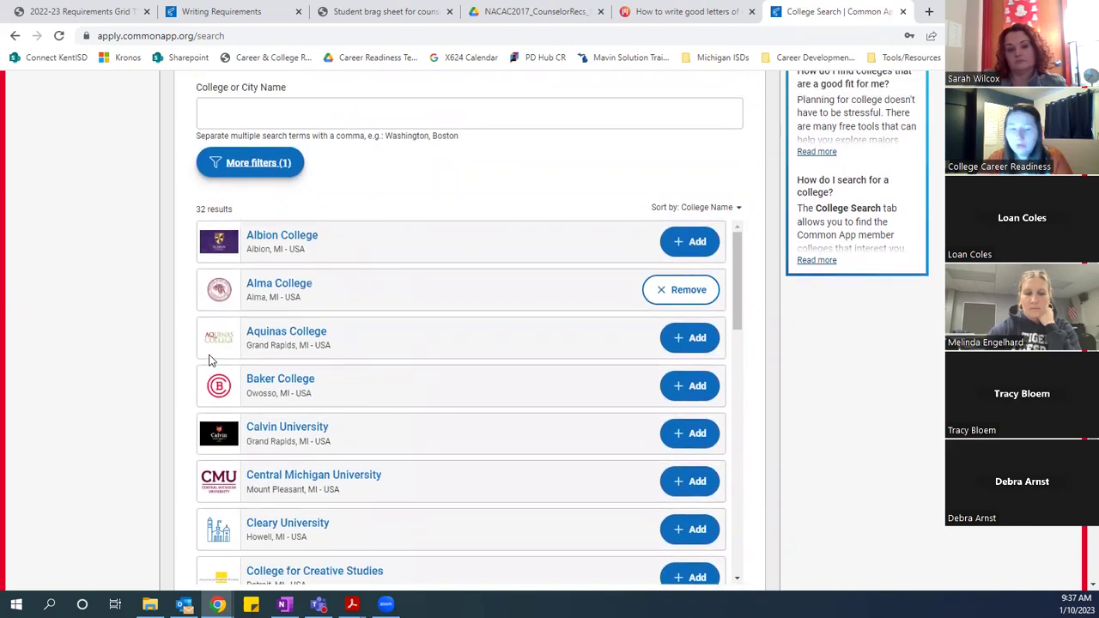
pyautogui.scroll(3, 144, 374)
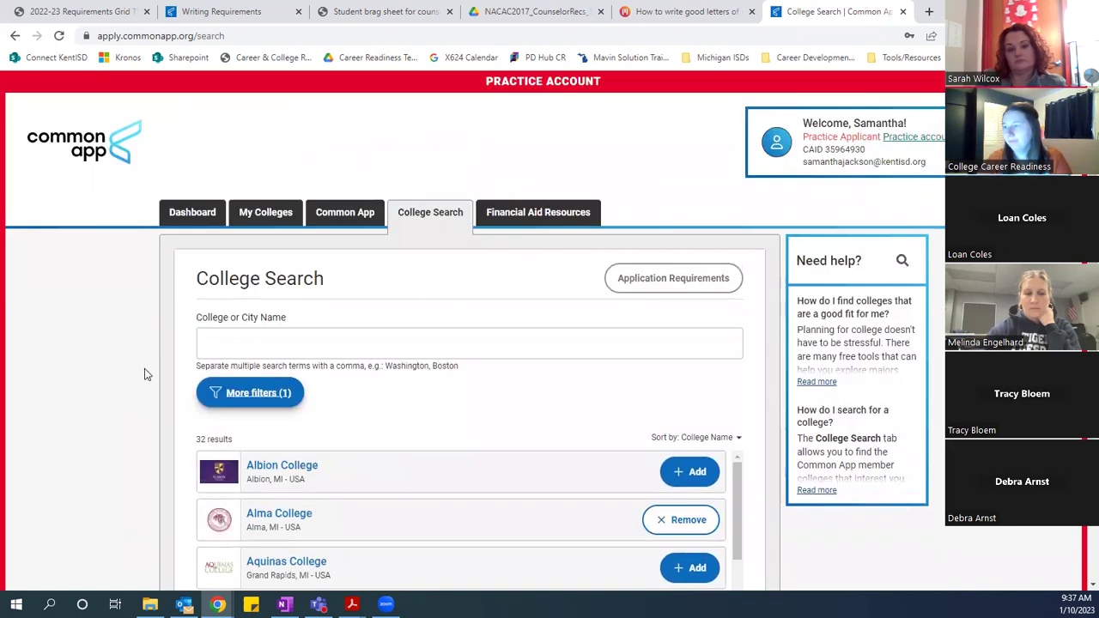
# Revisit the application's section list and open Alma College's information page in My Colleges
pyautogui.click(336, 215)
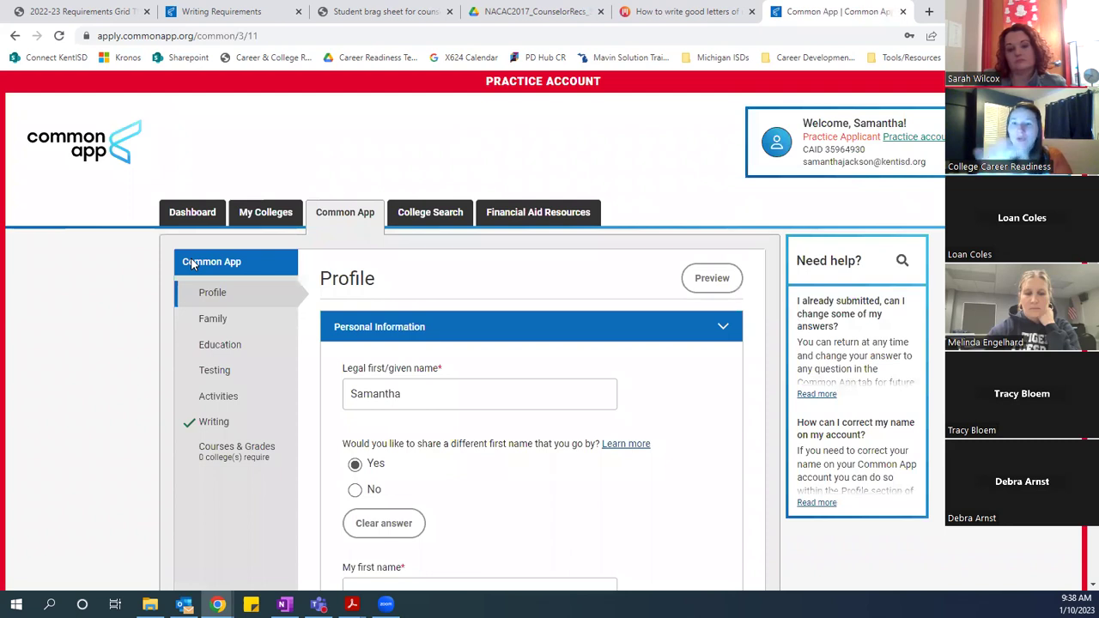
pyautogui.click(265, 214)
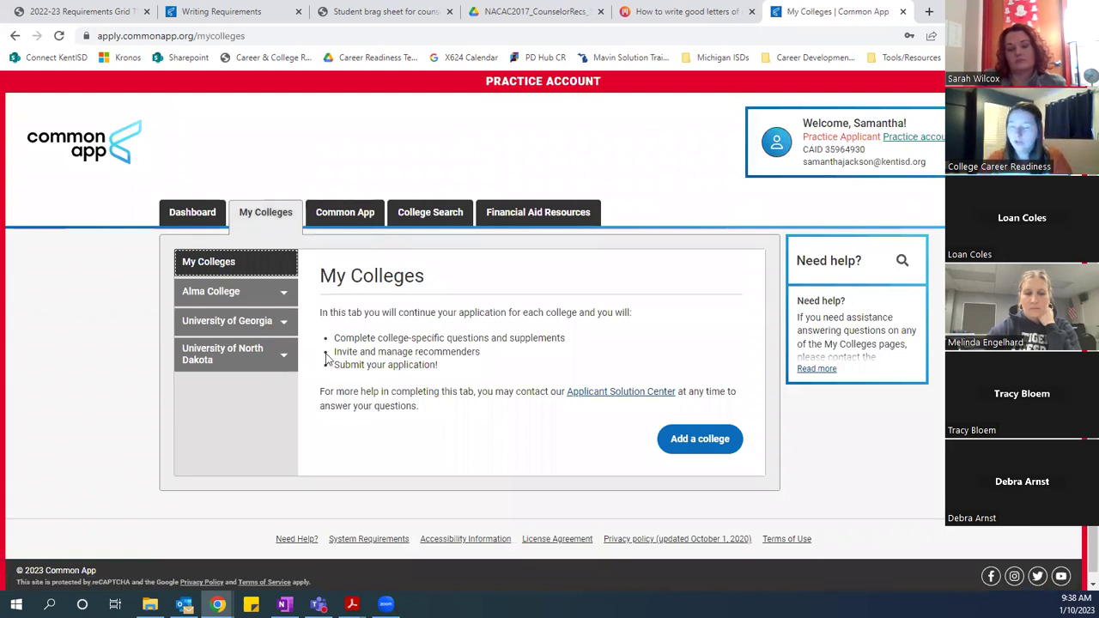
pyautogui.click(266, 319)
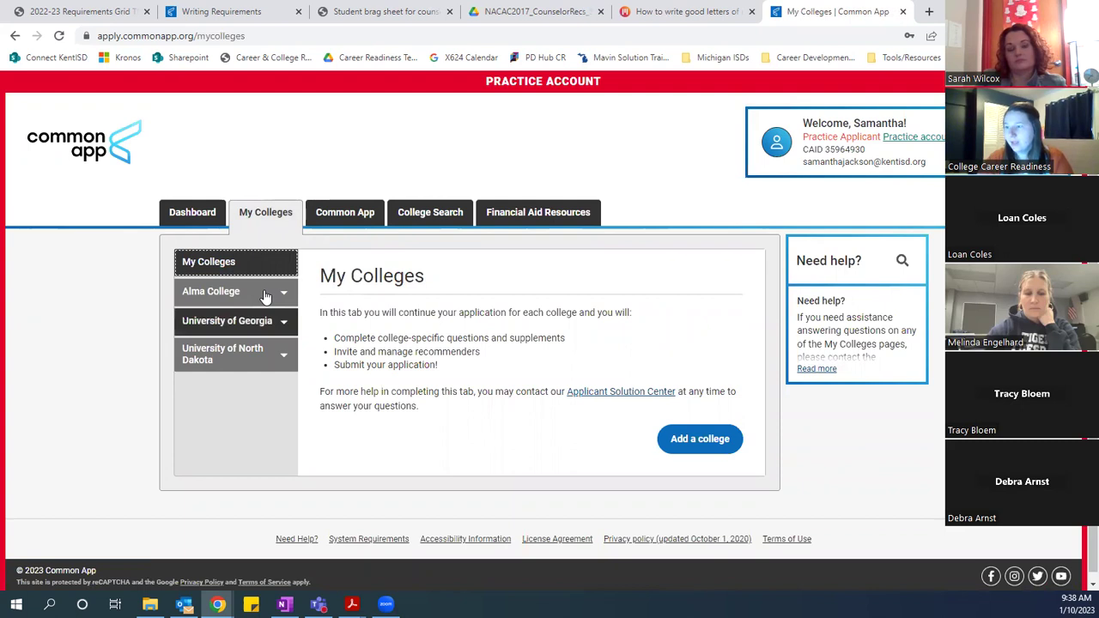
pyautogui.click(265, 293)
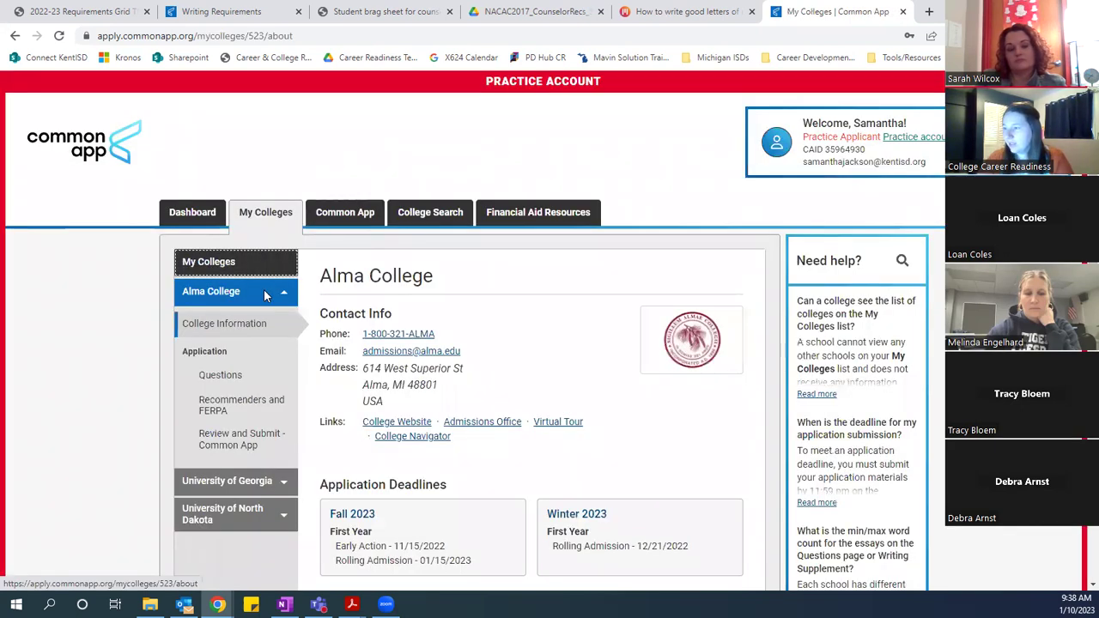
# Review Alma College's application deadlines, fees, standardized test policy, recommendation requirements and writing requirements
pyautogui.scroll(-3, 513, 377)
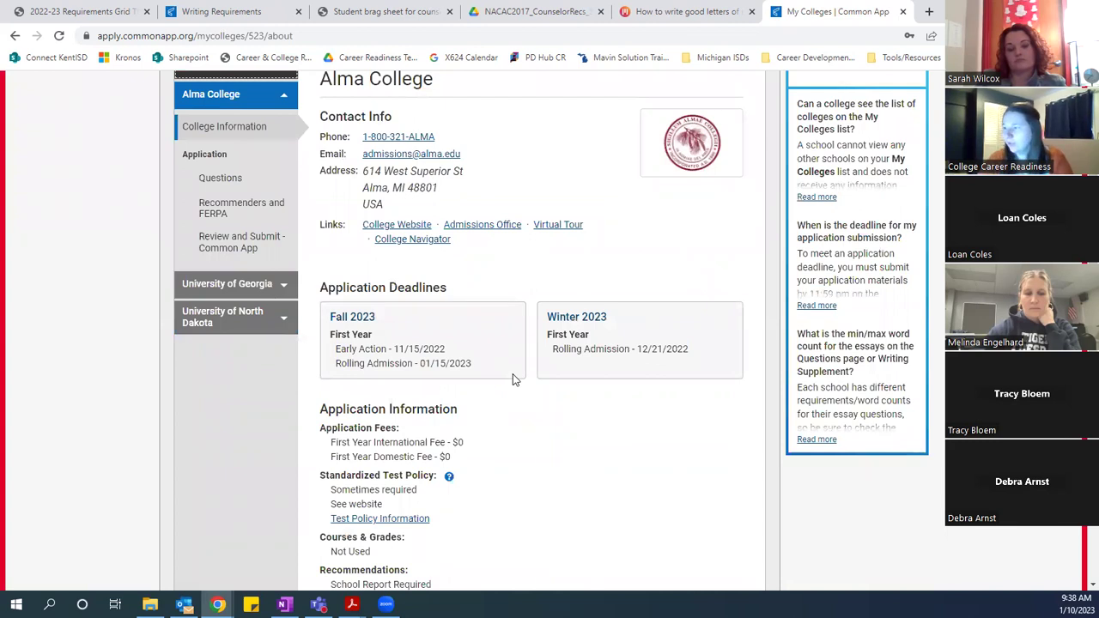
pyautogui.scroll(-1, 554, 449)
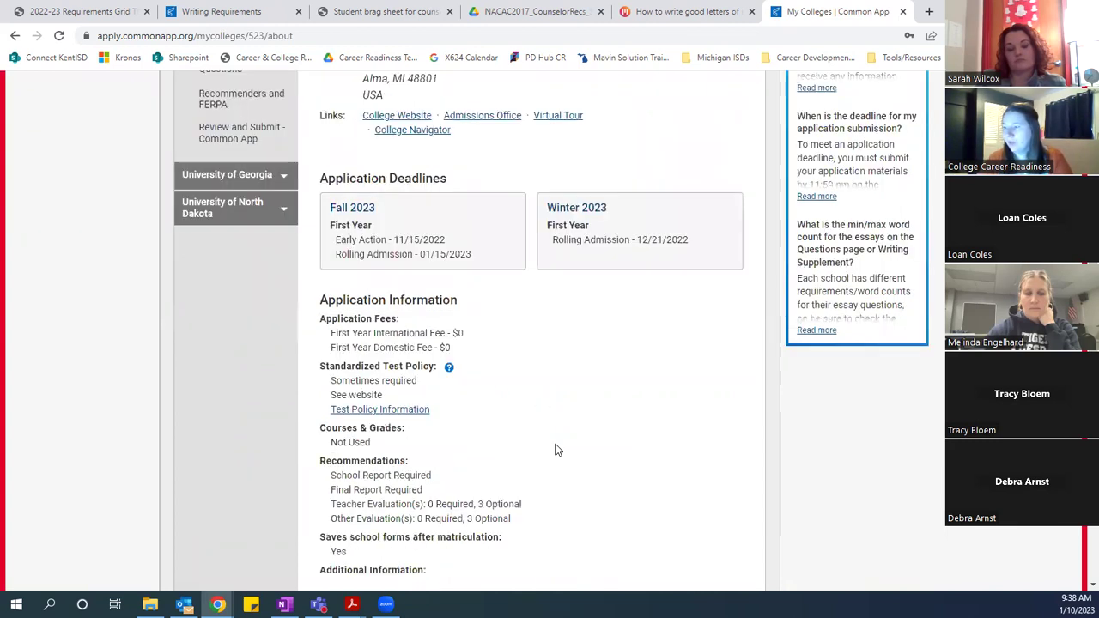
pyautogui.scroll(2, 554, 449)
pyautogui.scroll(-2, 555, 449)
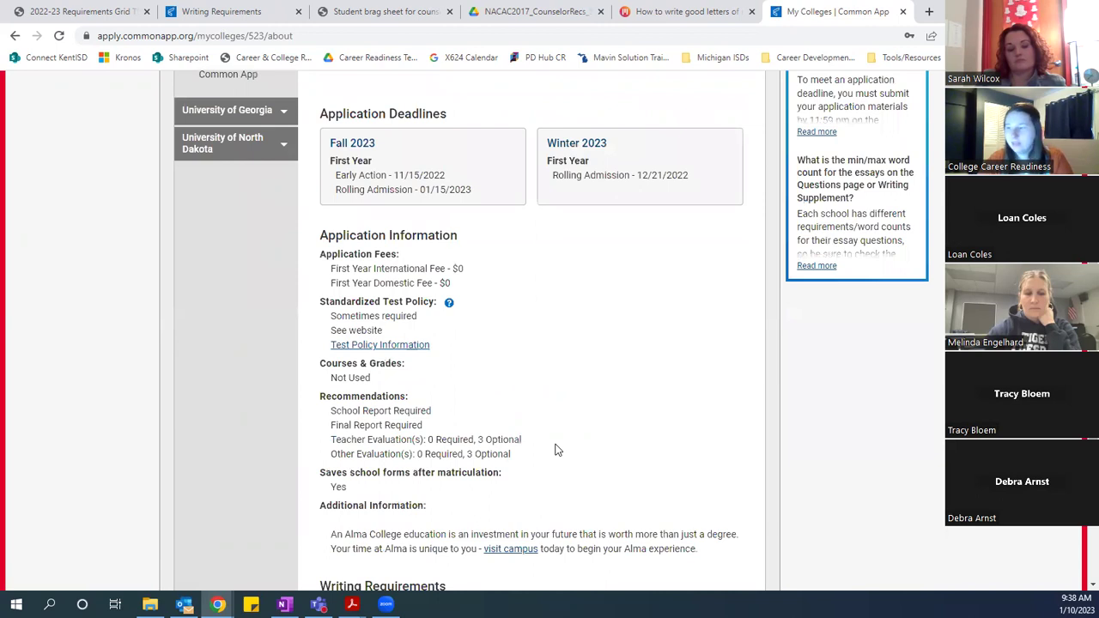
pyautogui.scroll(-1, 555, 449)
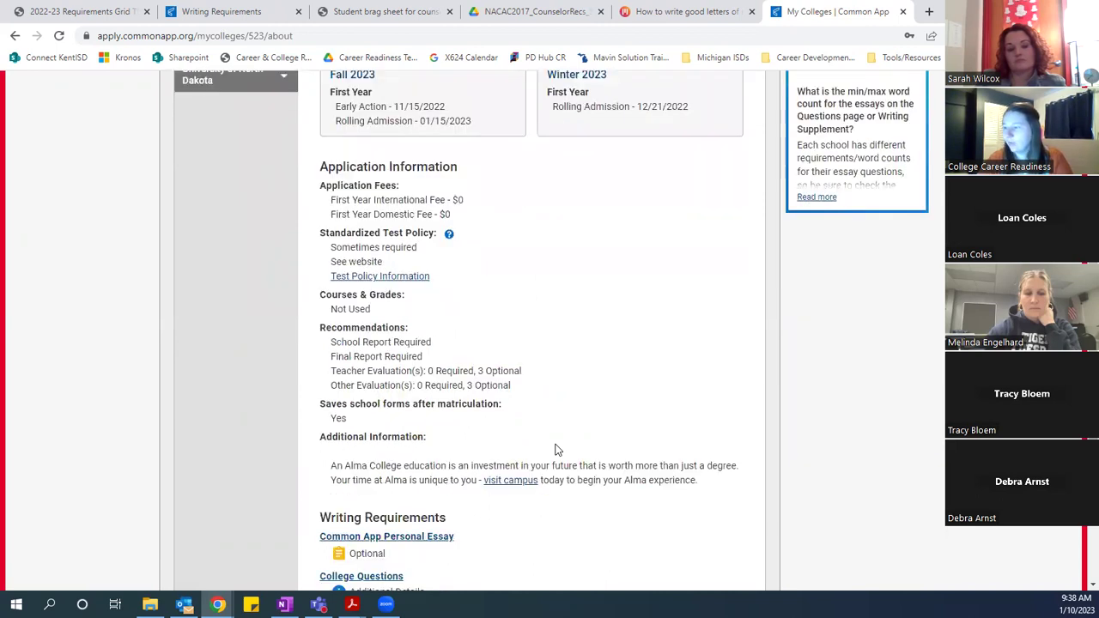
pyautogui.scroll(3, 555, 449)
pyautogui.scroll(1, 230, 290)
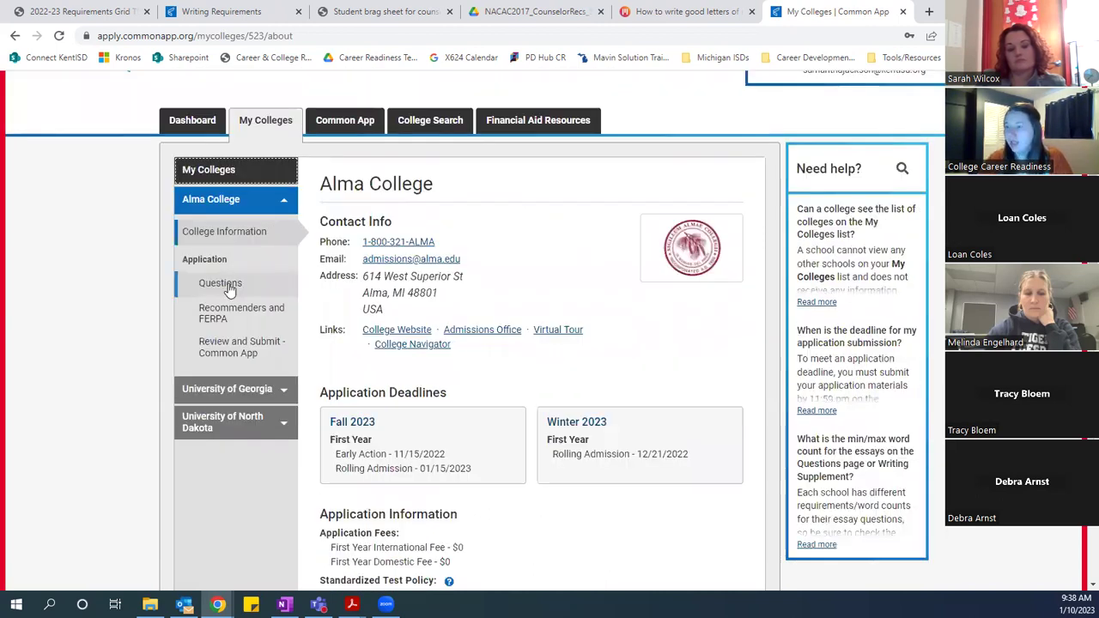
# Open Alma College's application questions and review the General section, including start term, admission plan, residence and financial aid
pyautogui.click(229, 288)
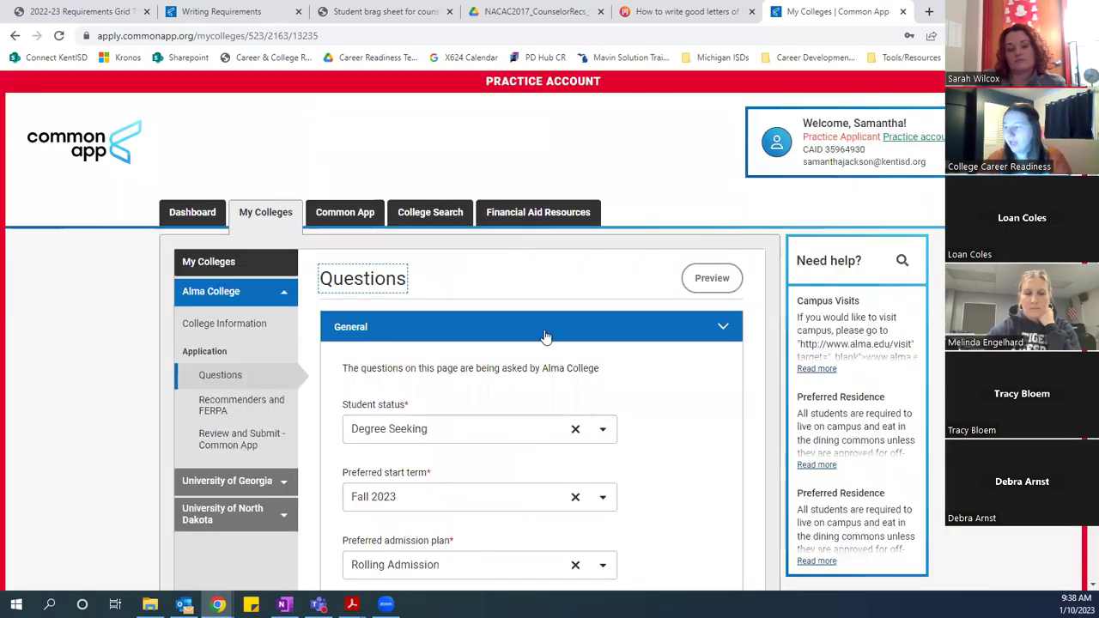
pyautogui.scroll(-1, 636, 347)
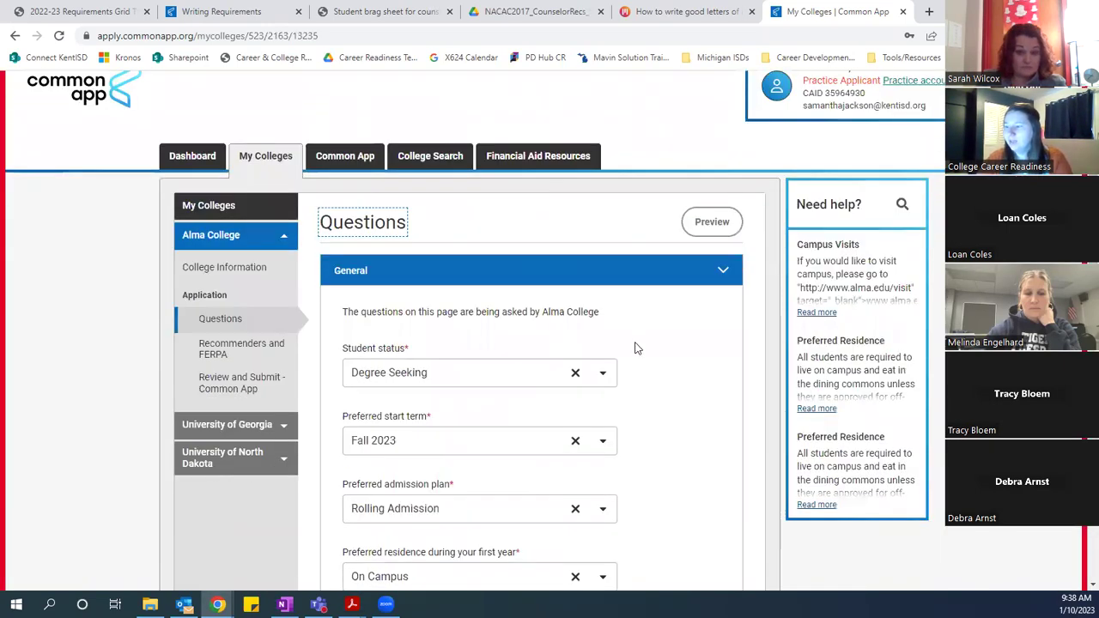
pyautogui.scroll(-1, 636, 347)
pyautogui.scroll(-1, 636, 347)
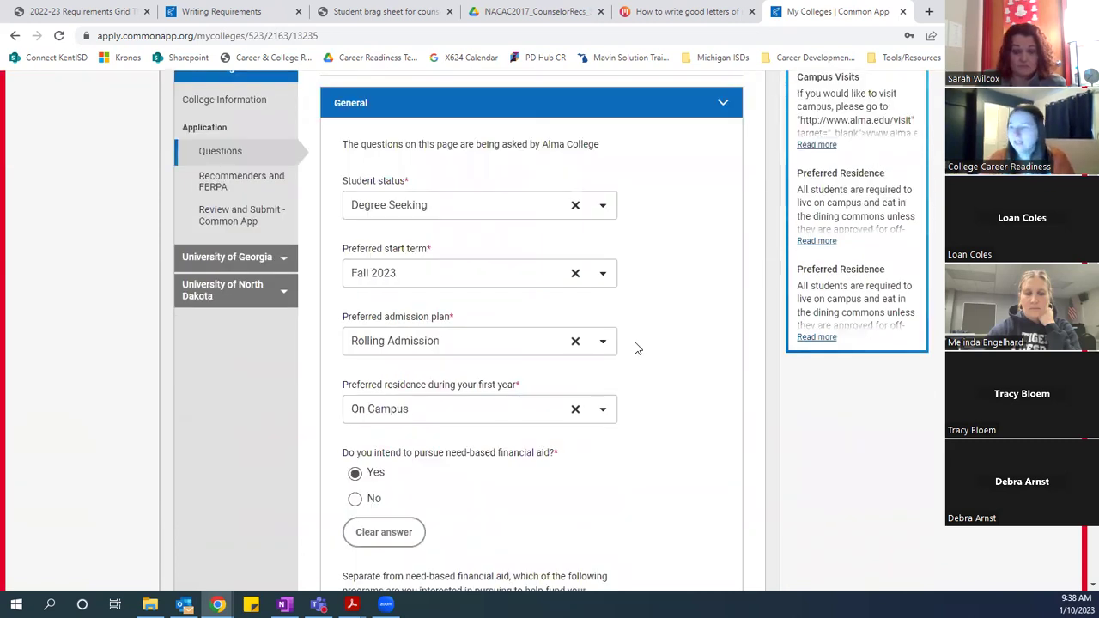
pyautogui.scroll(-4, 636, 347)
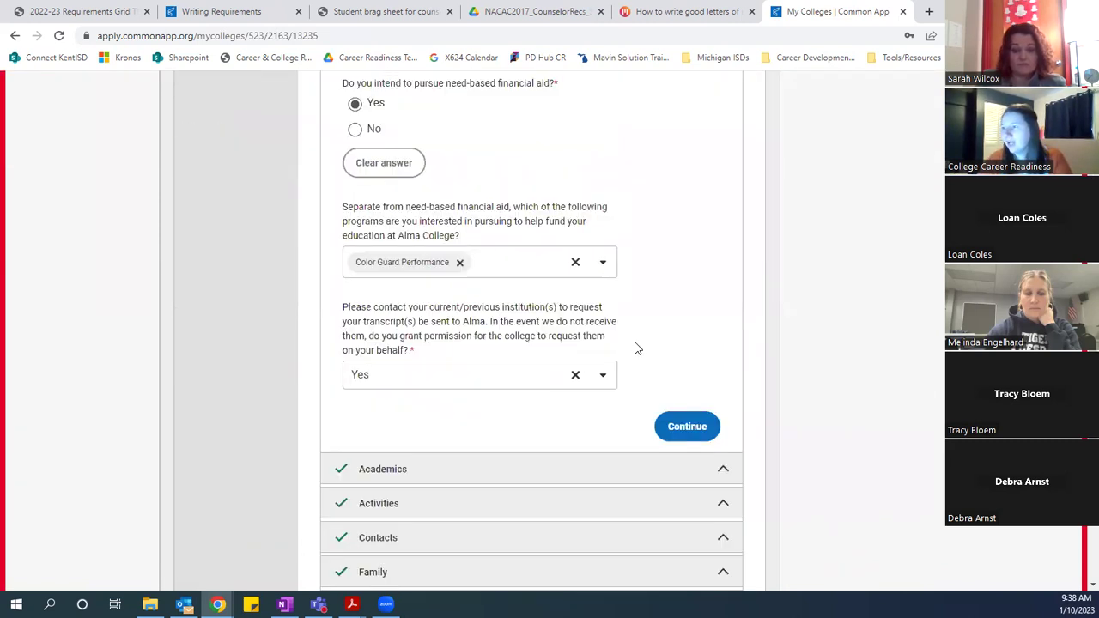
pyautogui.scroll(-1, 636, 347)
pyautogui.scroll(-1, 636, 346)
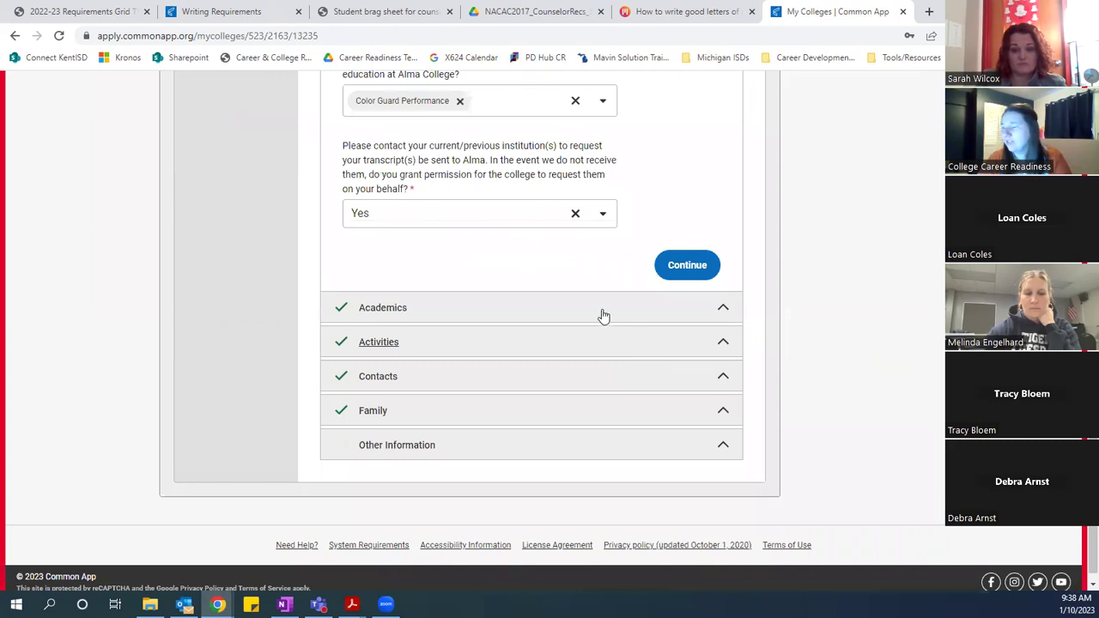
# Review the Academics and Activities sections of Alma College's questions
pyautogui.click(602, 311)
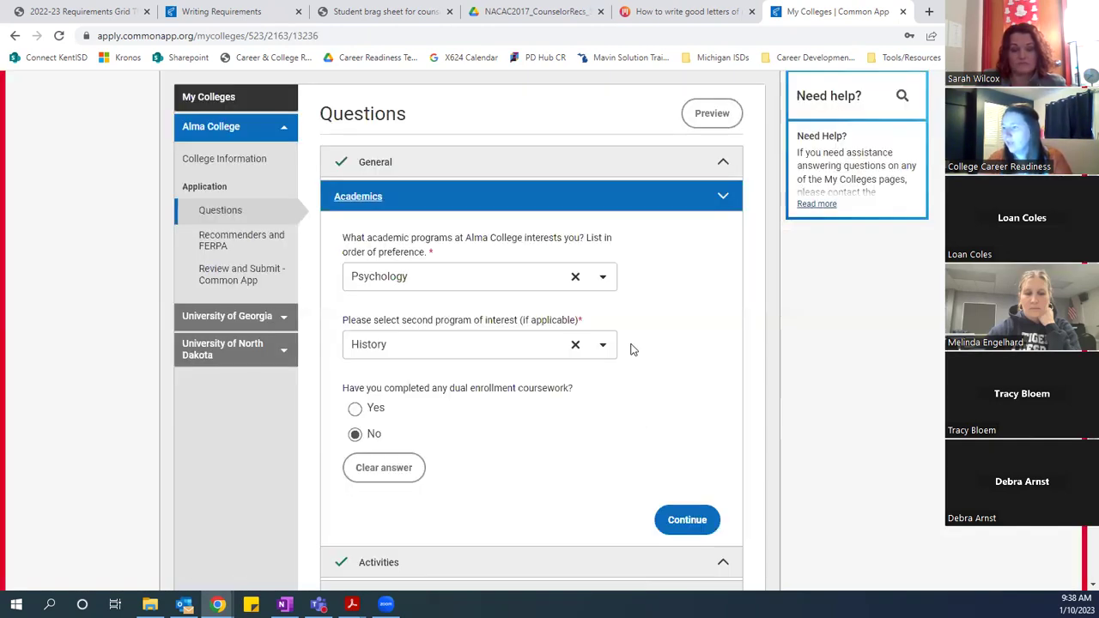
pyautogui.scroll(-1, 630, 348)
pyautogui.scroll(-1, 630, 348)
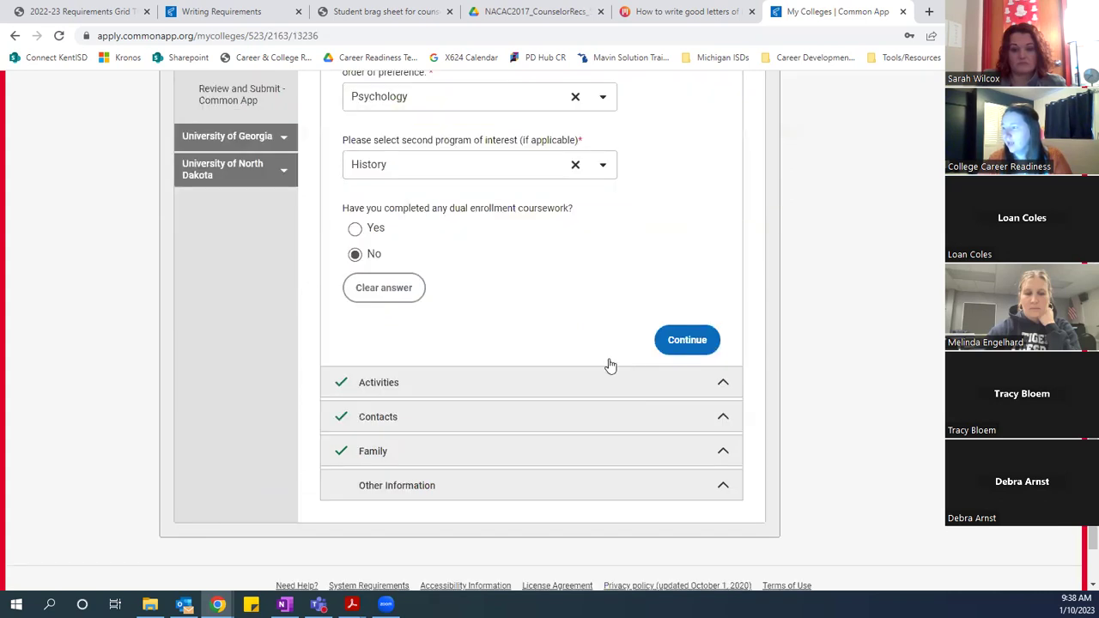
pyautogui.click(609, 367)
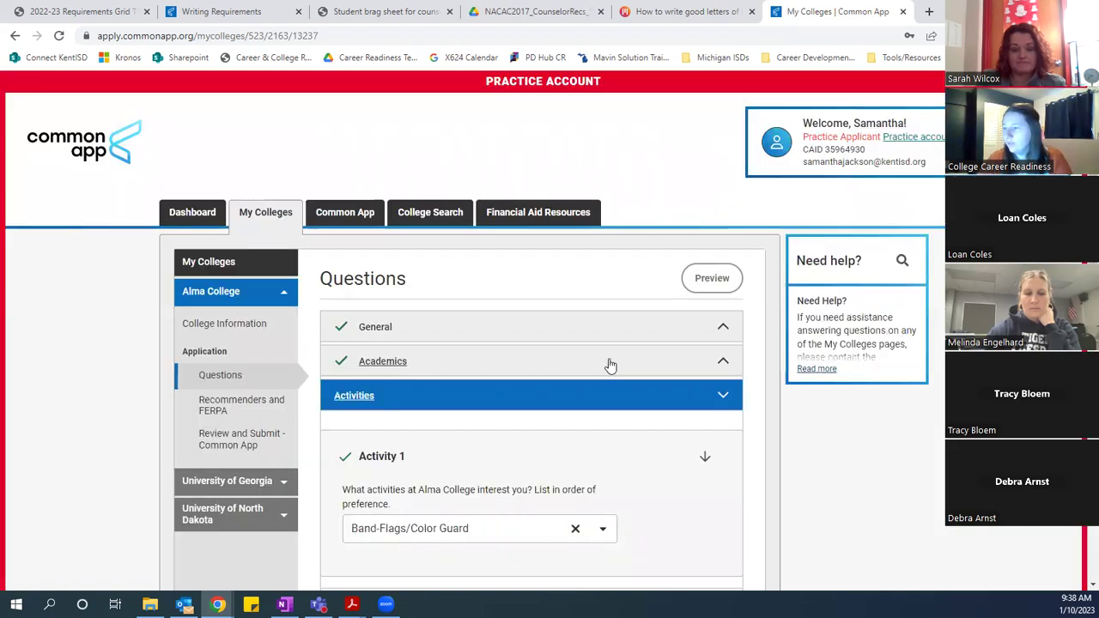
pyautogui.scroll(-3, 608, 365)
pyautogui.scroll(-4, 609, 364)
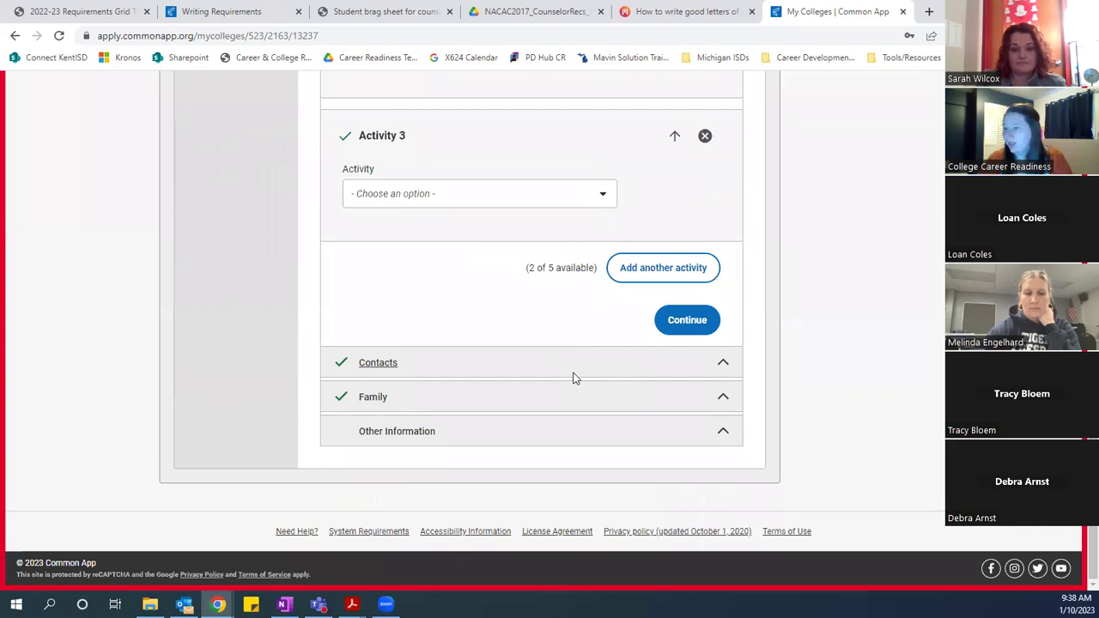
# Open the Contacts section of Alma College's questions and review the prior application, contact source and mobile phone questions
pyautogui.click(574, 375)
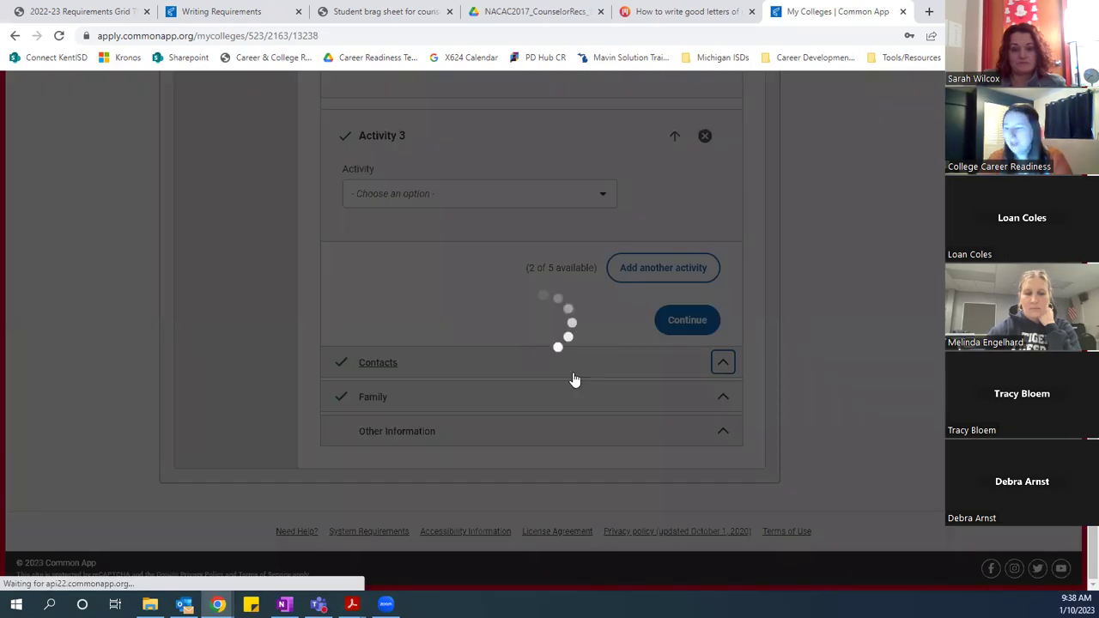
pyautogui.scroll(-2, 575, 377)
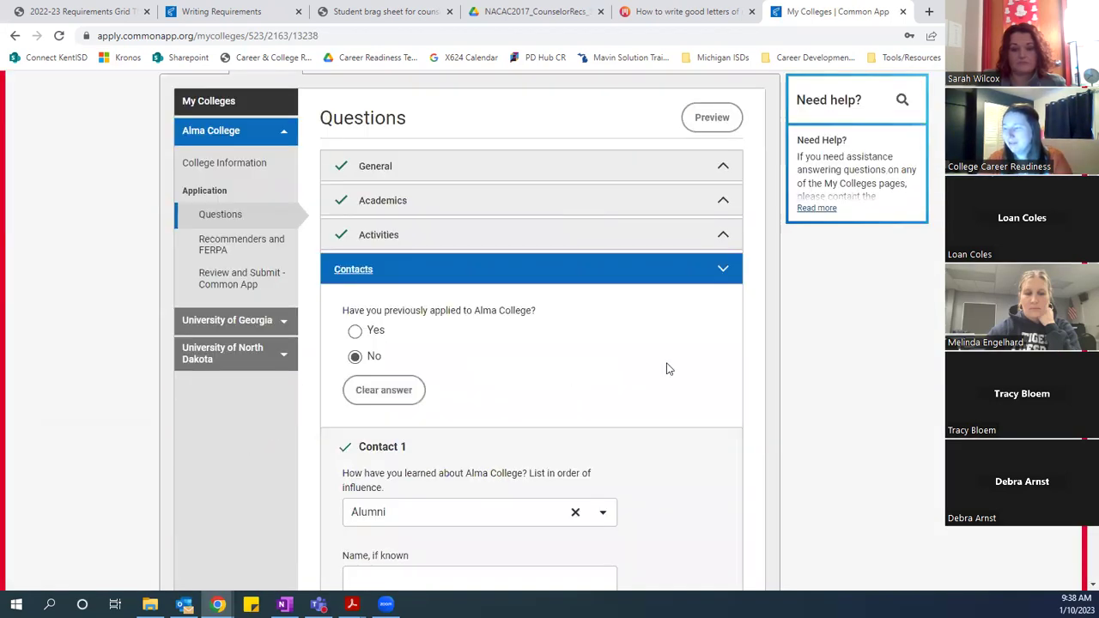
pyautogui.scroll(-1, 666, 369)
pyautogui.scroll(-2, 547, 349)
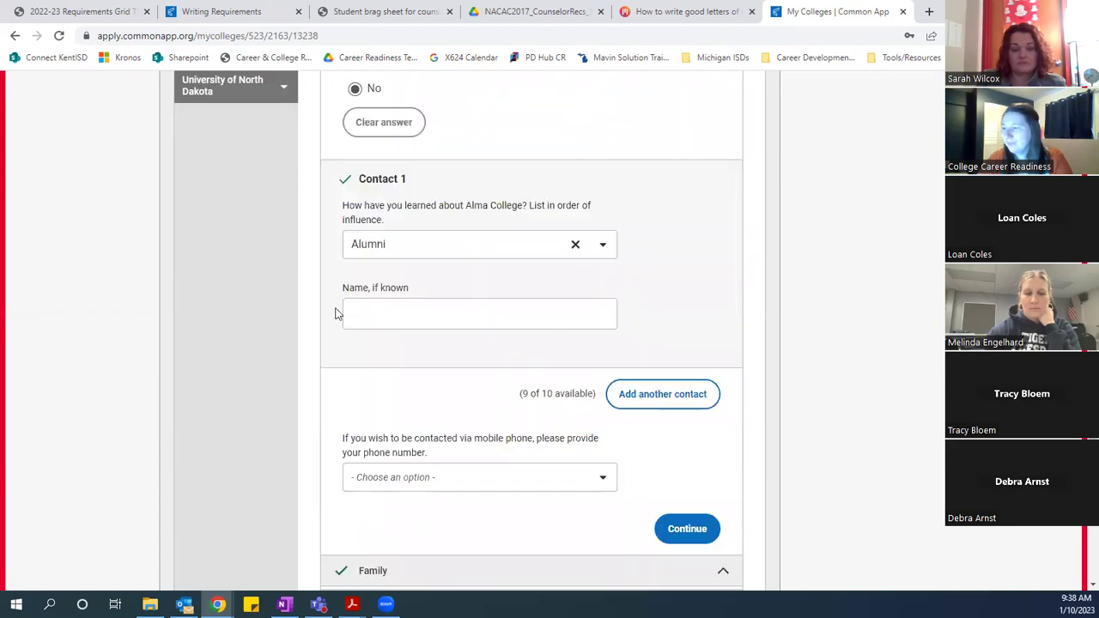
pyautogui.scroll(-1, 323, 312)
pyautogui.scroll(-1, 323, 312)
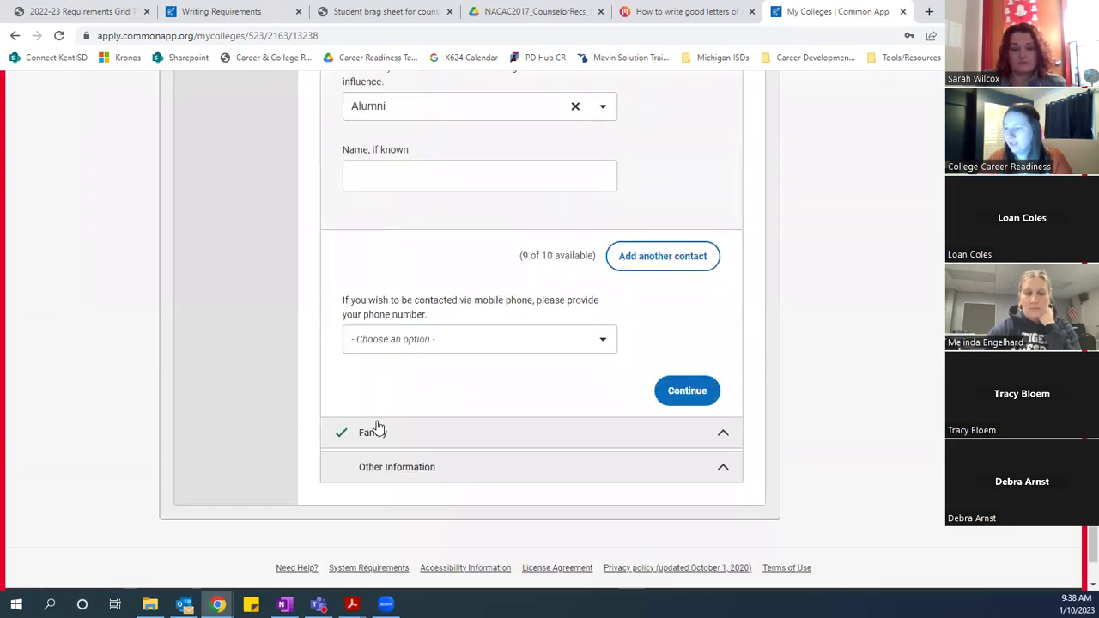
pyautogui.scroll(-1, 330, 289)
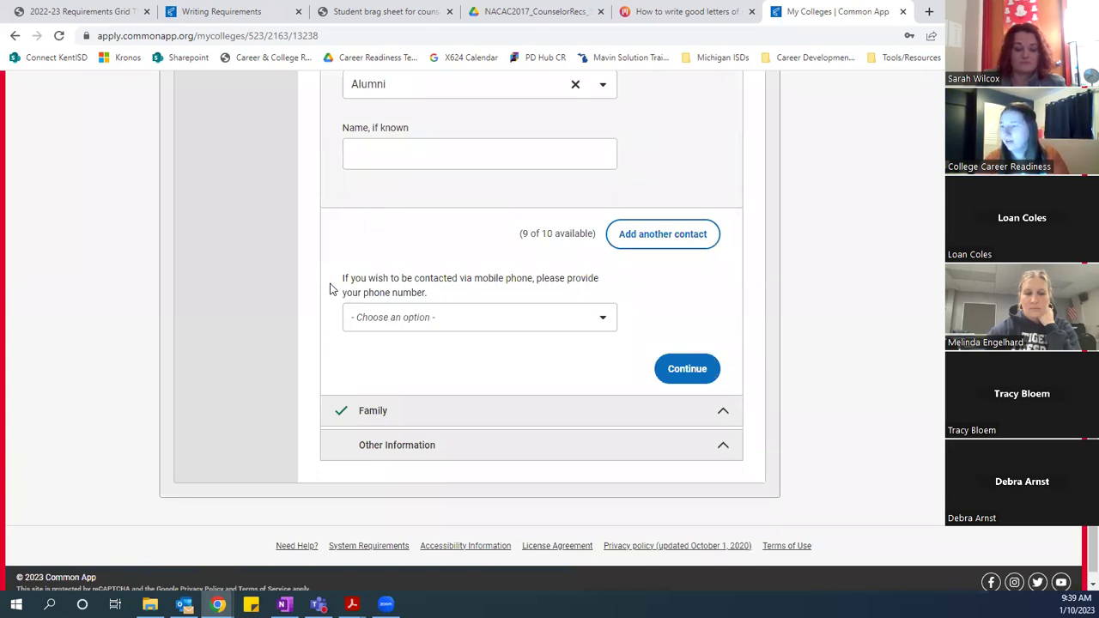
pyautogui.scroll(5, 330, 288)
pyautogui.scroll(1, 233, 344)
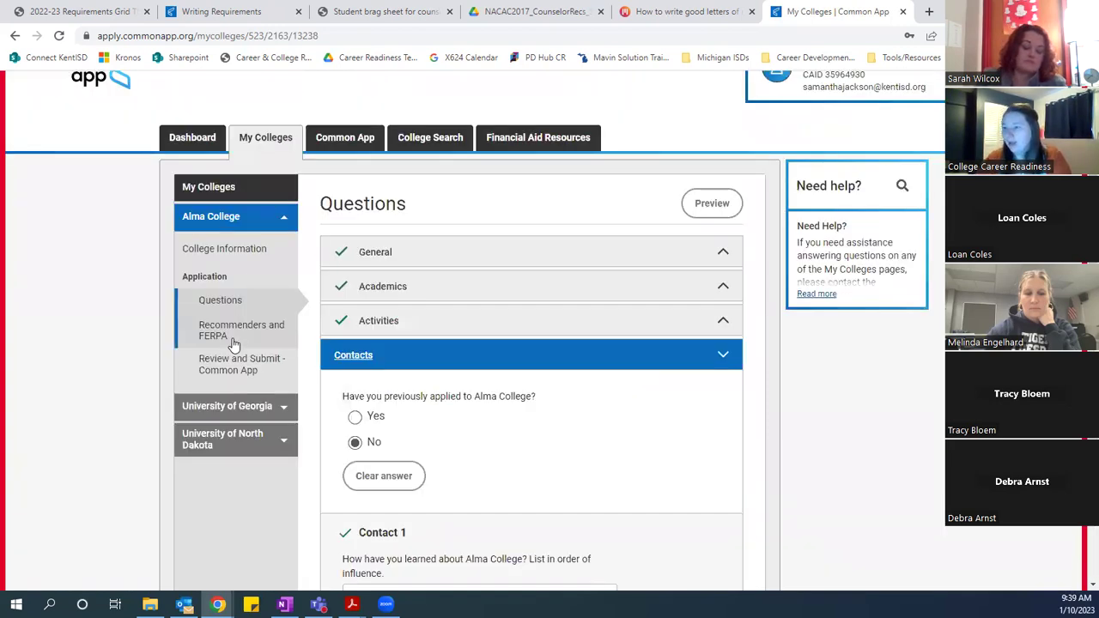
# Open Alma College's Recommenders and FERPA page and look over its FERPA release and recommender invitation sections
pyautogui.click(233, 341)
pyautogui.scroll(-5, 277, 297)
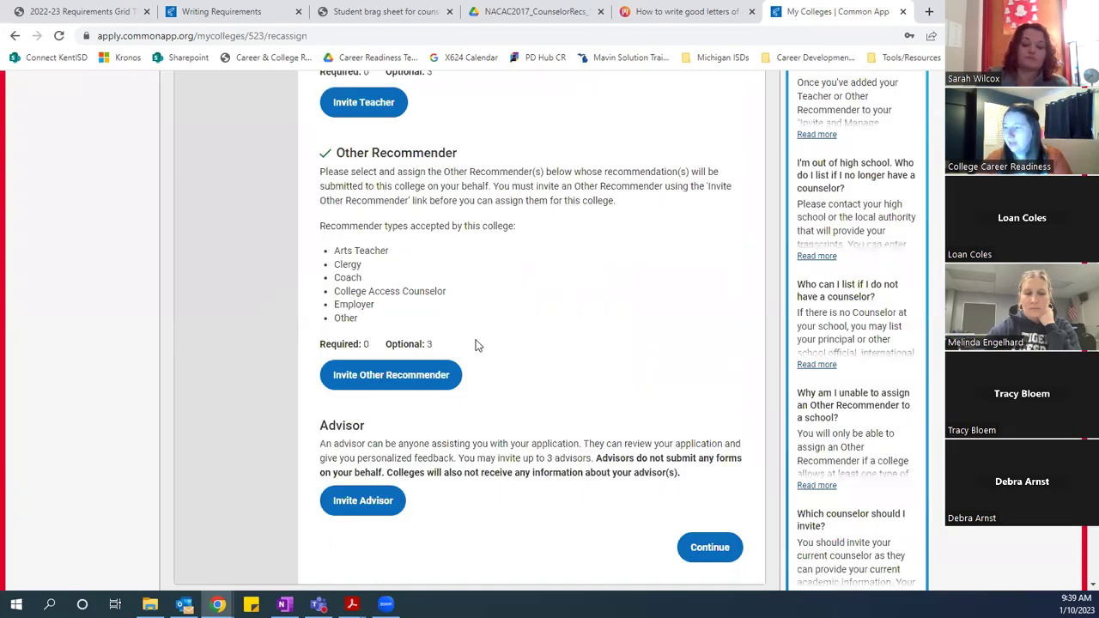
pyautogui.scroll(-1, 476, 343)
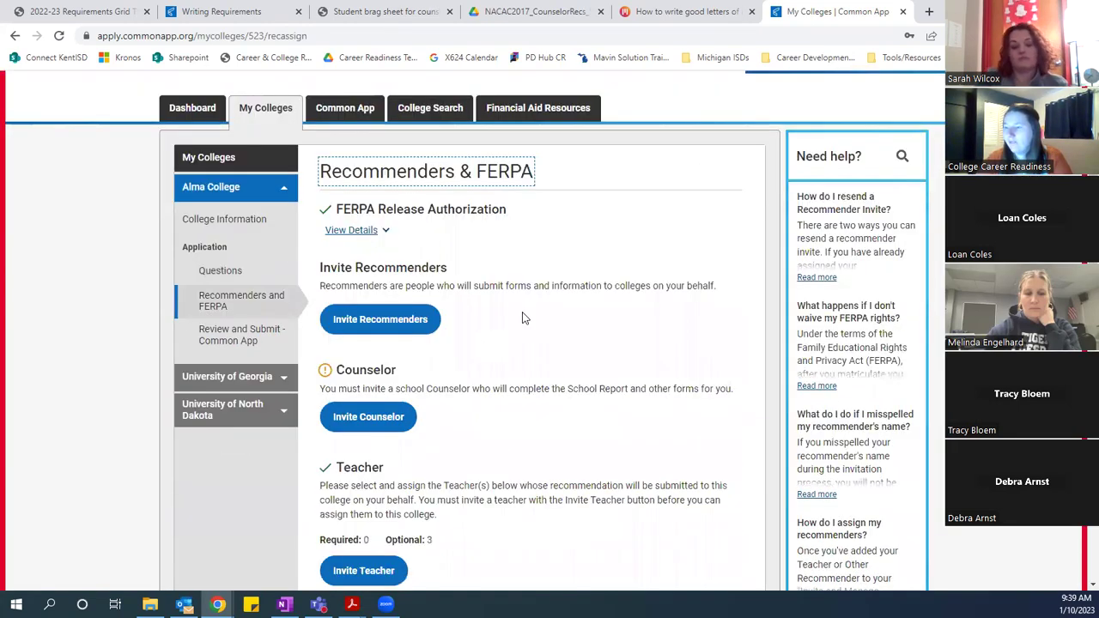
pyautogui.click(394, 317)
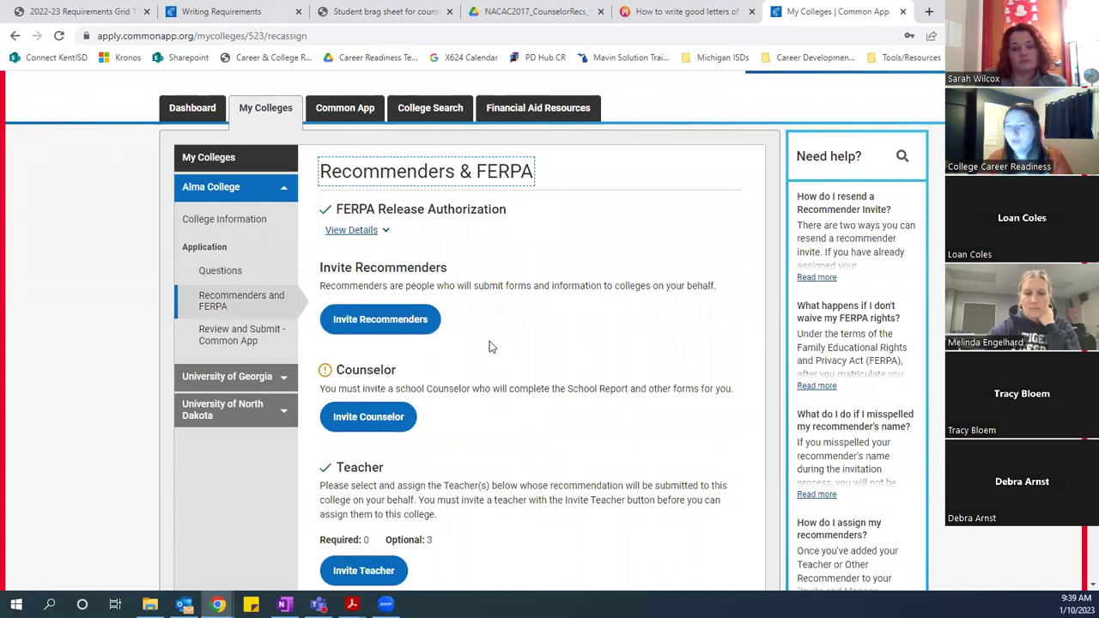
pyautogui.scroll(-1, 489, 347)
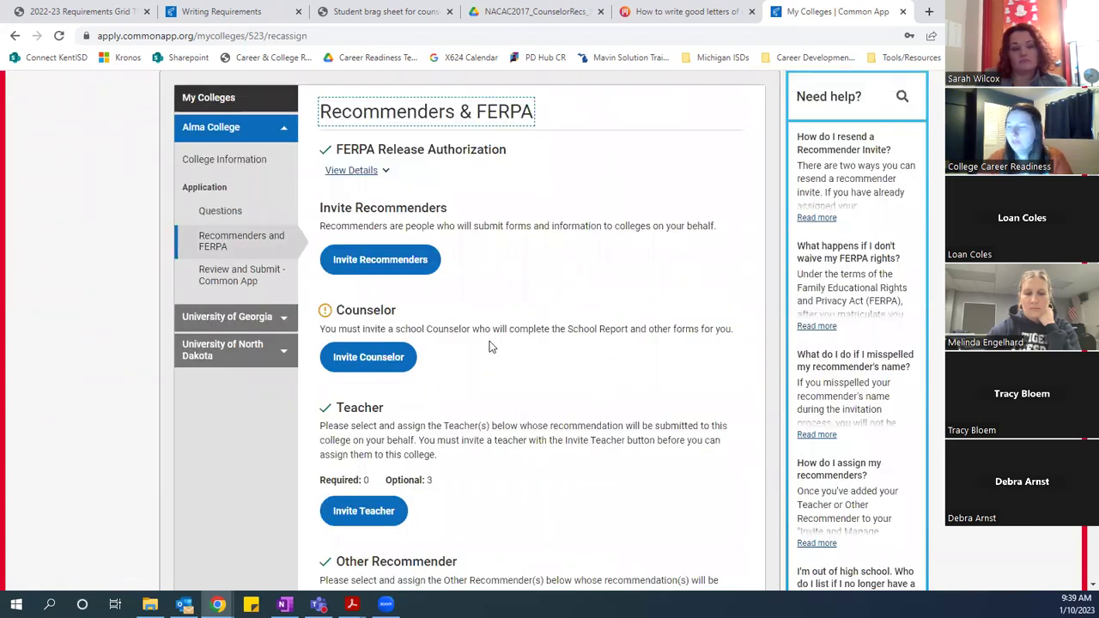
pyautogui.click(489, 341)
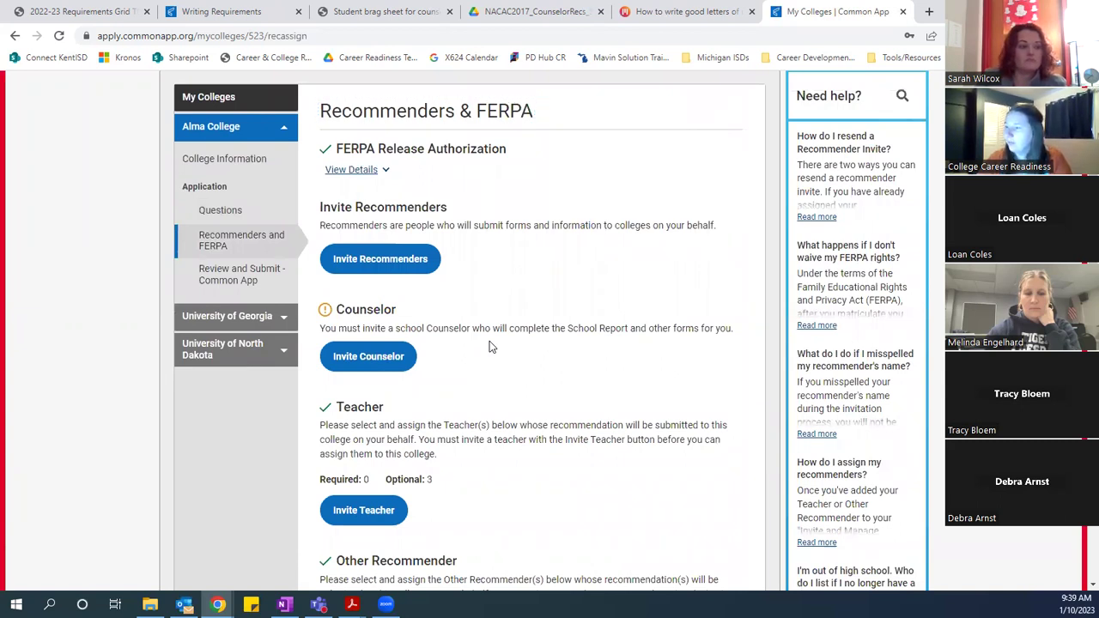
# Open the teacher invitation form under Invite Recommenders, check its fields and close it without sending an invitation
pyautogui.click(376, 258)
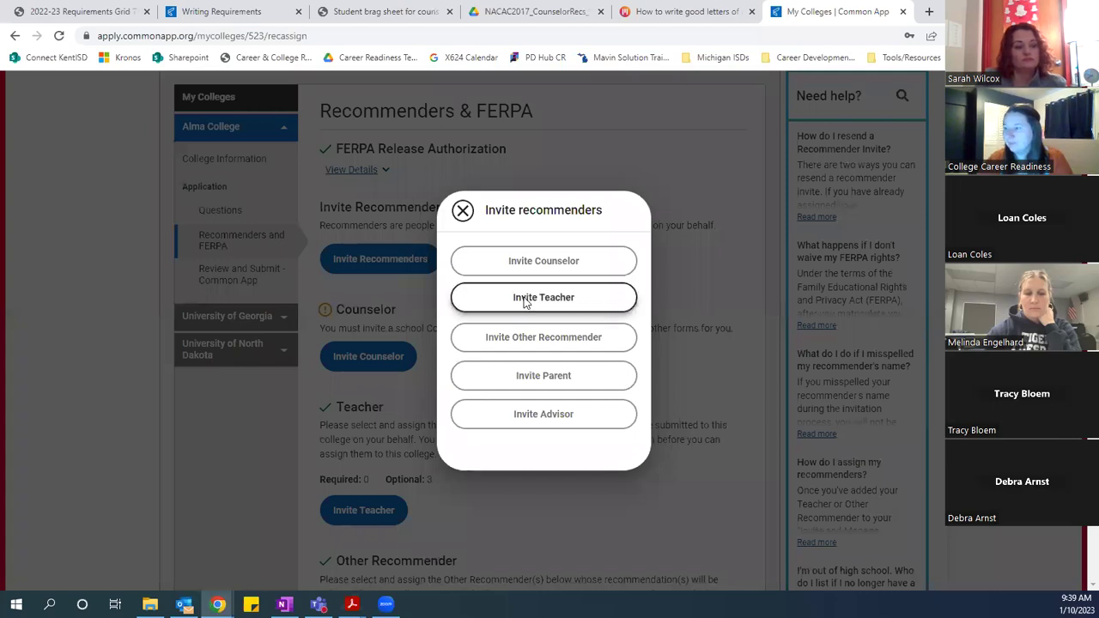
pyautogui.click(525, 298)
pyautogui.scroll(-1, 531, 367)
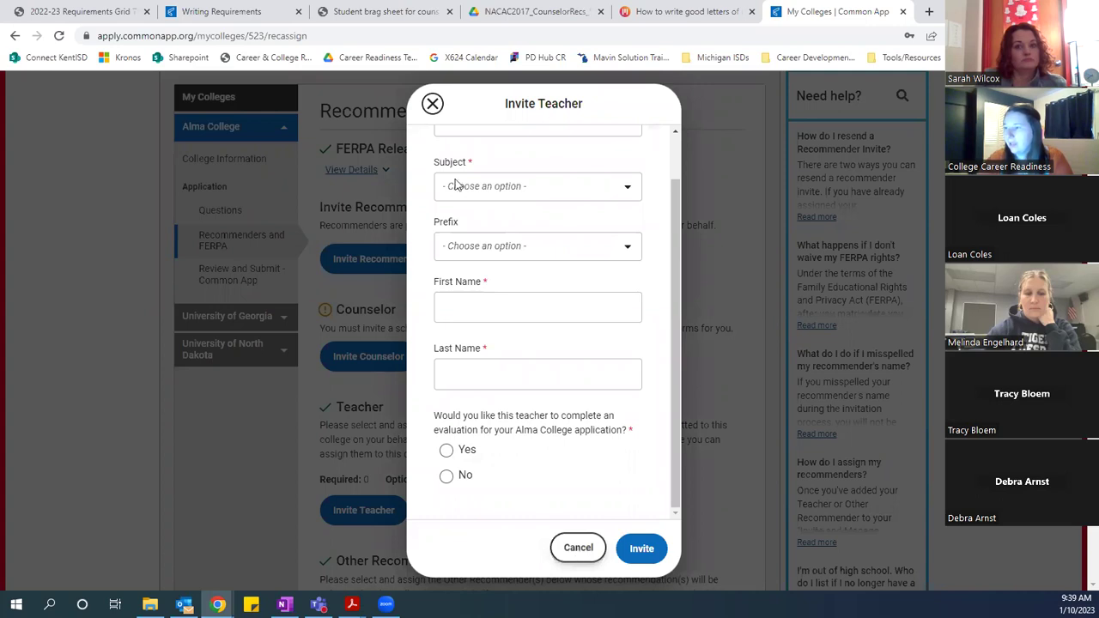
pyautogui.press('Escape')
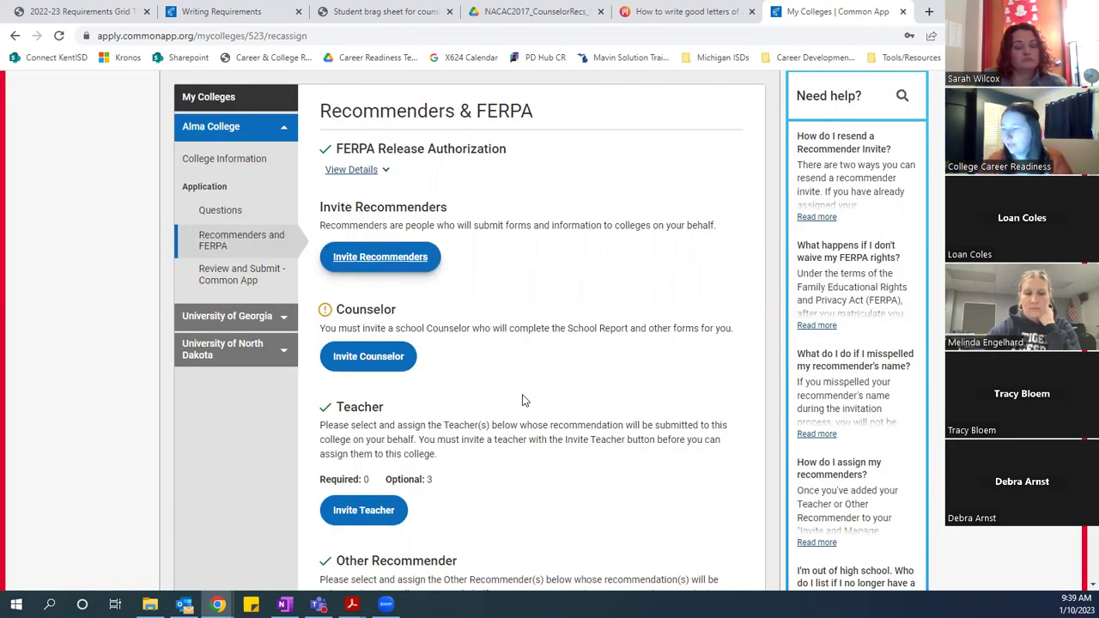
# Review Alma College's counselor, teacher, other recommender and advisor requirements, including the accepted recommender types
pyautogui.scroll(-1, 522, 397)
pyautogui.scroll(-1, 446, 258)
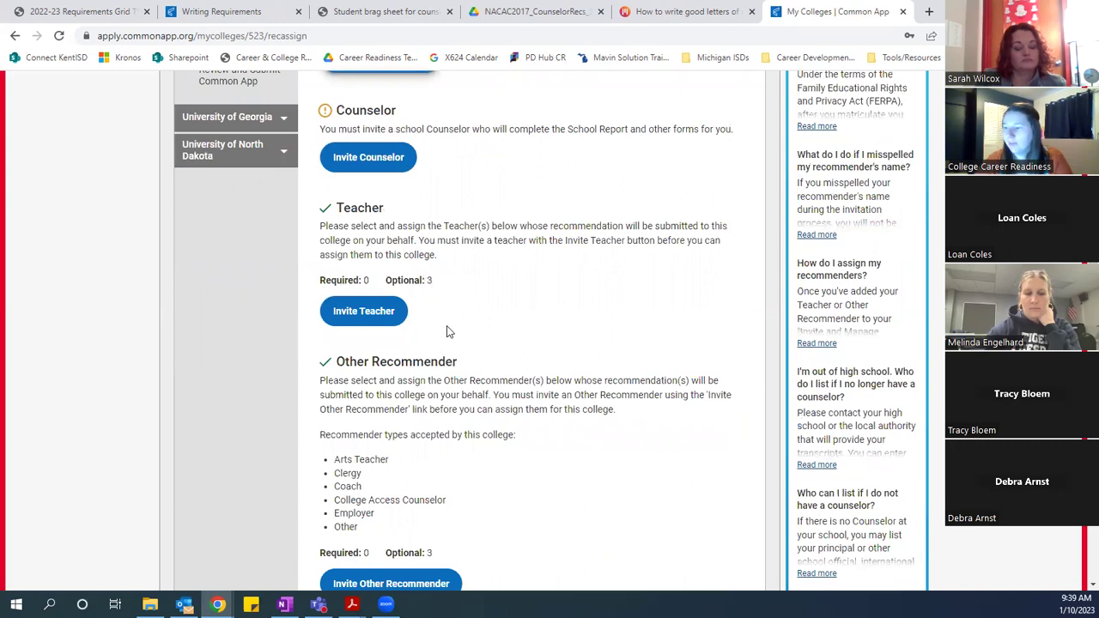
pyautogui.scroll(-1, 447, 332)
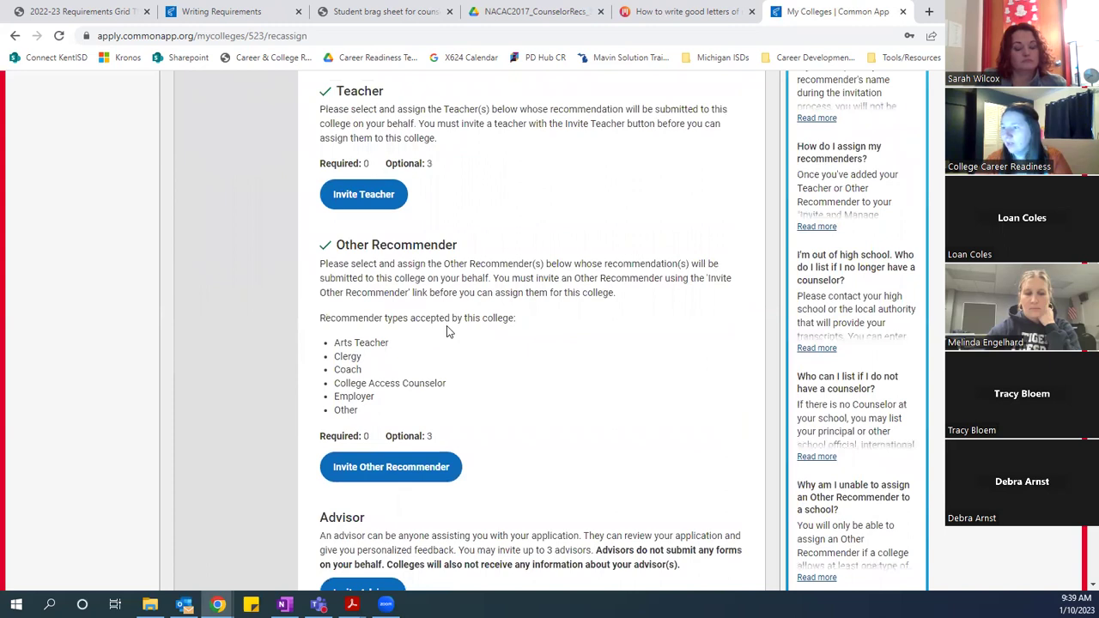
pyautogui.scroll(1, 447, 329)
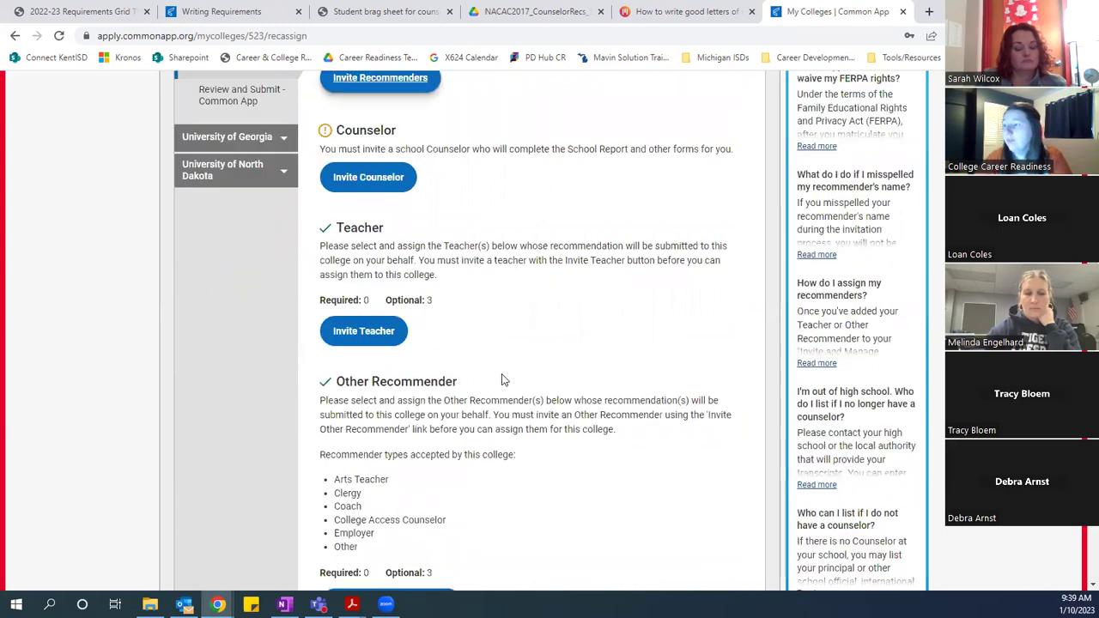
pyautogui.scroll(-1, 503, 381)
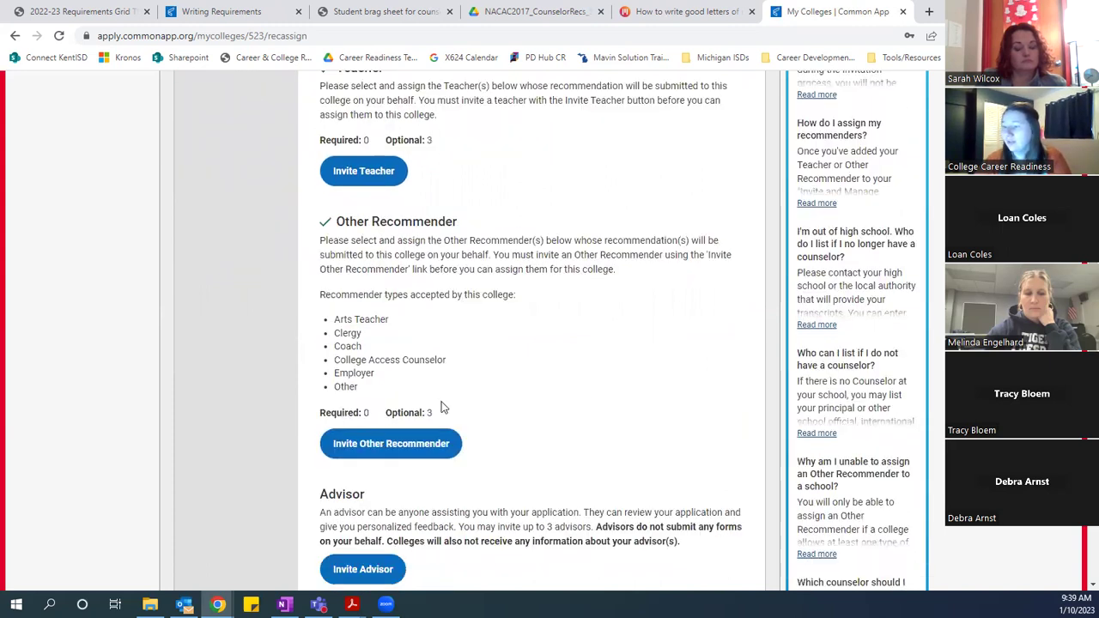
pyautogui.scroll(-1, 542, 439)
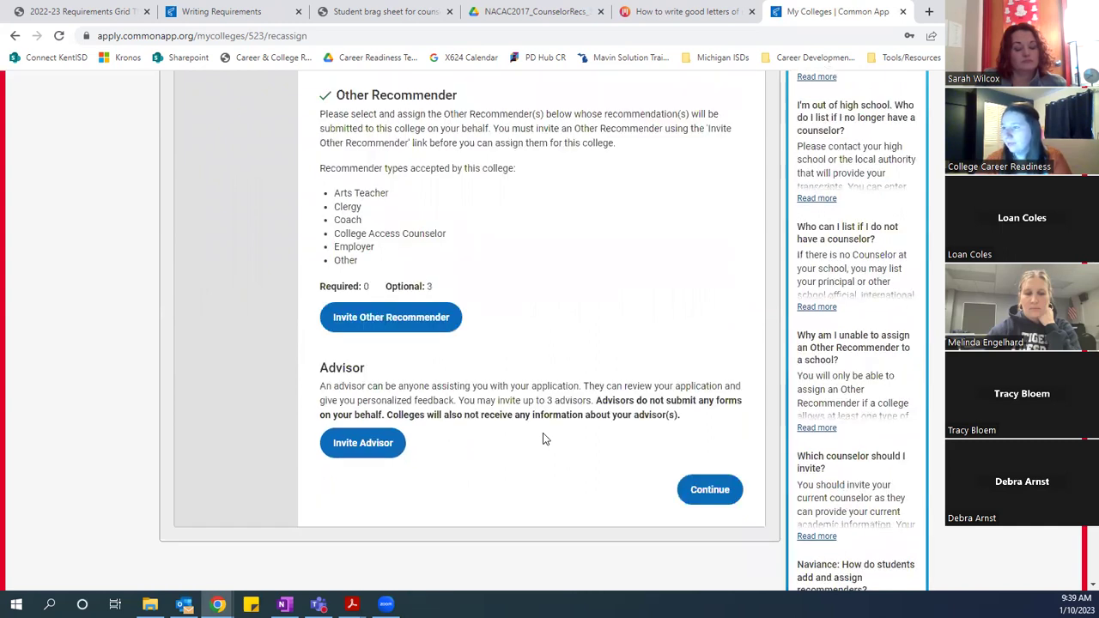
# Open the Review and Submit - Common App page for Alma College
pyautogui.scroll(10, 543, 438)
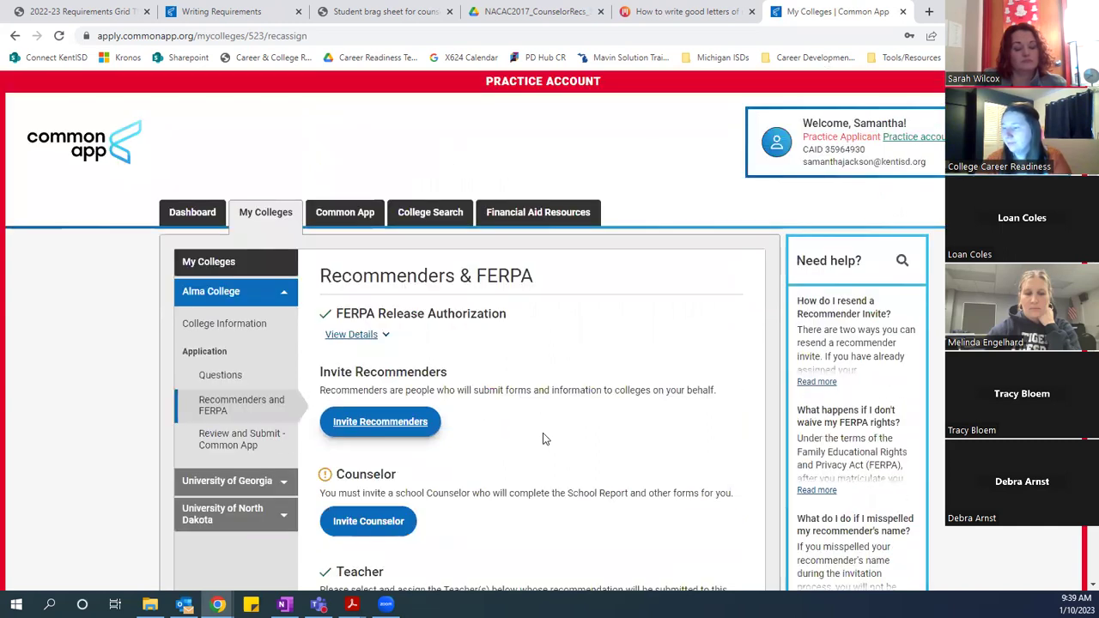
pyautogui.click(249, 440)
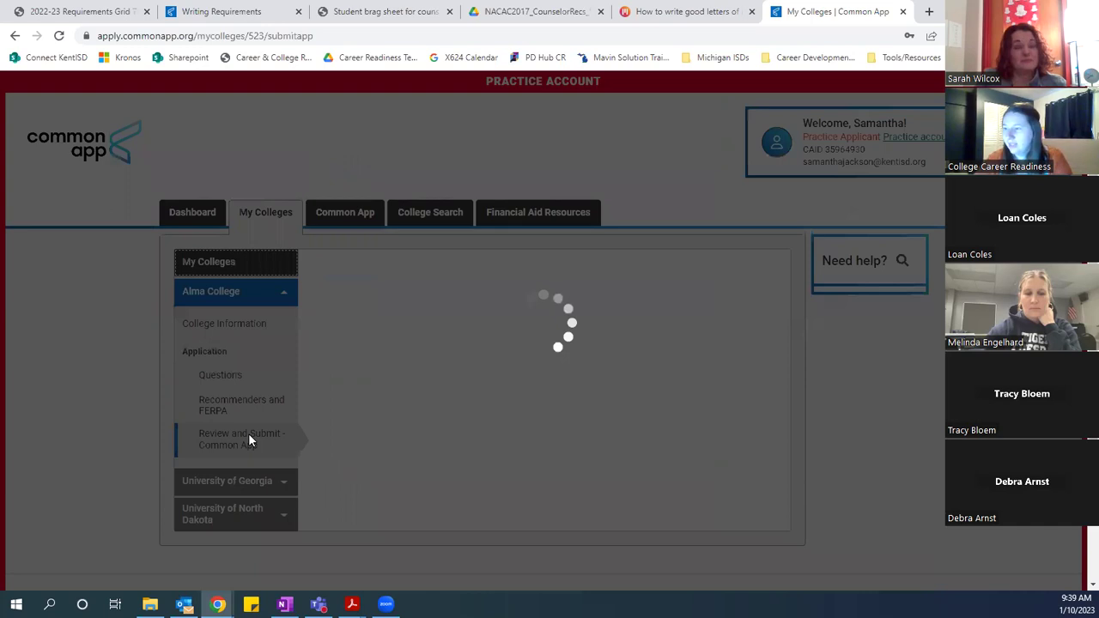
pyautogui.scroll(-1, 270, 369)
# Open University of Georgia in My Colleges and review the General section of its application questions
pyautogui.click(256, 412)
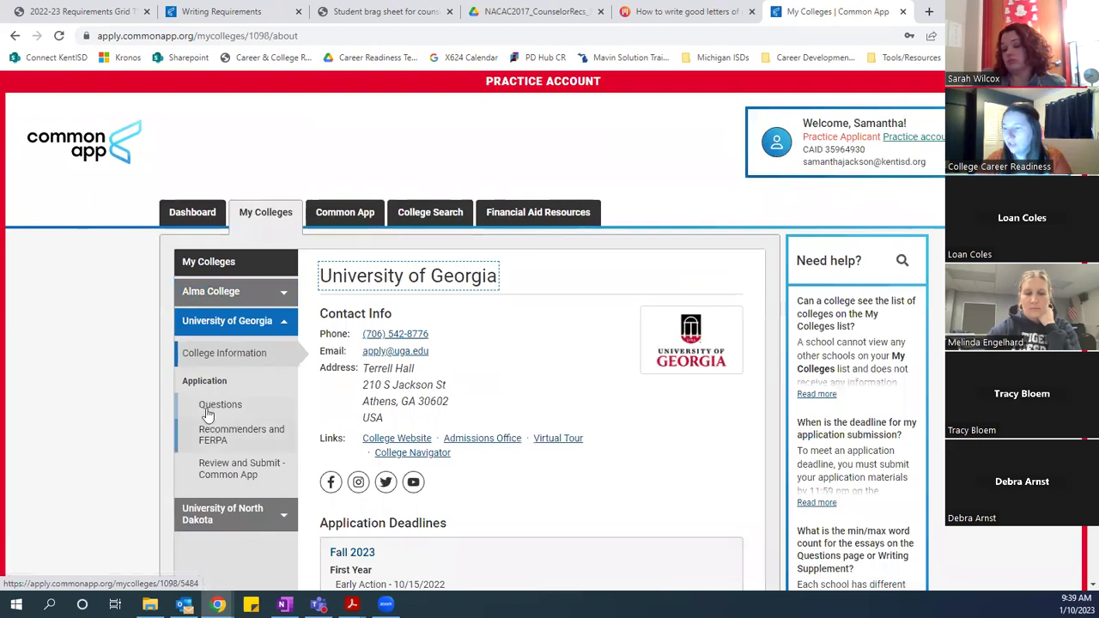
pyautogui.click(208, 412)
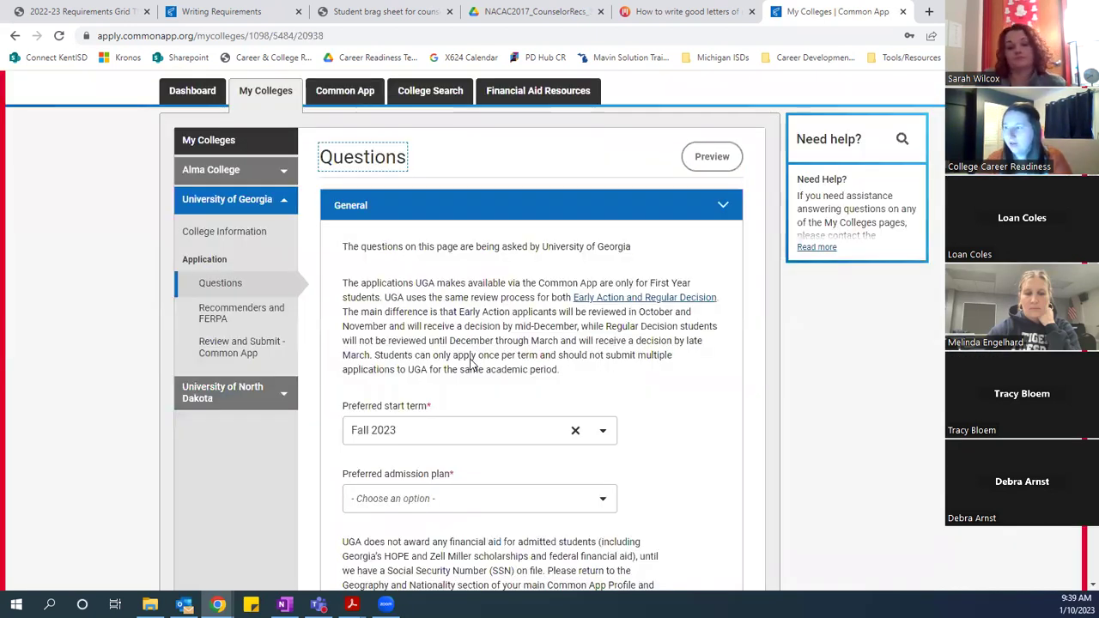
pyautogui.scroll(-2, 470, 363)
pyautogui.scroll(1, 726, 96)
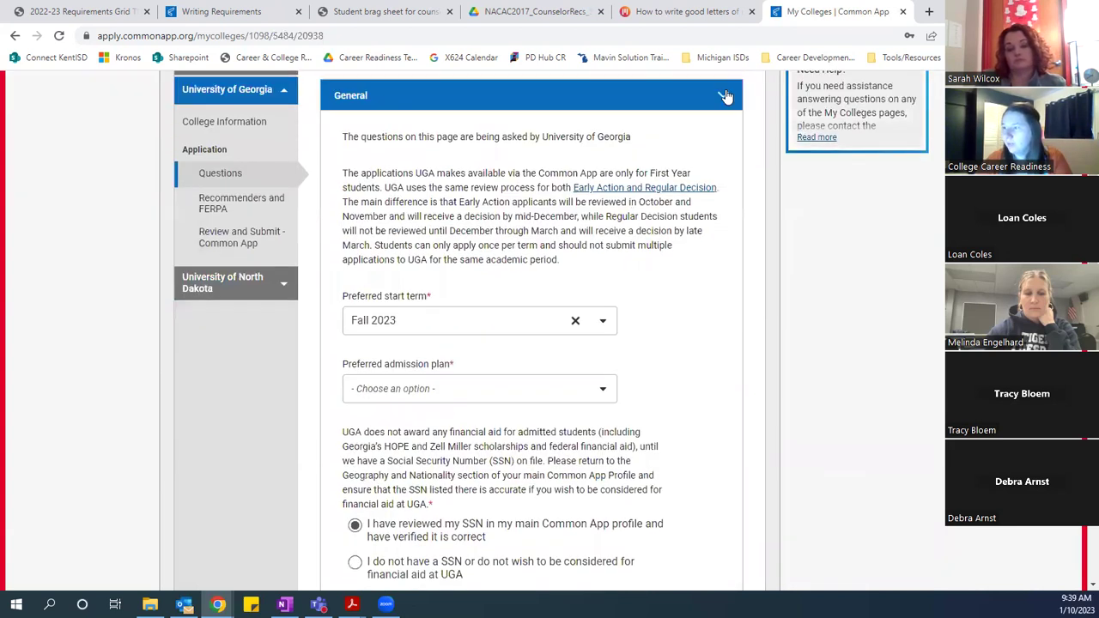
# Review the Academics section of University of Georgia's questions and the list of question sections that follows it
pyautogui.click(724, 97)
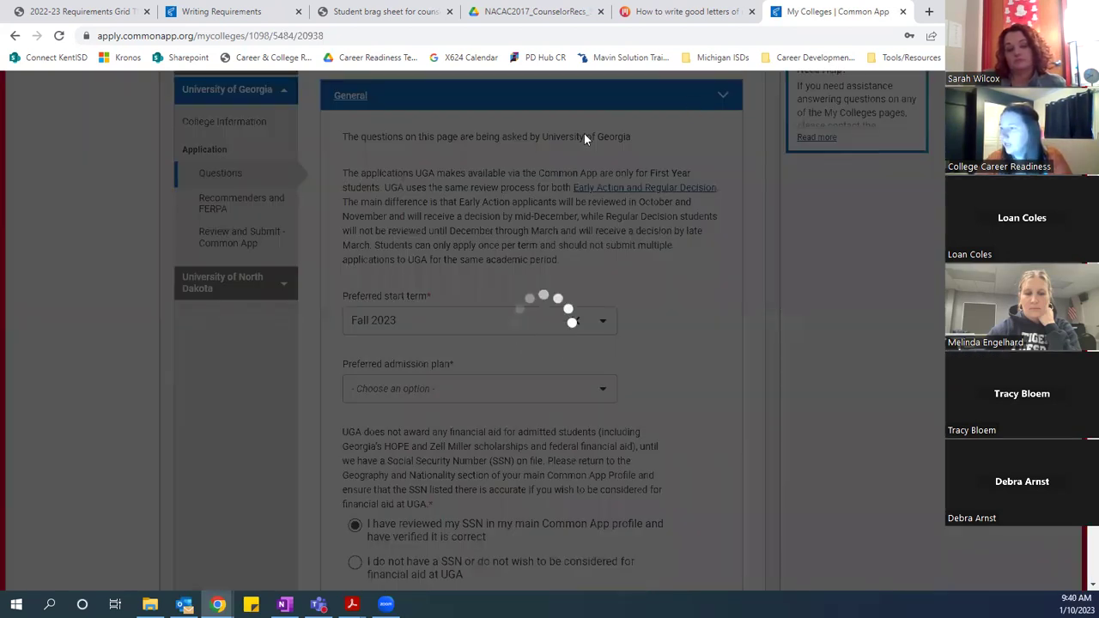
pyautogui.scroll(-3, 516, 376)
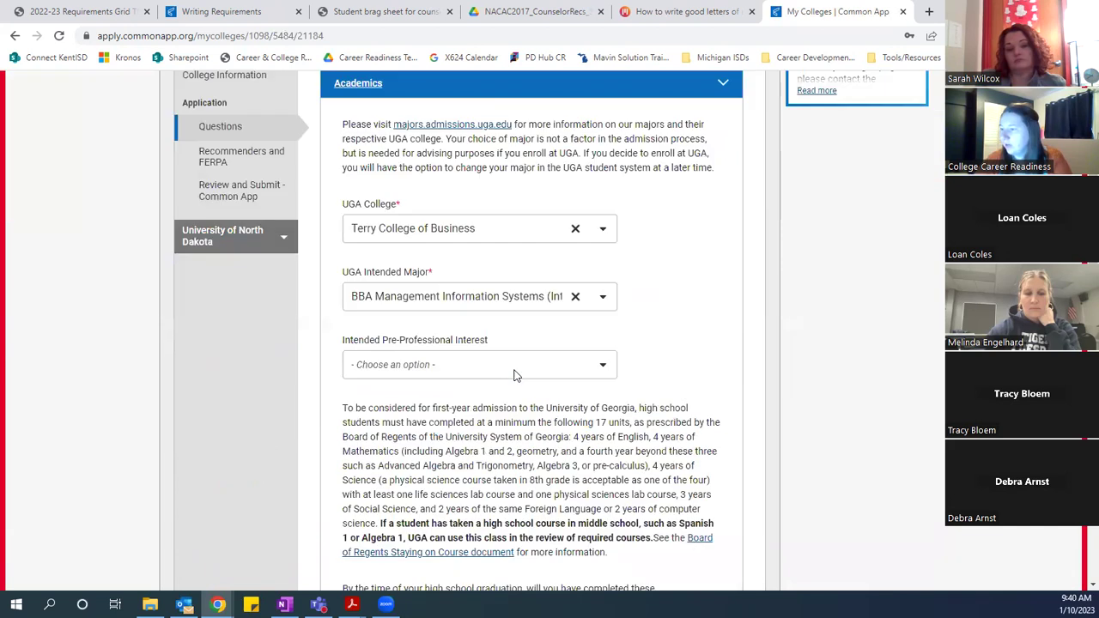
pyautogui.scroll(-5, 515, 376)
pyautogui.scroll(-5, 515, 376)
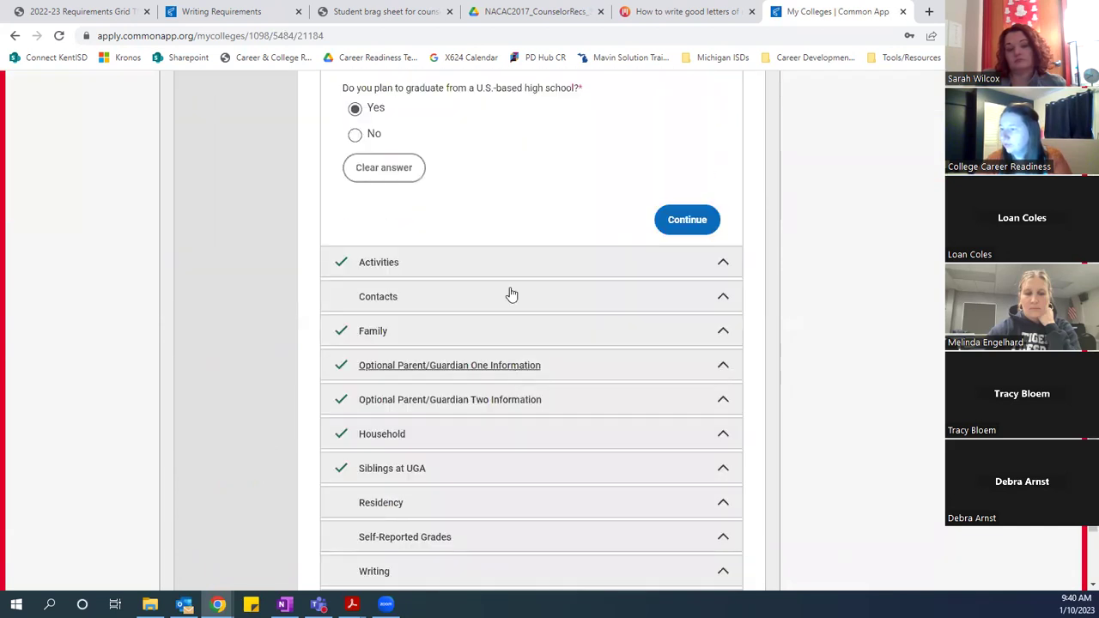
pyautogui.scroll(-1, 511, 294)
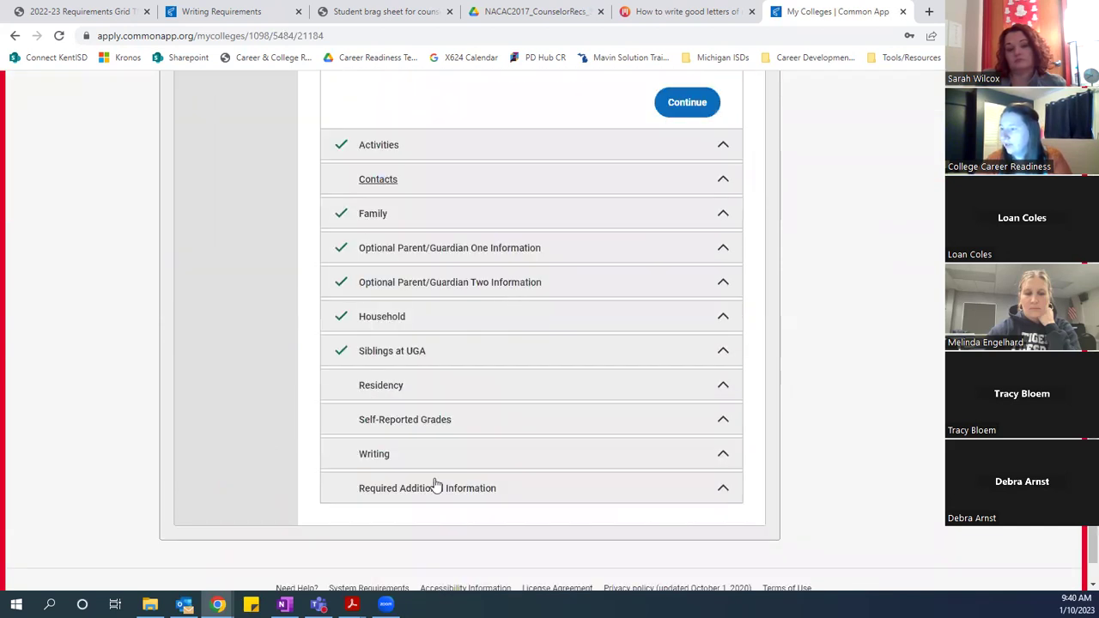
# Open University of Georgia's Writing section and review its essay prompt, answer box and word limits
pyautogui.click(422, 455)
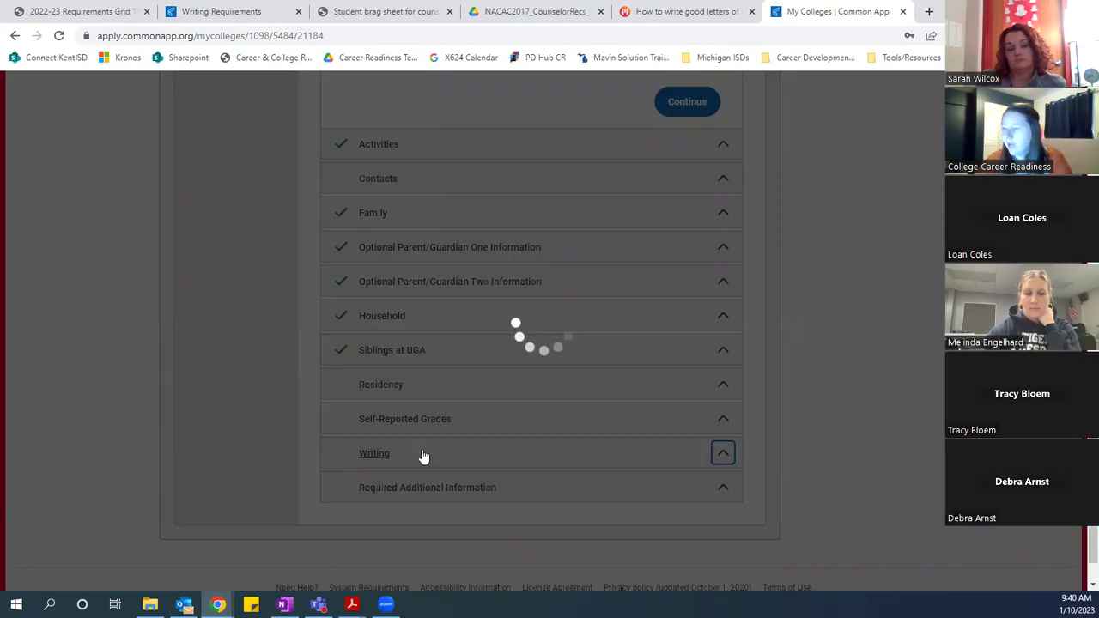
pyautogui.scroll(-3, 423, 457)
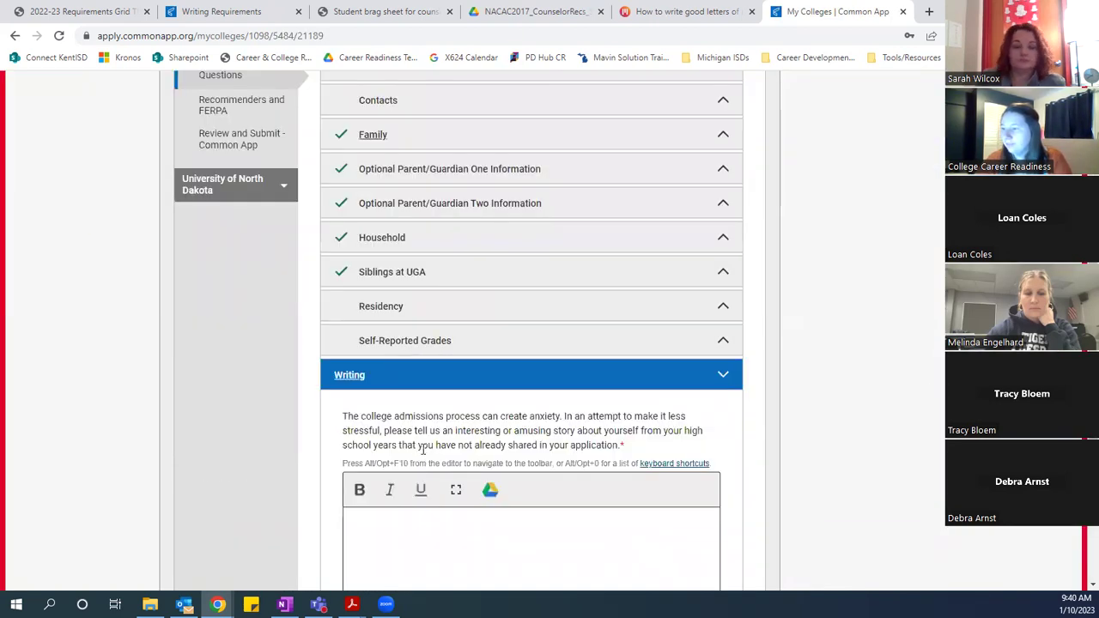
pyautogui.scroll(-3, 423, 455)
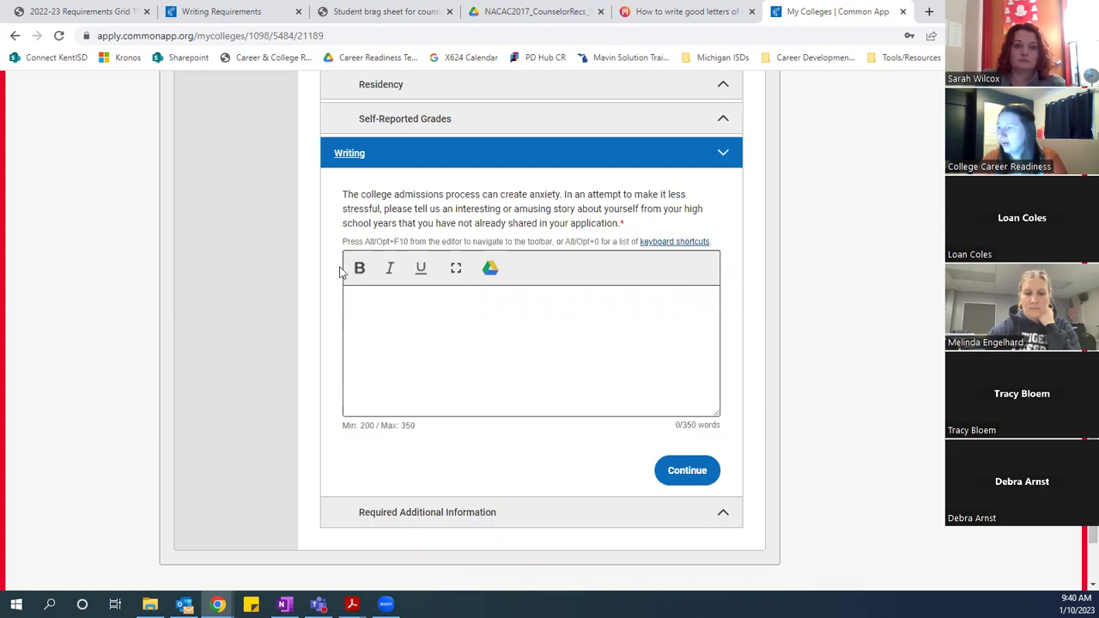
pyautogui.click(345, 326)
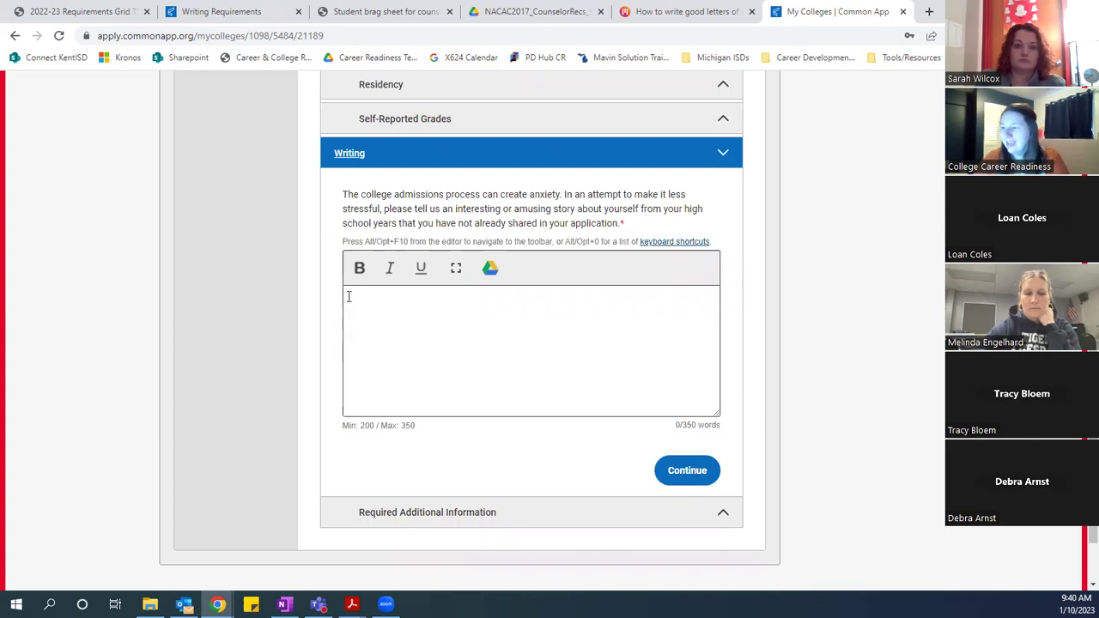
pyautogui.scroll(-1, 323, 347)
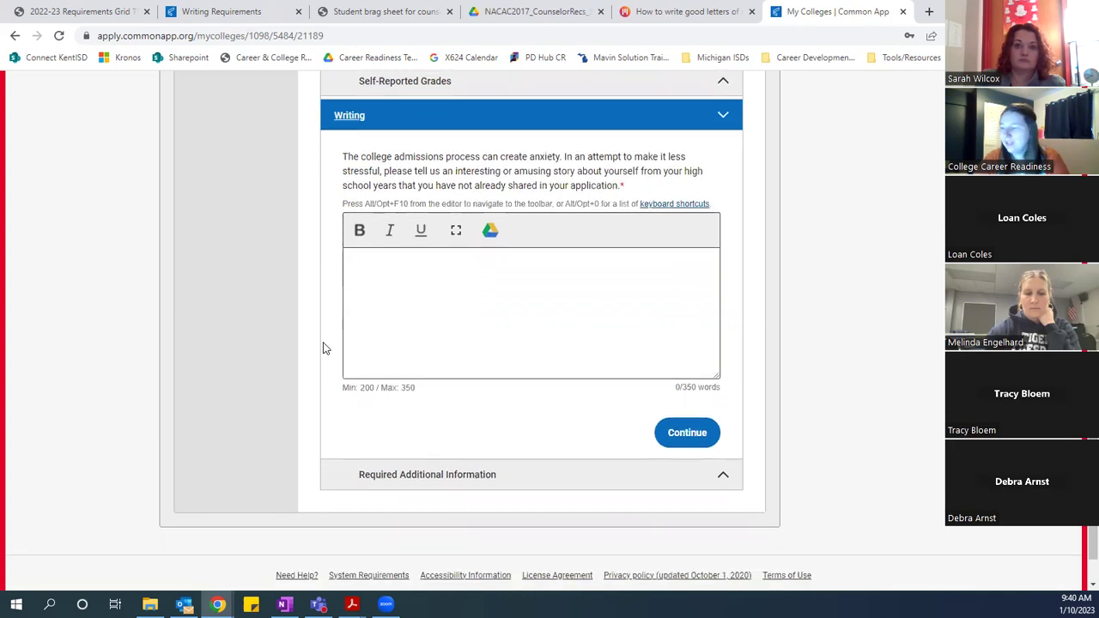
pyautogui.scroll(1, 324, 347)
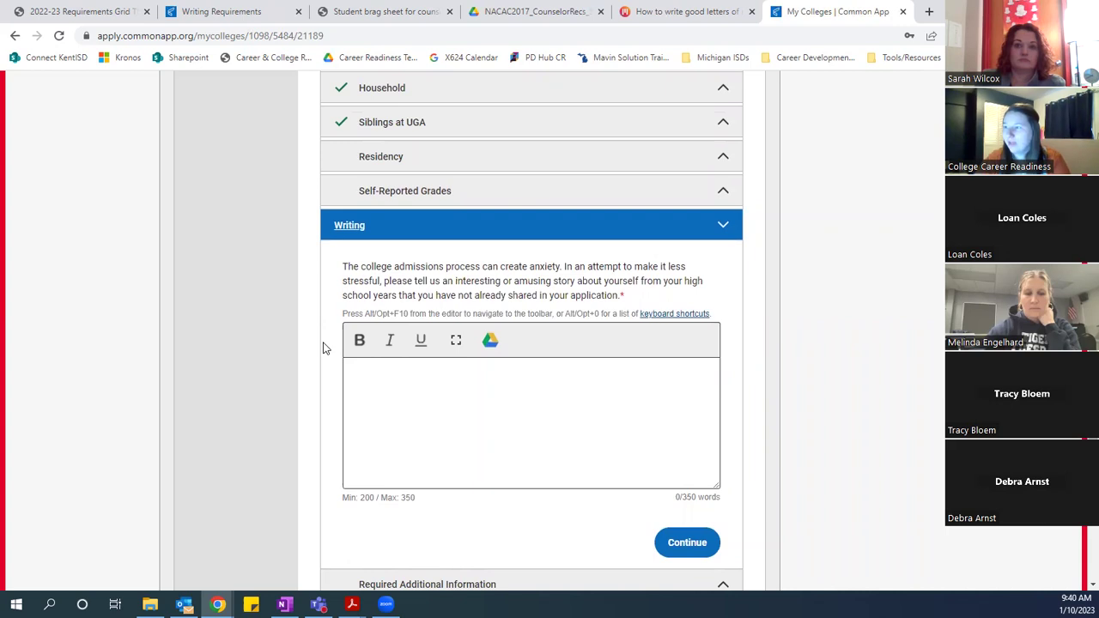
pyautogui.scroll(-1, 324, 348)
pyautogui.scroll(-1, 324, 348)
pyautogui.scroll(2, 323, 347)
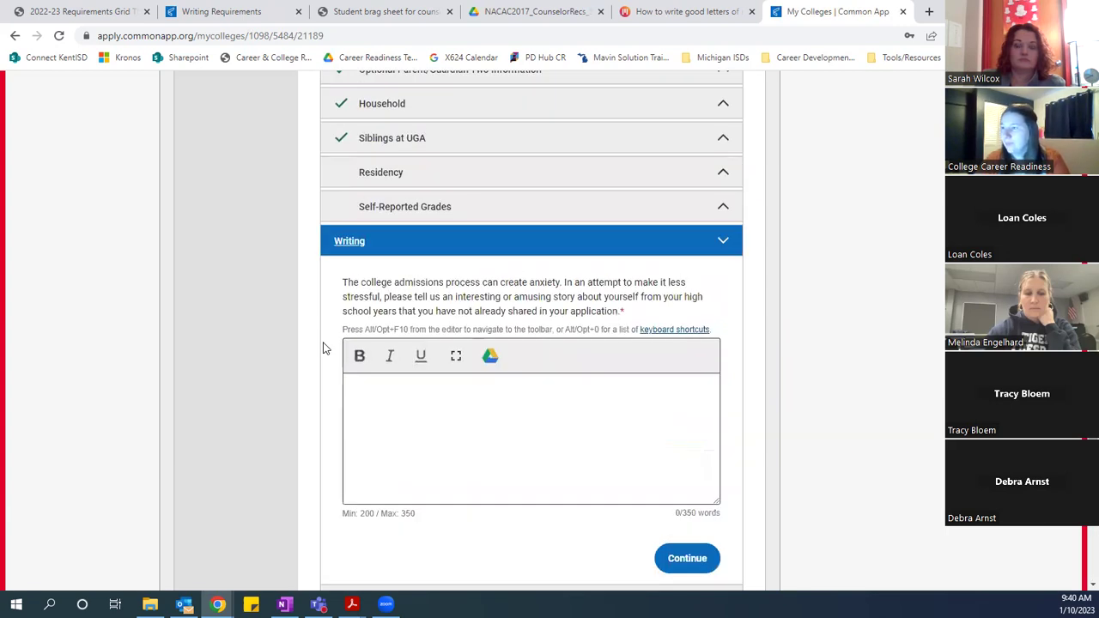
# Open University of Georgia's Self-Reported Grades section and review its grade-entry instructions and course categories
pyautogui.scroll(1, 423, 318)
pyautogui.click(392, 302)
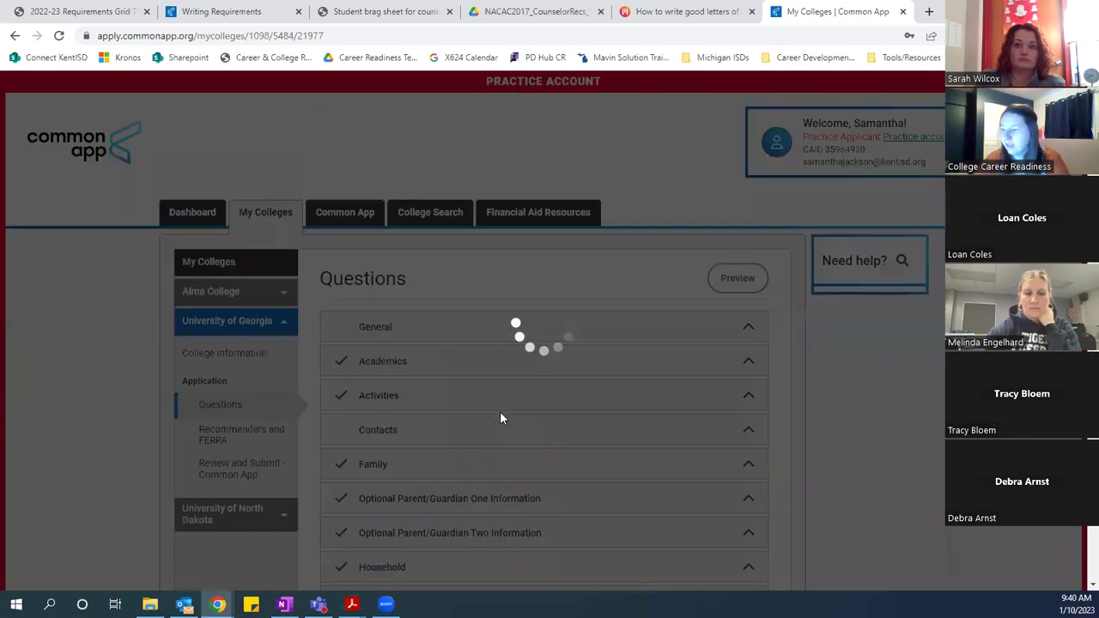
pyautogui.scroll(-2, 432, 331)
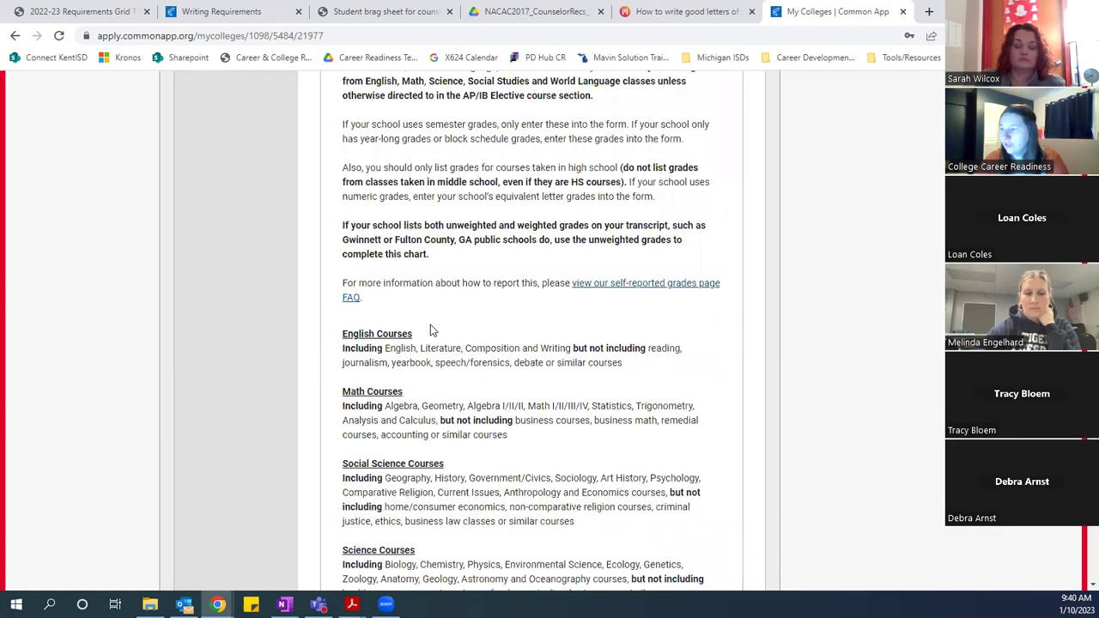
pyautogui.scroll(5, 536, 383)
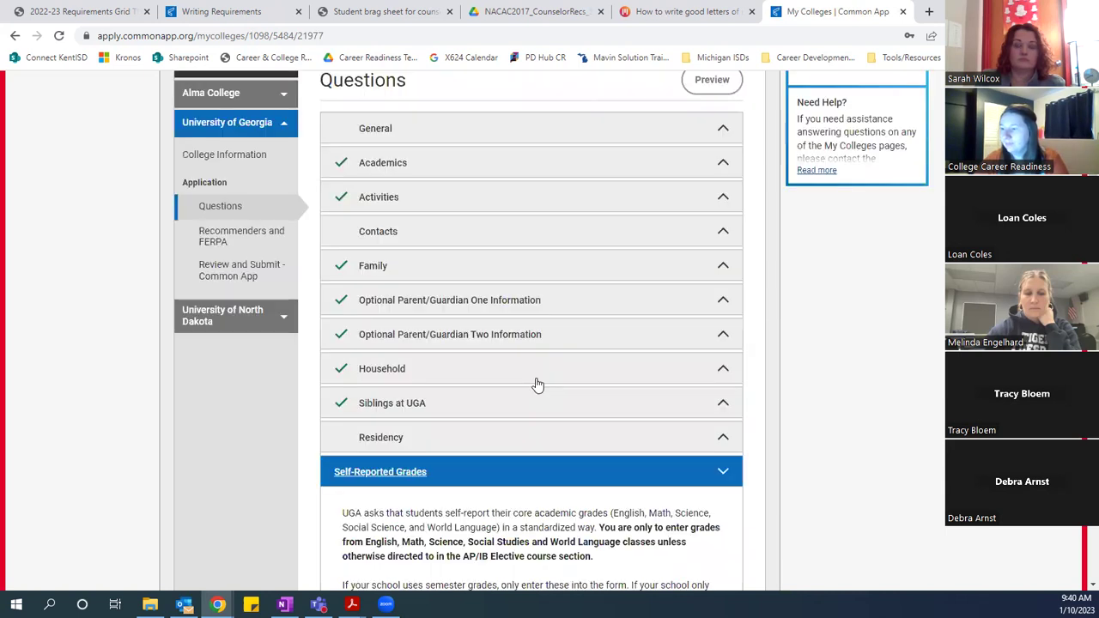
pyautogui.scroll(2, 412, 260)
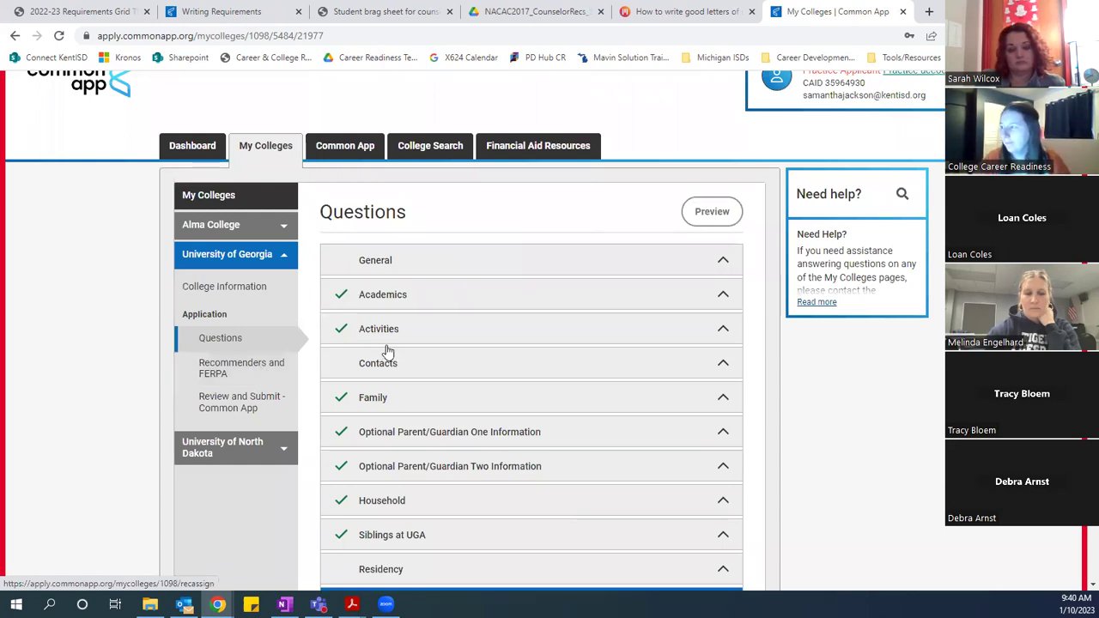
# Return to the Dashboard and review the deadlines and application status of the added colleges
pyautogui.scroll(1, 375, 346)
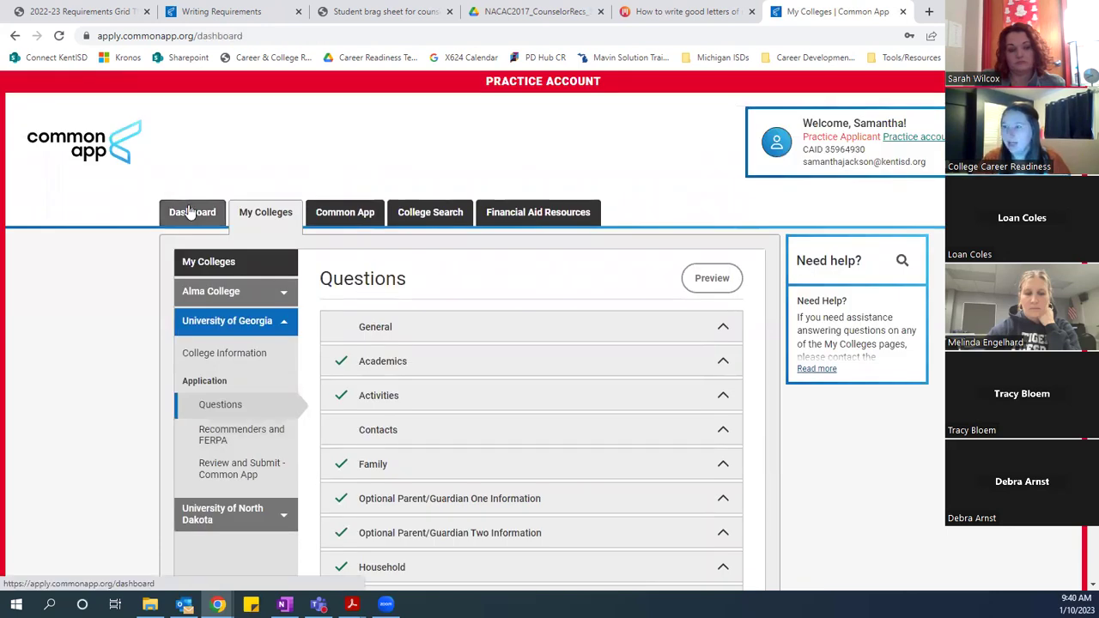
pyautogui.click(191, 212)
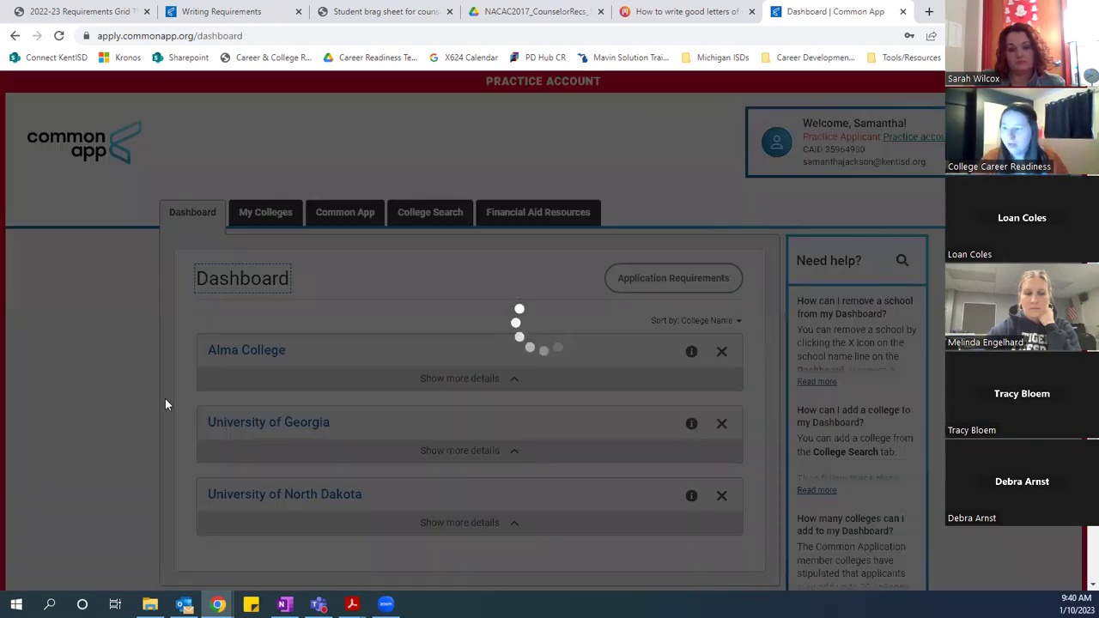
pyautogui.scroll(-1, 415, 388)
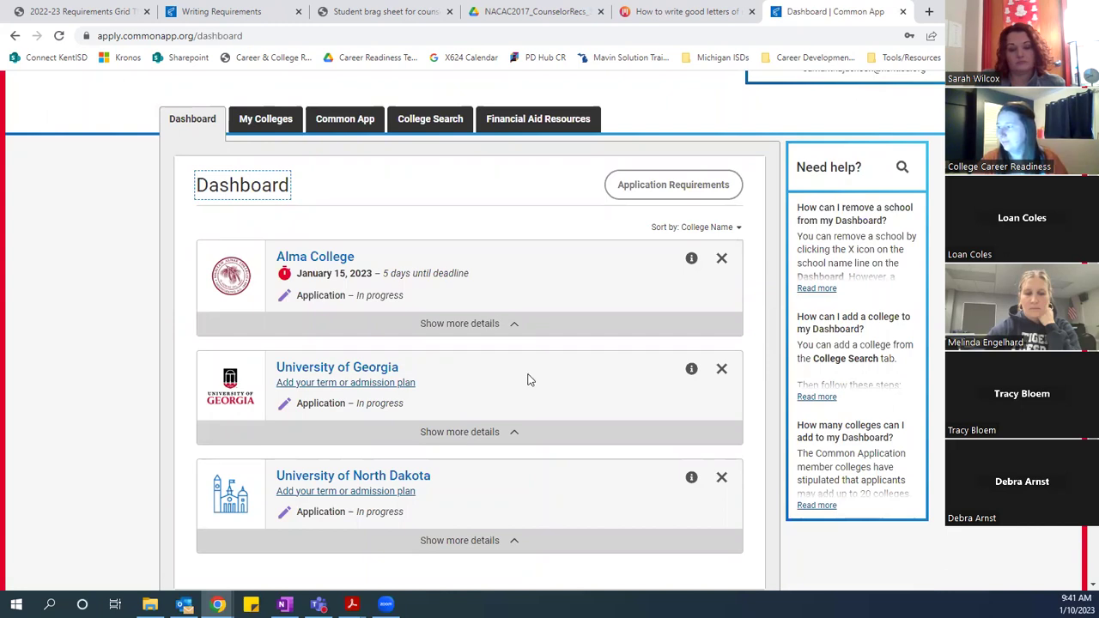
pyautogui.scroll(-1, 529, 381)
pyautogui.scroll(4, 529, 381)
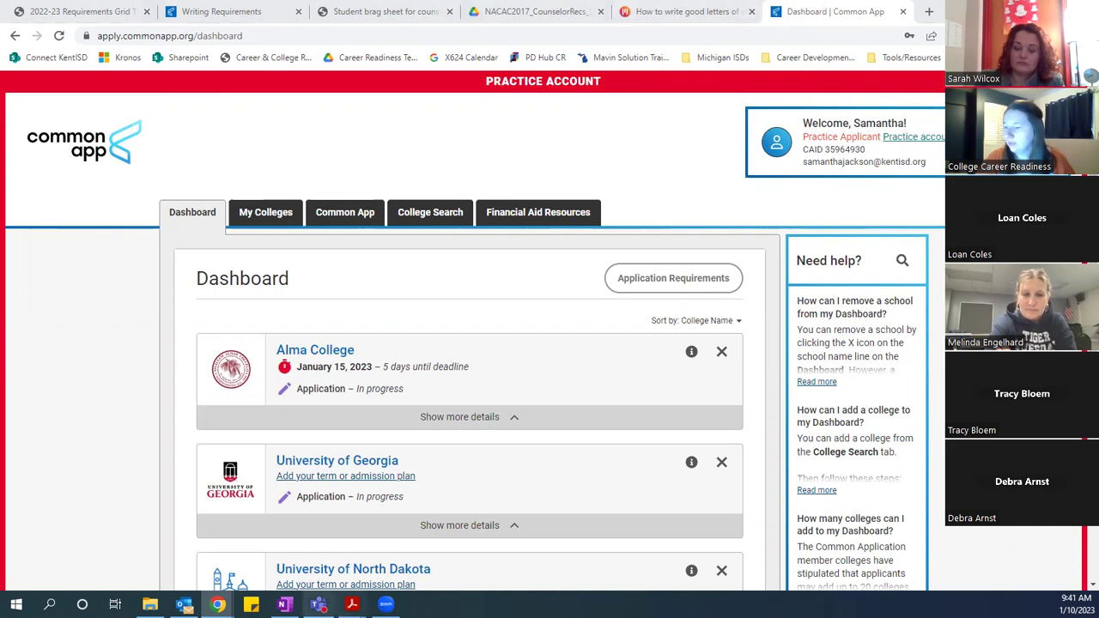
pyautogui.moveTo(218, 605)
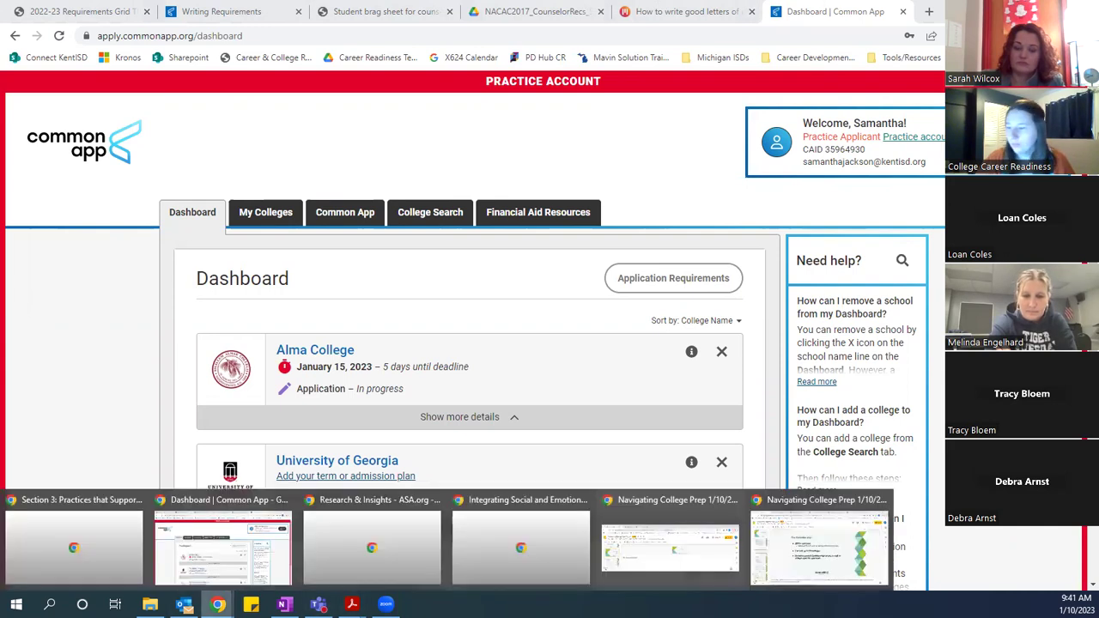